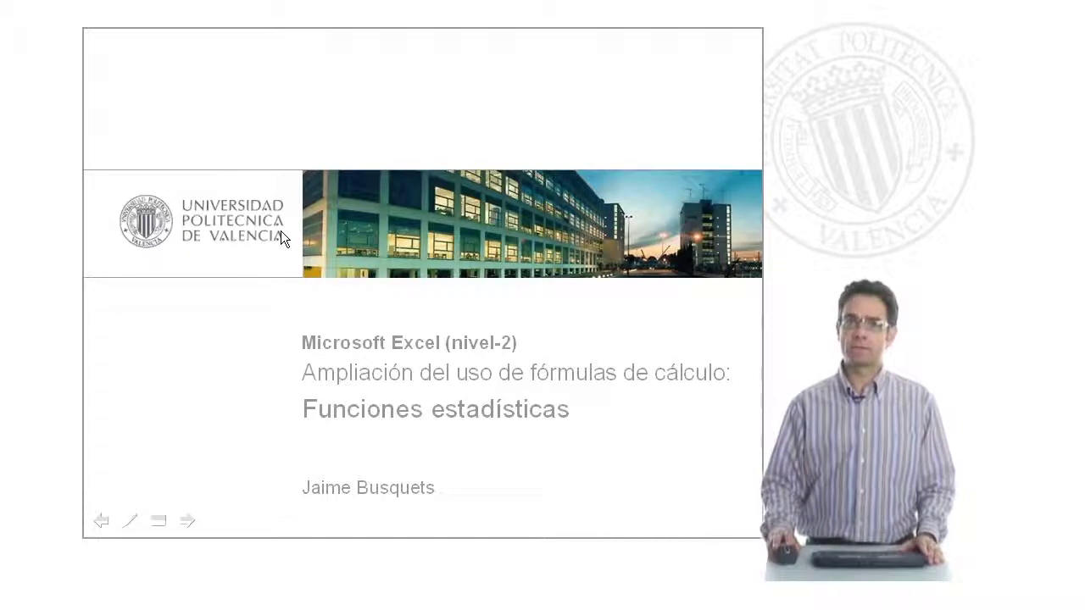
Advance through the title slide and the Objetivos slide listing MIN through CONTAR.SI.
{"action": "left_click", "coordinate": [280, 230]}
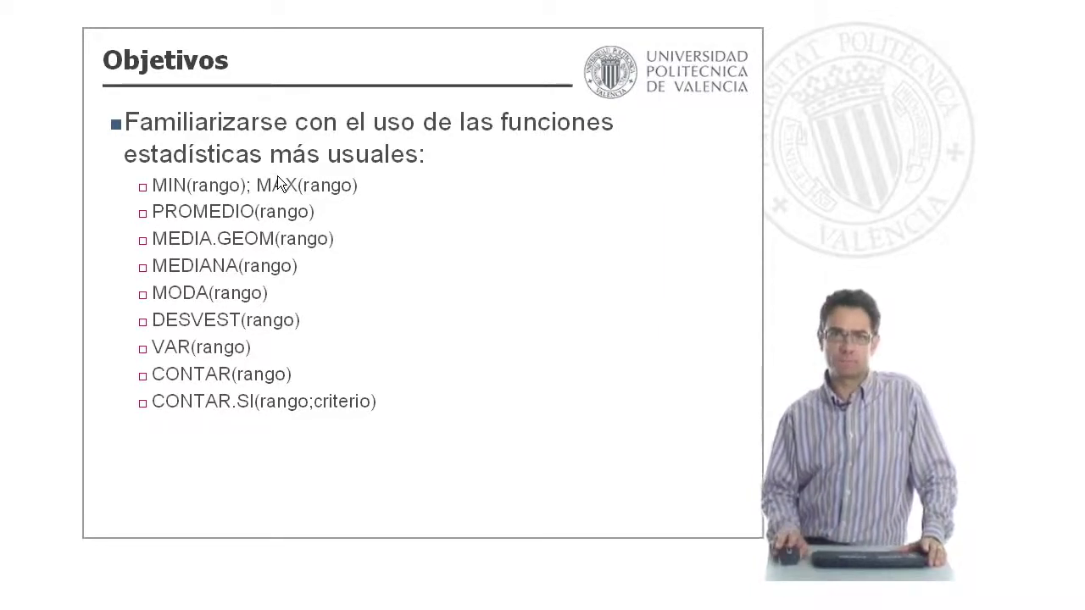
{"action": "left_click", "coordinate": [277, 175]}
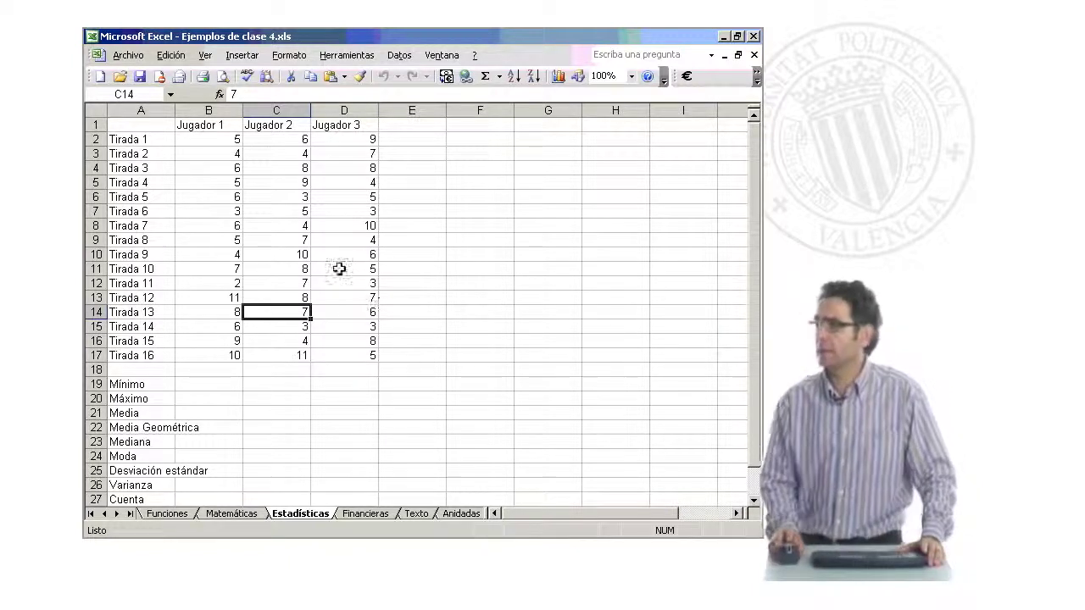
{"action": "left_click_drag", "start_coordinate": [368, 355], "coordinate": [200, 140]}
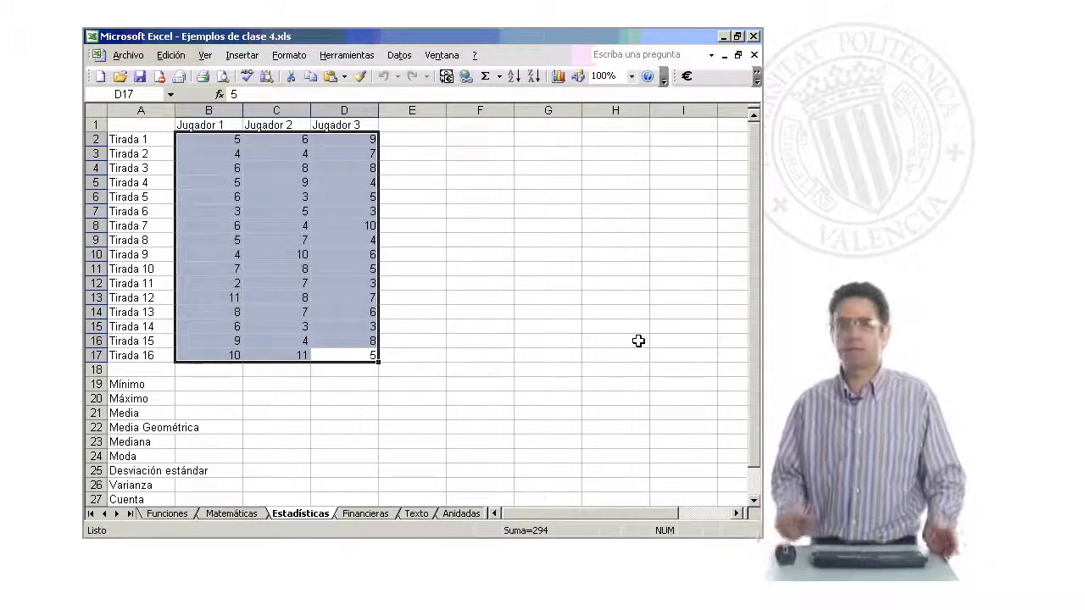
{"action": "left_click", "coordinate": [598, 385]}
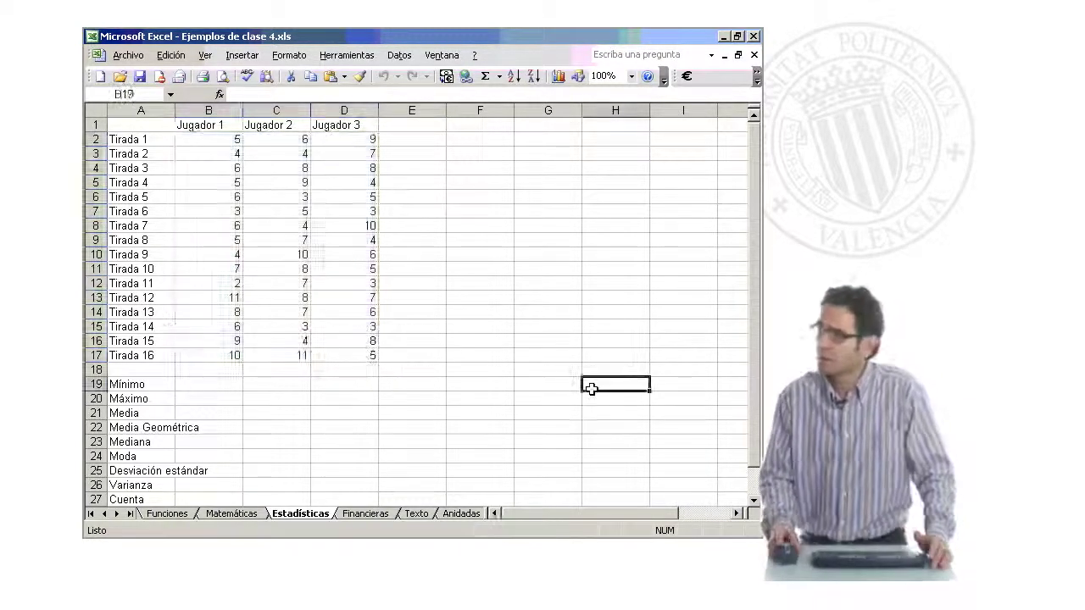
{"action": "left_click", "coordinate": [218, 185]}
{"action": "left_click", "coordinate": [235, 224]}
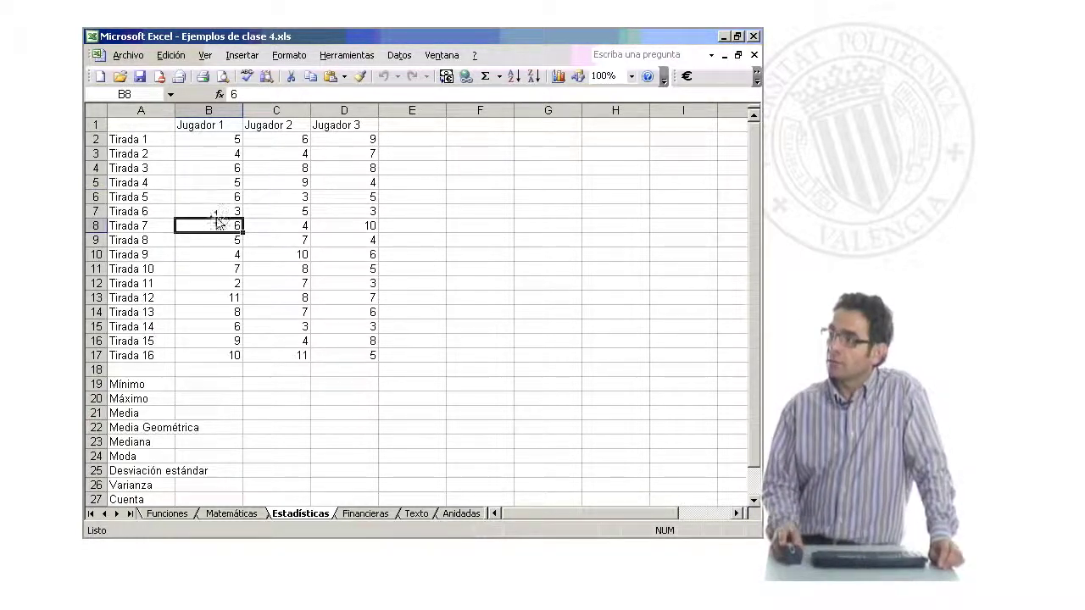
{"action": "left_click", "coordinate": [217, 127]}
{"action": "left_click", "coordinate": [143, 181]}
{"action": "left_click", "coordinate": [196, 181]}
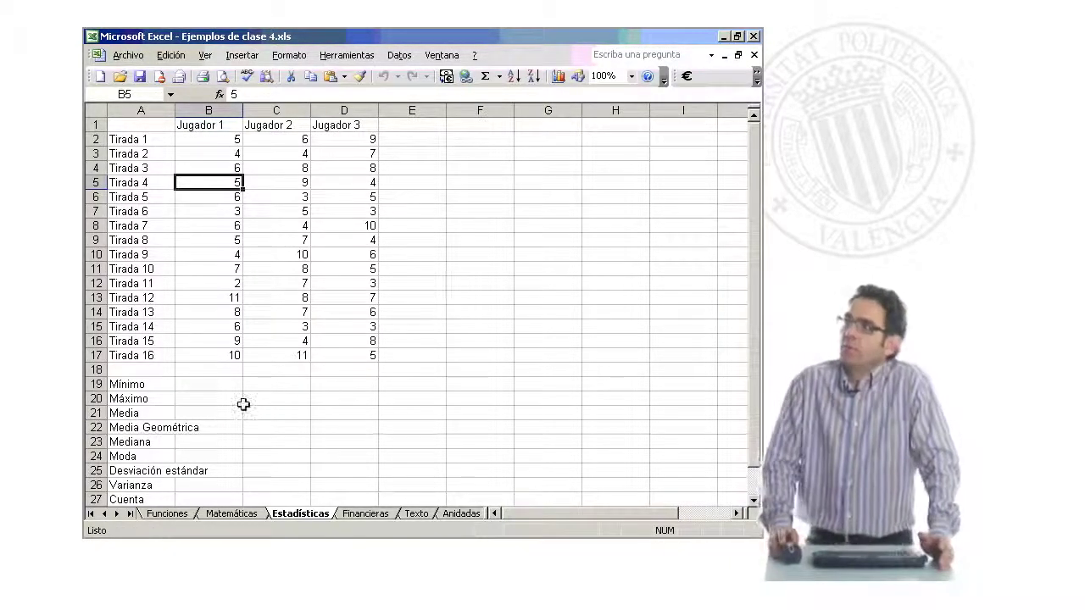
{"action": "left_click", "coordinate": [223, 383]}
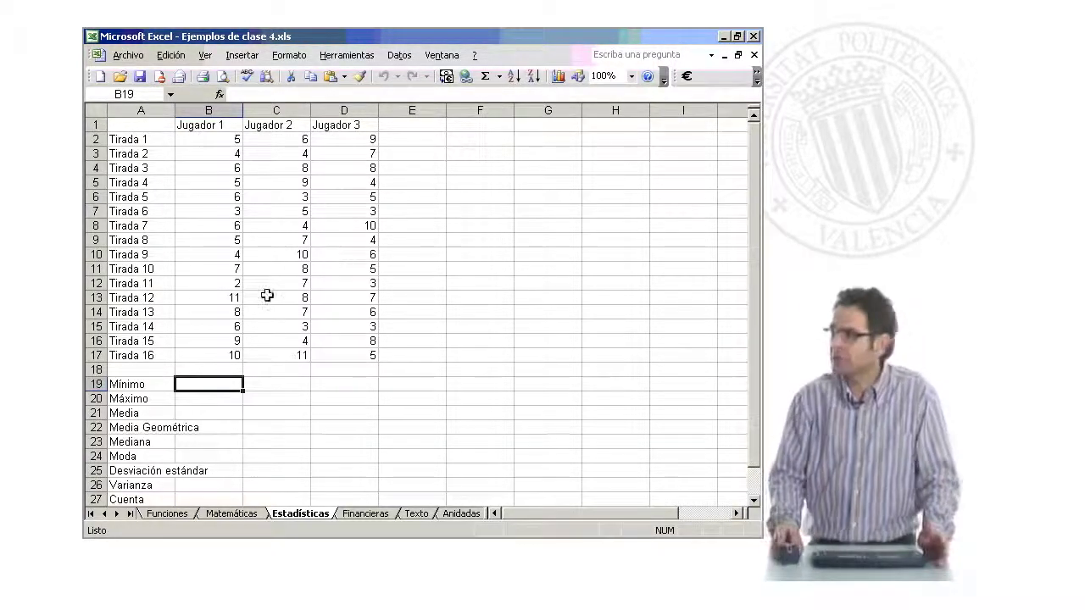
{"action": "left_click", "coordinate": [237, 285]}
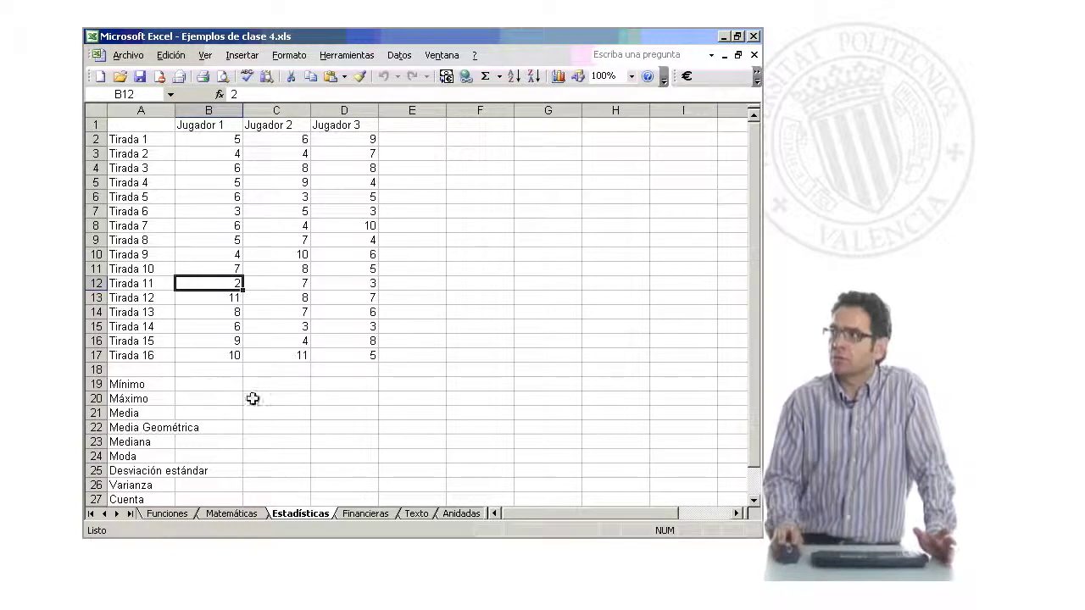
{"action": "left_click", "coordinate": [216, 386]}
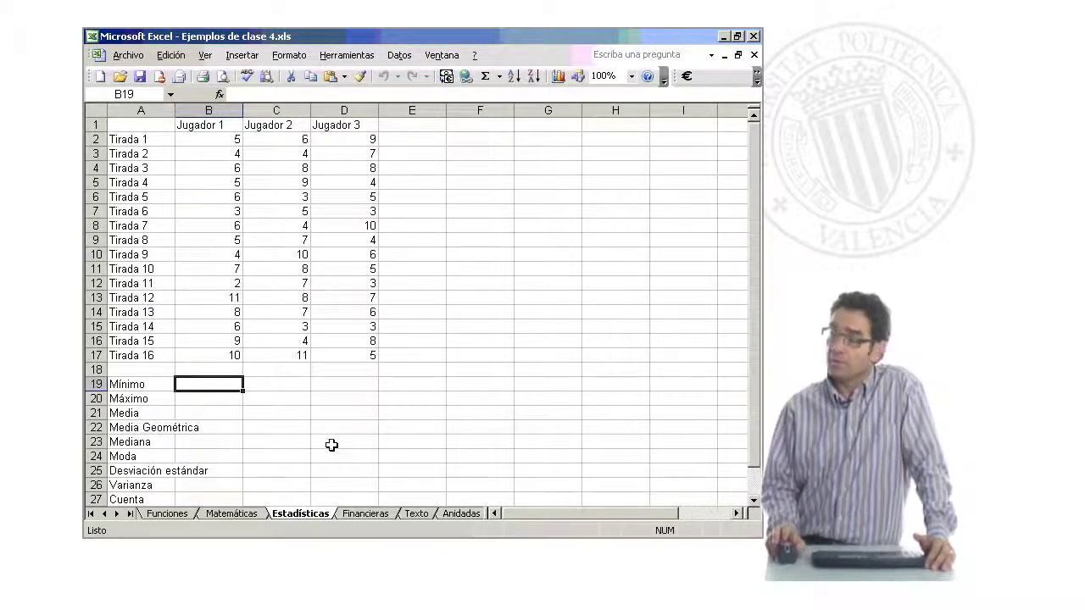
Insert MIN from the Estadísticas category into B19, proposing range B2:B18.
{"action": "left_click", "coordinate": [220, 95]}
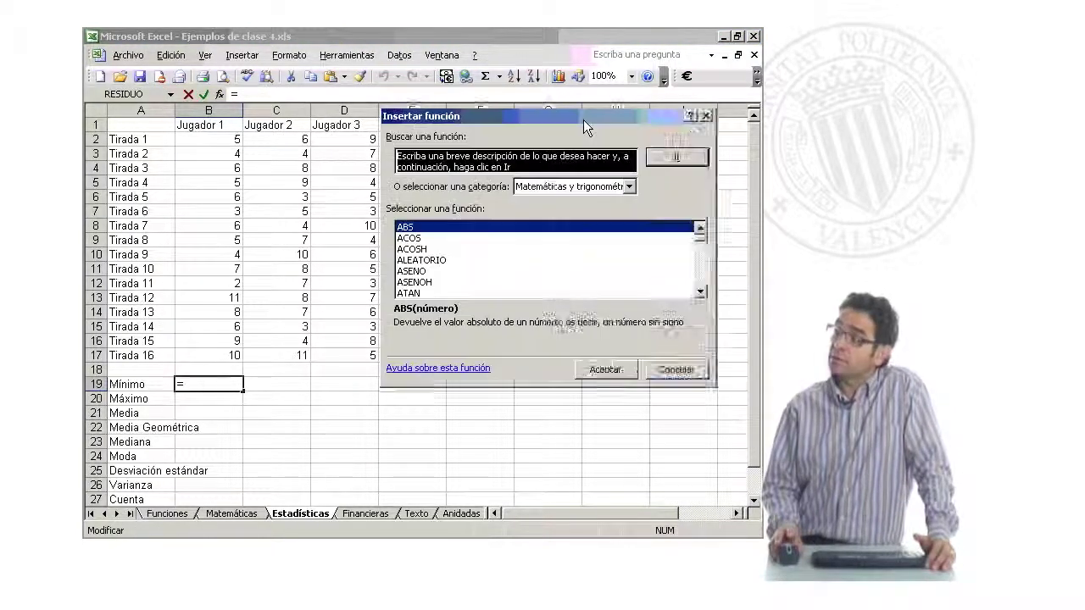
{"action": "left_click_drag", "start_coordinate": [639, 110], "coordinate": [587, 113]}
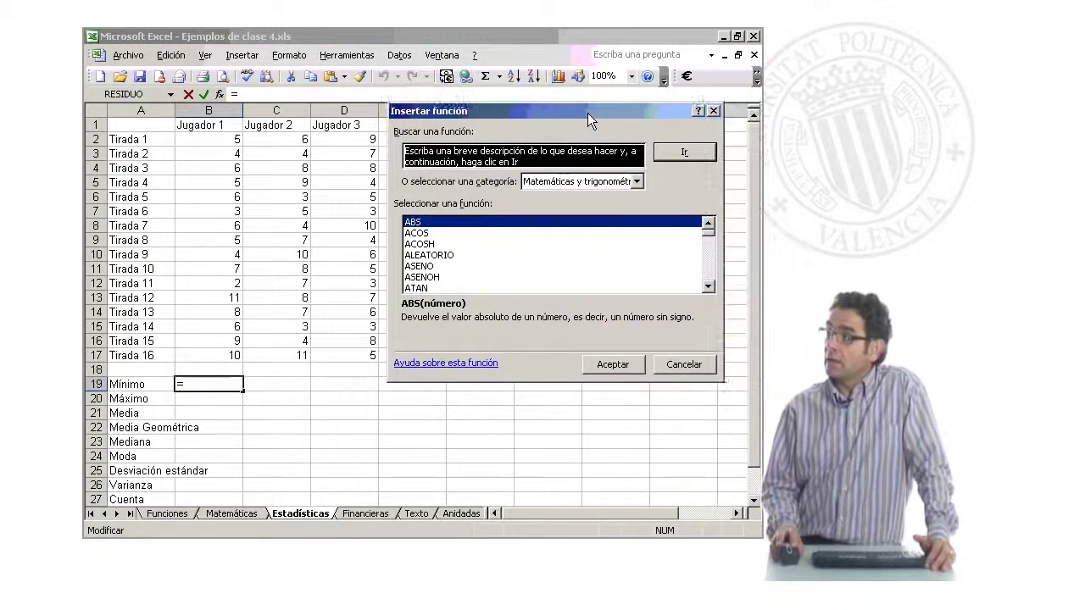
{"action": "left_click", "coordinate": [636, 181]}
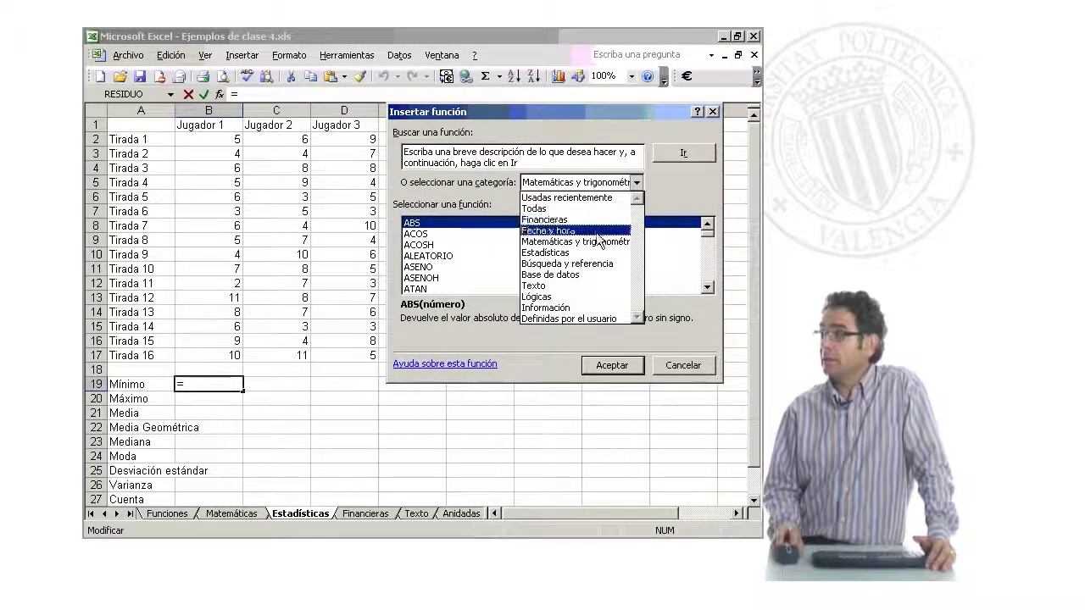
{"action": "left_click", "coordinate": [550, 254]}
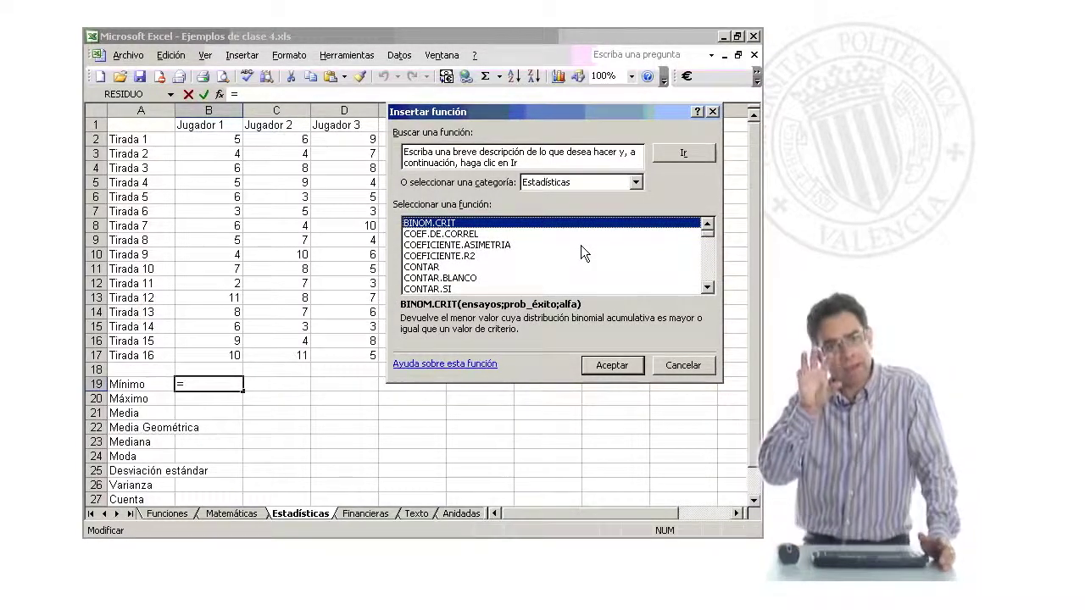
{"action": "left_click", "coordinate": [707, 289]}
{"action": "left_click_drag", "start_coordinate": [708, 289], "coordinate": [707, 289]}
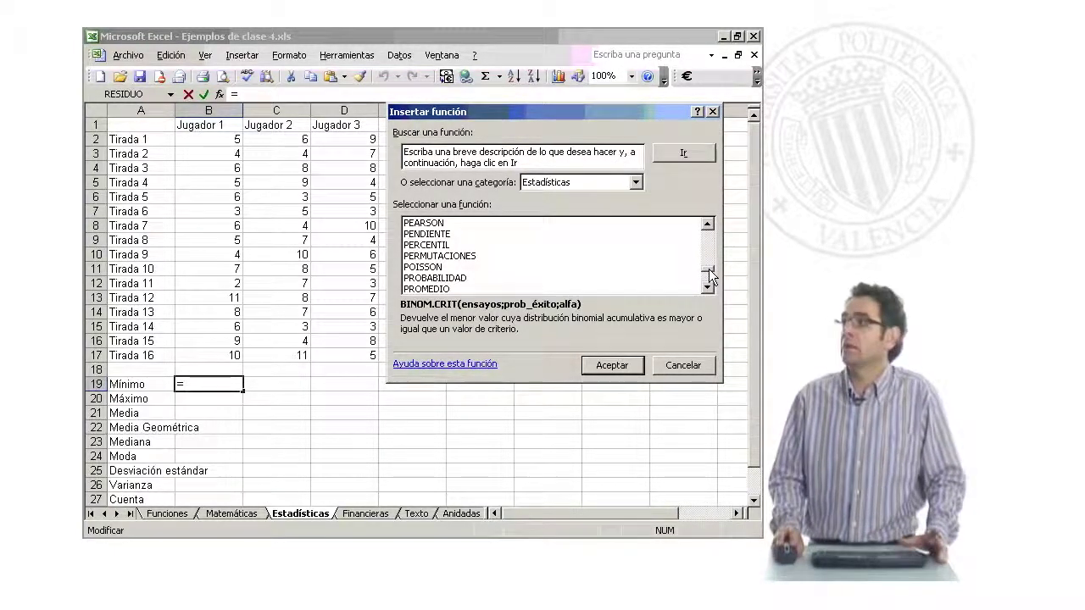
{"action": "left_click_drag", "start_coordinate": [710, 275], "coordinate": [710, 265]}
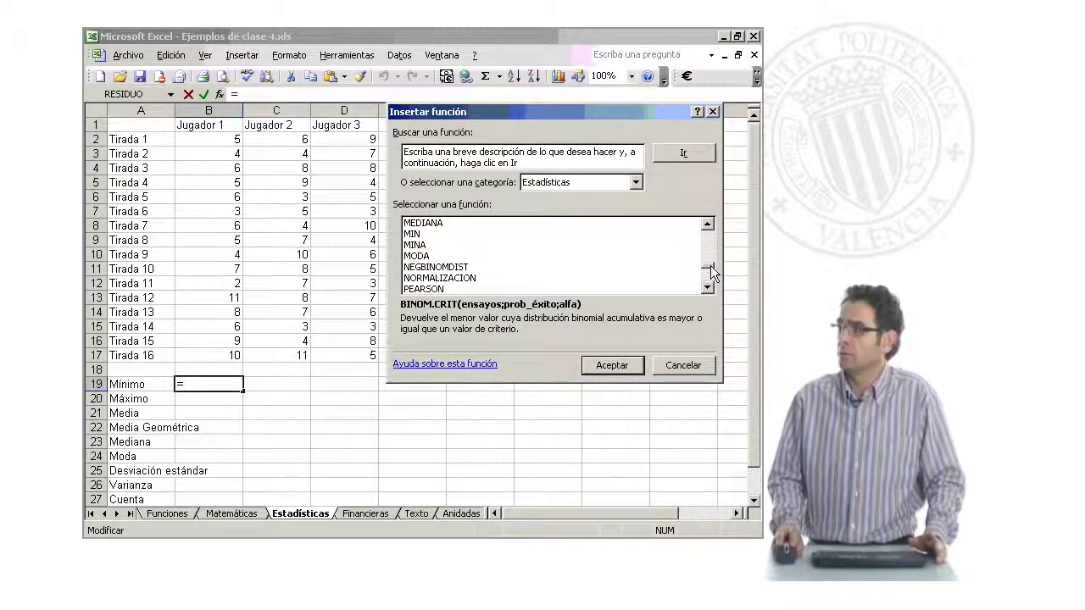
{"action": "left_click", "coordinate": [428, 234]}
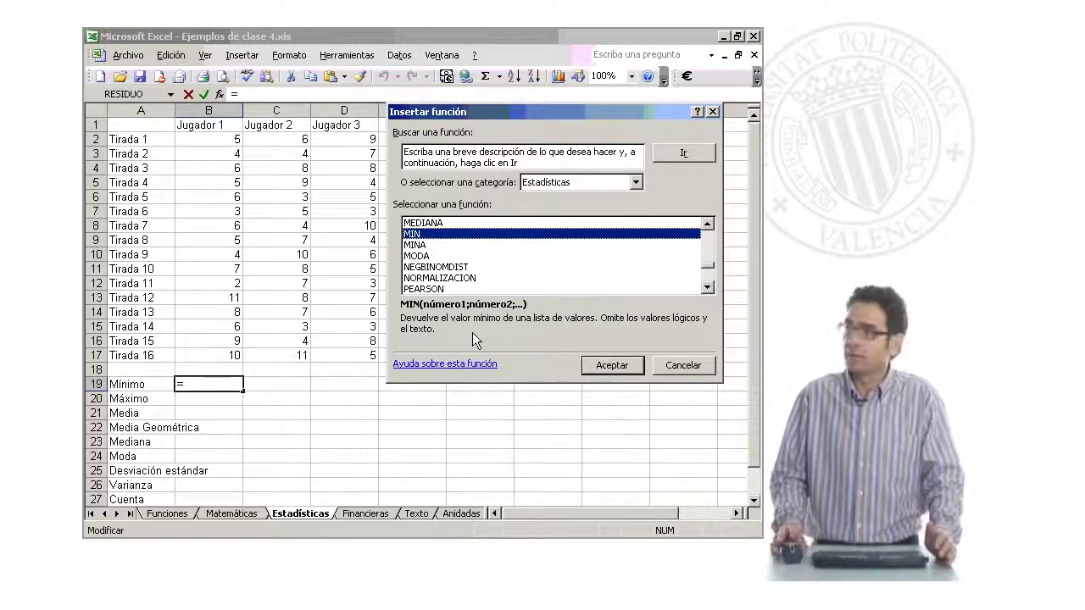
{"action": "left_click", "coordinate": [623, 371]}
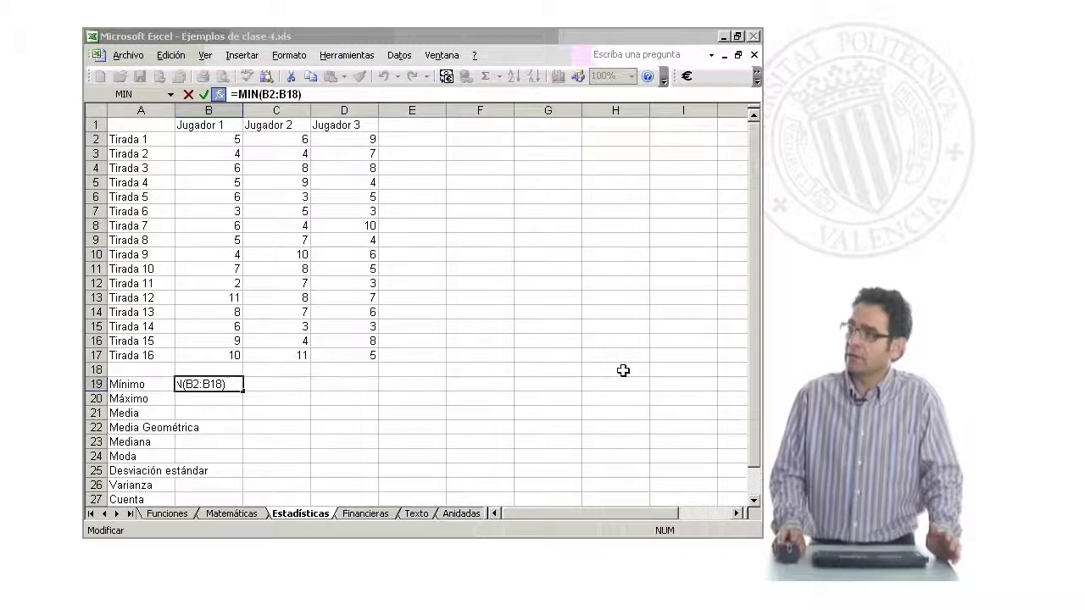
Set MIN's range to B2:D17 so B19 returns 2, then check the lowest roll in B12.
{"action": "mouse_move", "coordinate": [213, 241]}
{"action": "left_mouse_down"}
{"action": "mouse_move", "coordinate": [459, 206]}
{"action": "mouse_move", "coordinate": [655, 284]}
{"action": "mouse_move", "coordinate": [688, 371]}
{"action": "left_mouse_up"}
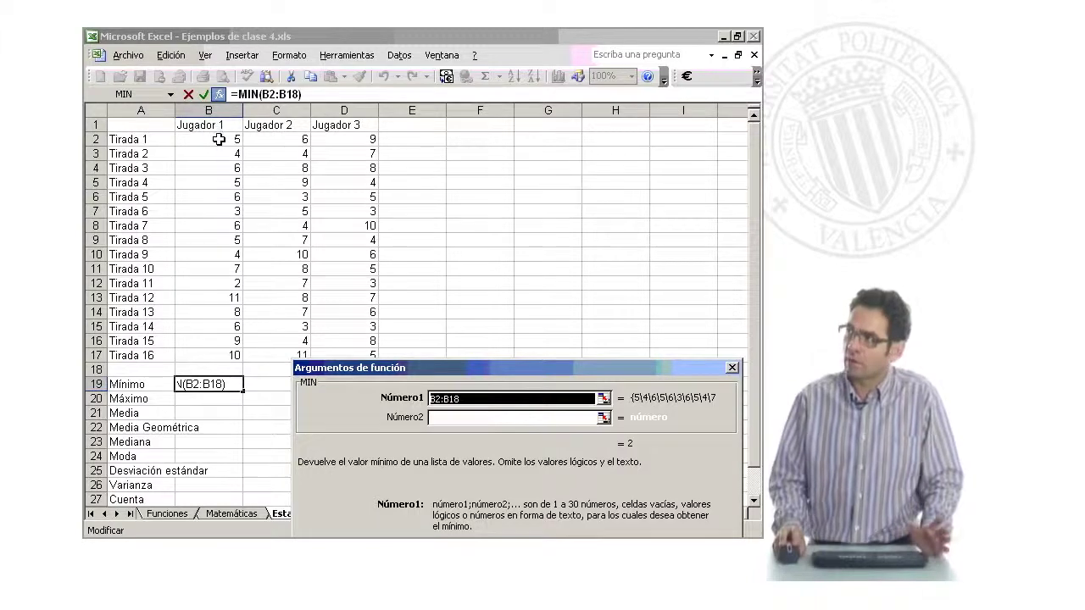
{"action": "left_click_drag", "start_coordinate": [219, 139], "coordinate": [356, 357]}
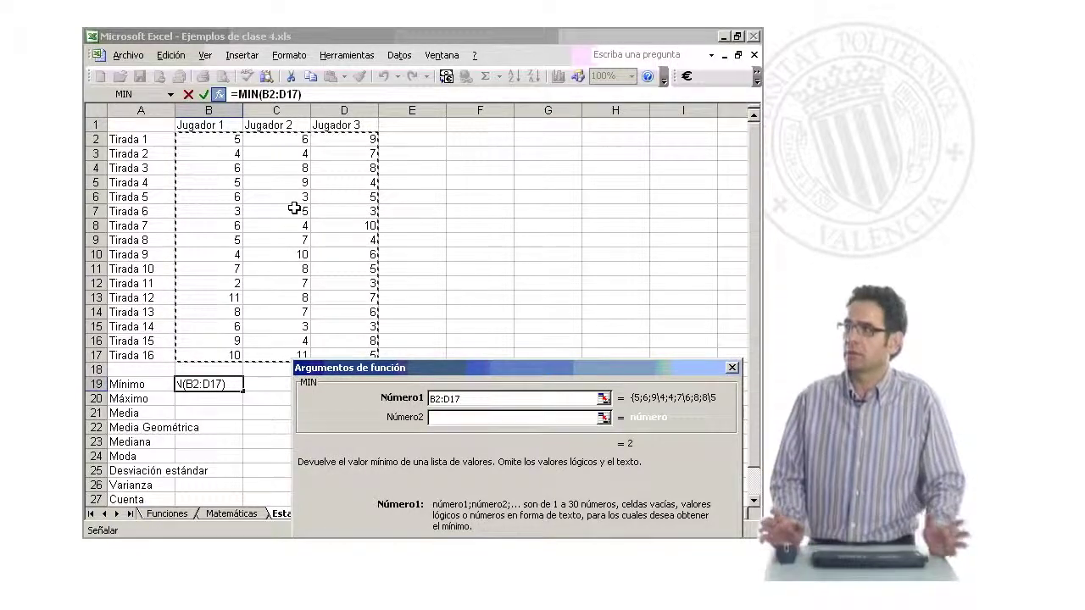
{"action": "key", "text": "F2"}
{"action": "key", "text": "Return"}
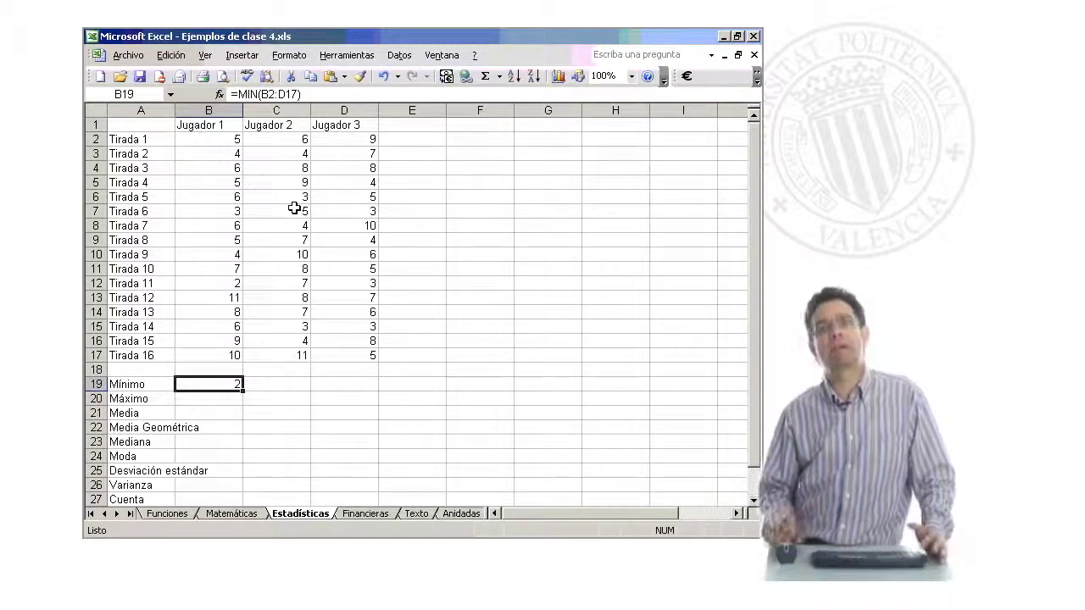
{"action": "left_click", "coordinate": [214, 282]}
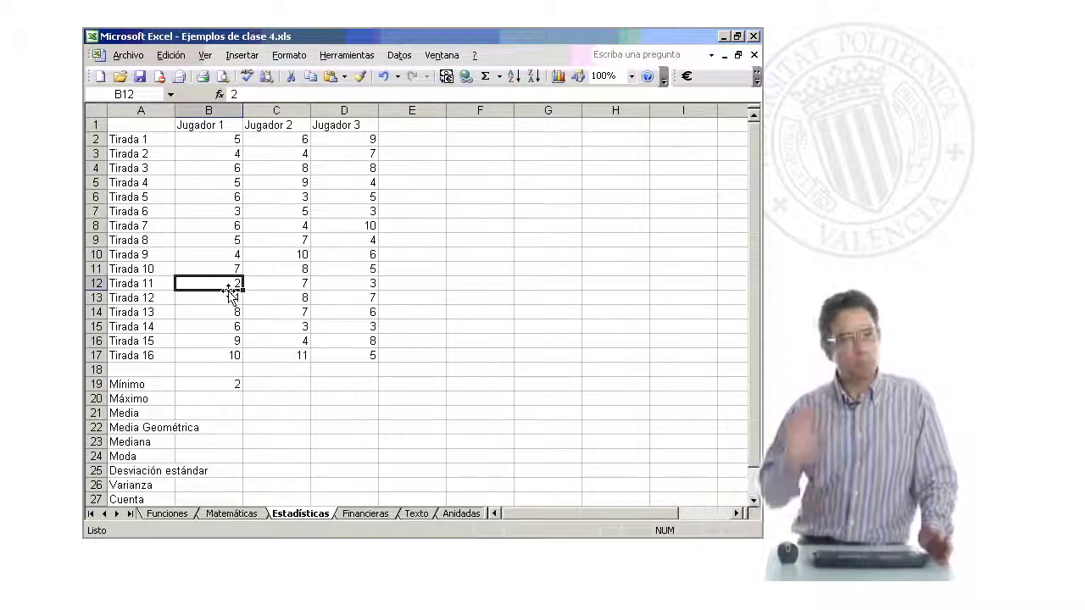
Enter =MAX(B2:D17) in the Máximo cell B20, giving 11.
{"action": "left_click", "coordinate": [233, 395]}
{"action": "type", "text": "="}
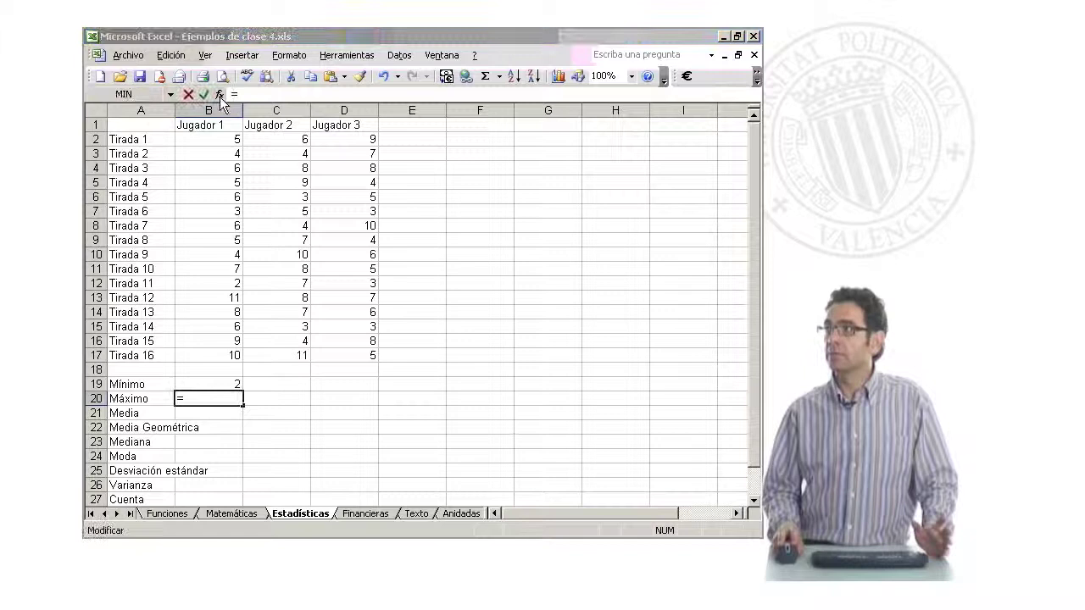
{"action": "key", "text": "shift+F3"}
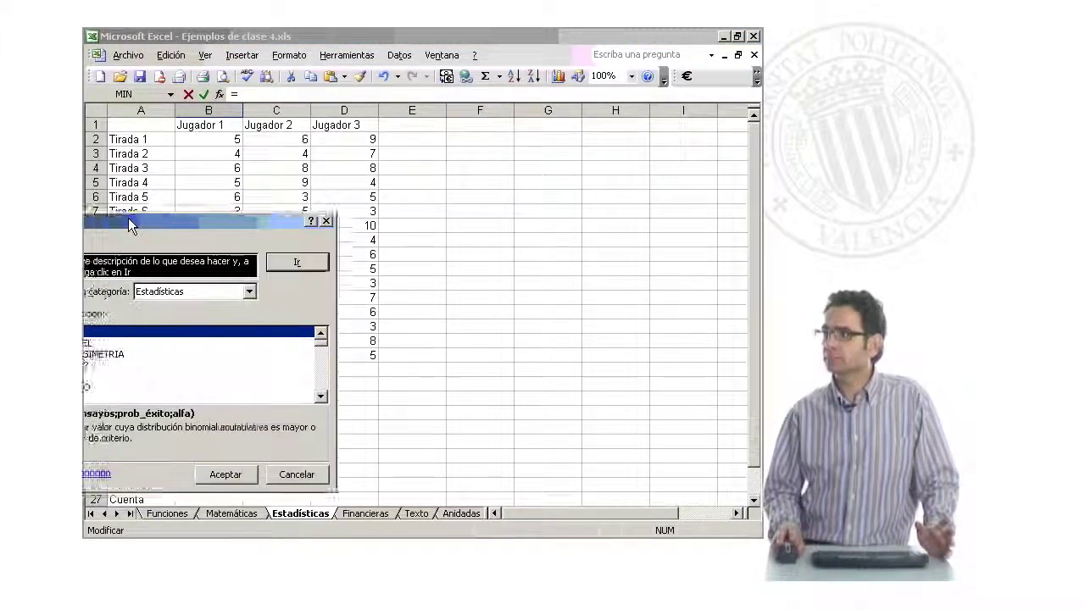
{"action": "left_click", "coordinate": [549, 370]}
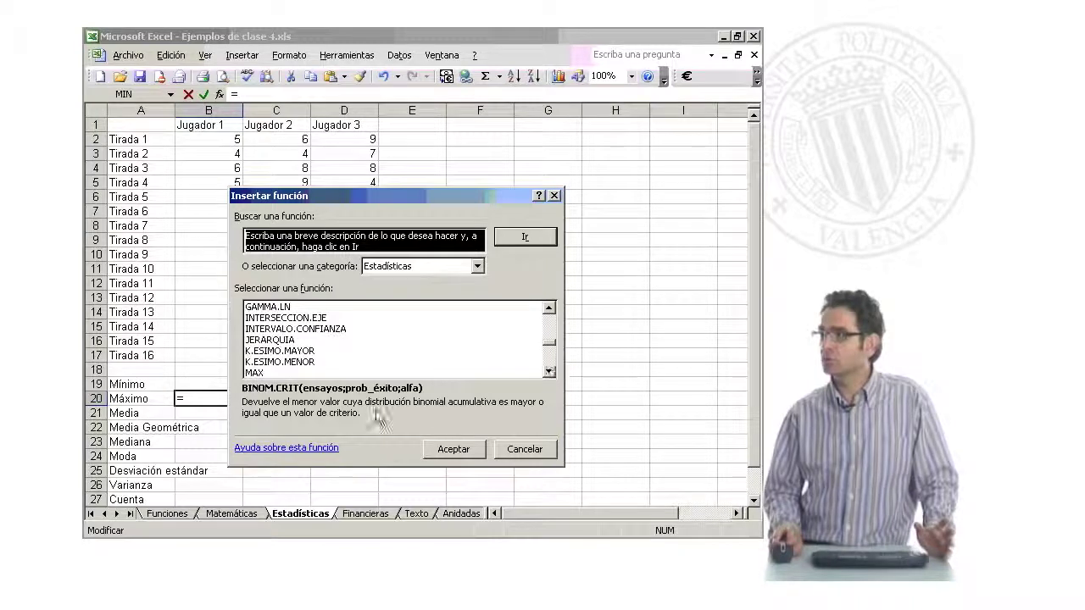
{"action": "left_click", "coordinate": [267, 372]}
{"action": "left_click_drag", "start_coordinate": [420, 197], "coordinate": [534, 133]}
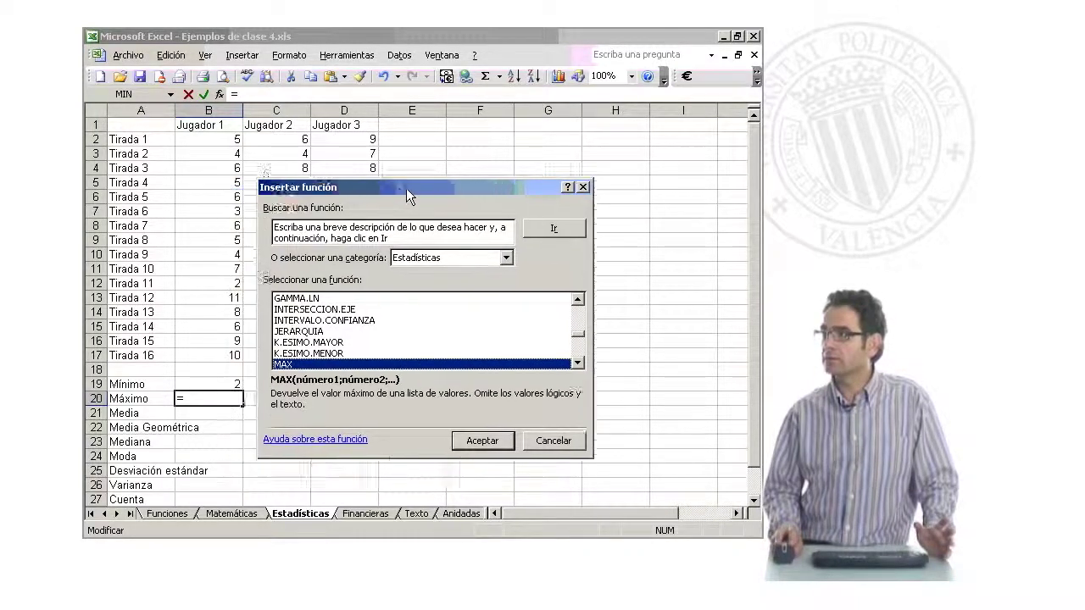
{"action": "left_click", "coordinate": [567, 386]}
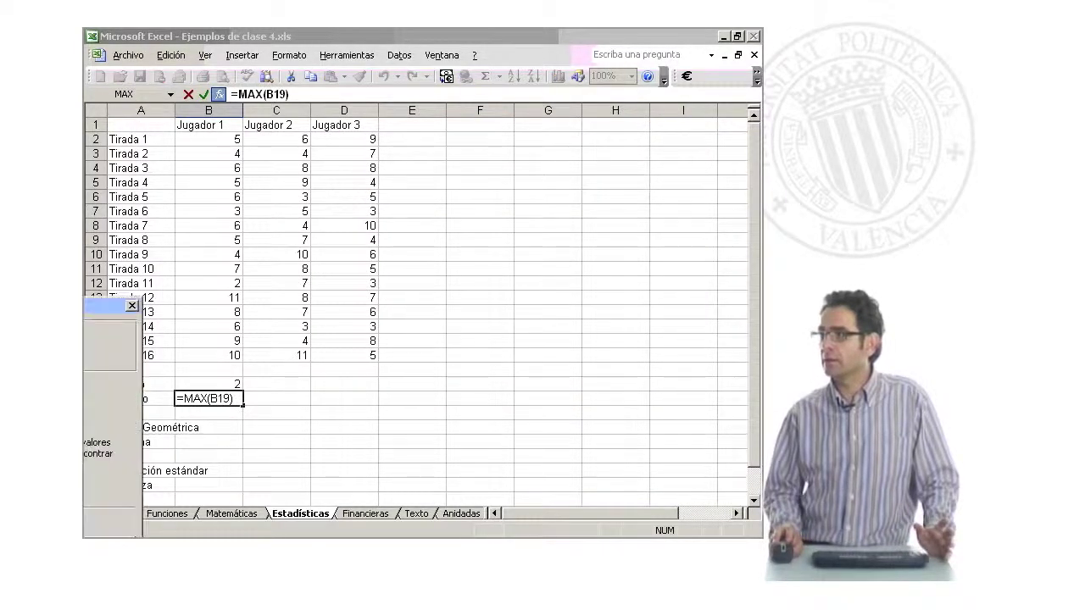
{"action": "mouse_move", "coordinate": [612, 62]}
{"action": "left_mouse_down"}
{"action": "mouse_move", "coordinate": [605, 56]}
{"action": "mouse_move", "coordinate": [760, 197]}
{"action": "left_mouse_up"}
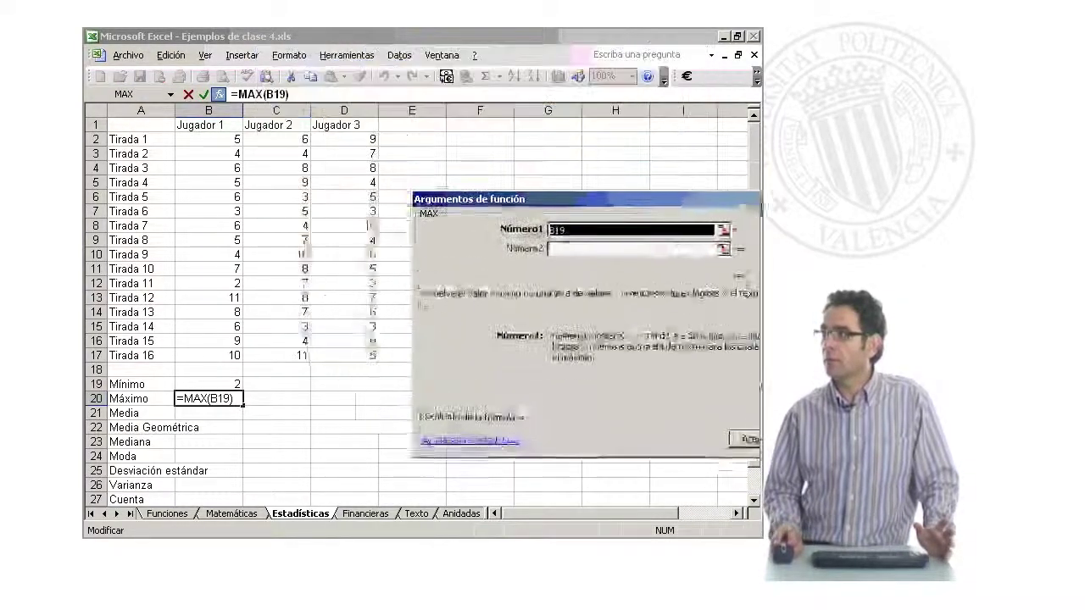
{"action": "mouse_move", "coordinate": [212, 139]}
{"action": "left_mouse_down"}
{"action": "mouse_move", "coordinate": [295, 182]}
{"action": "mouse_move", "coordinate": [384, 358]}
{"action": "left_mouse_up"}
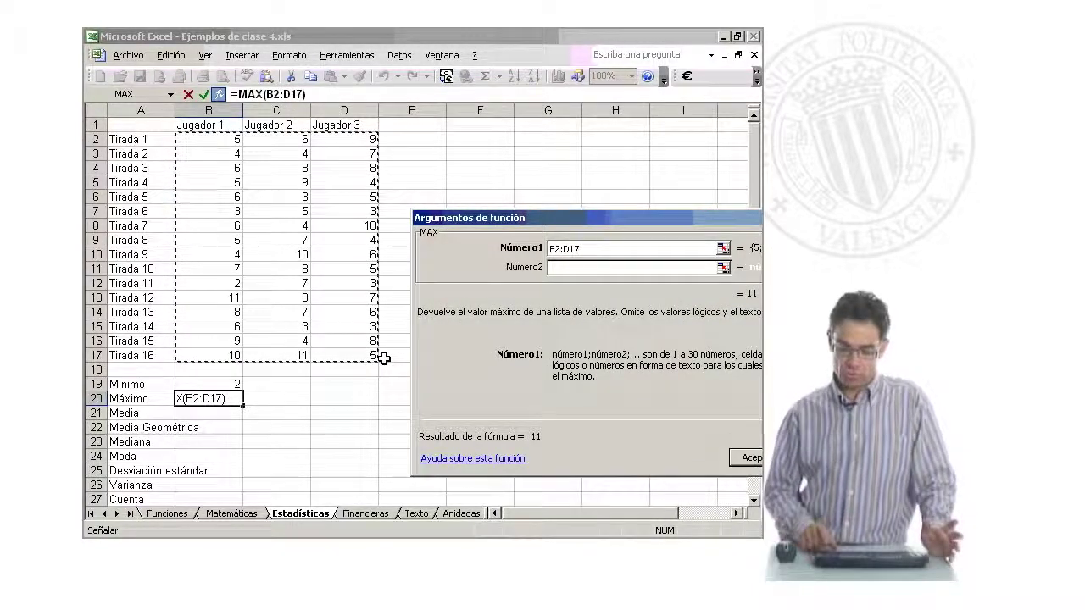
{"action": "key", "text": "Return"}
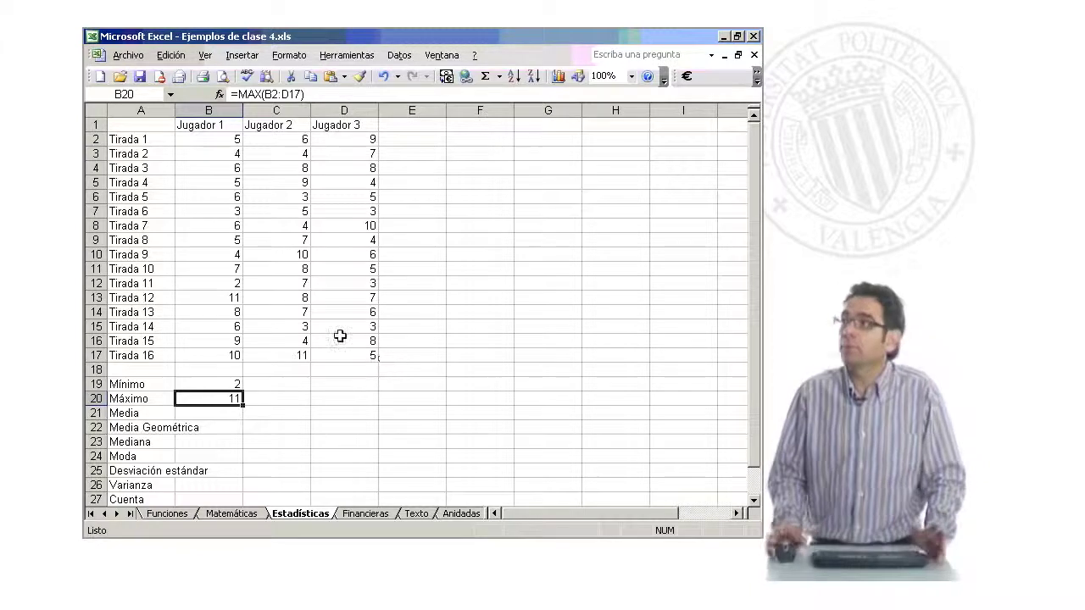
Search functions for 'media' and choose PROMEDIO for cell B21.
{"action": "left_click", "coordinate": [224, 413]}
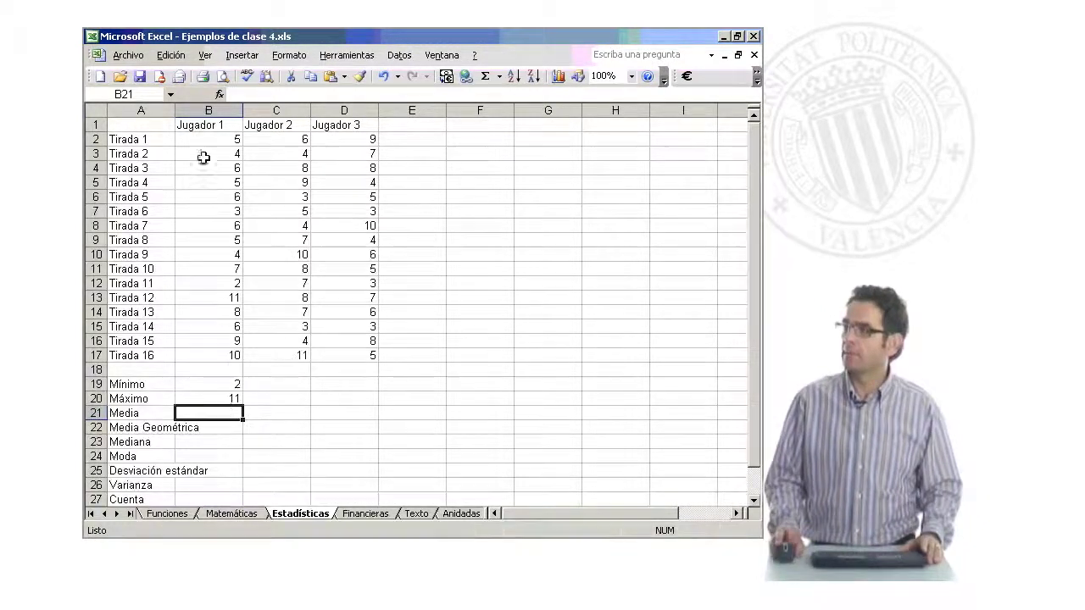
{"action": "left_click", "coordinate": [219, 95]}
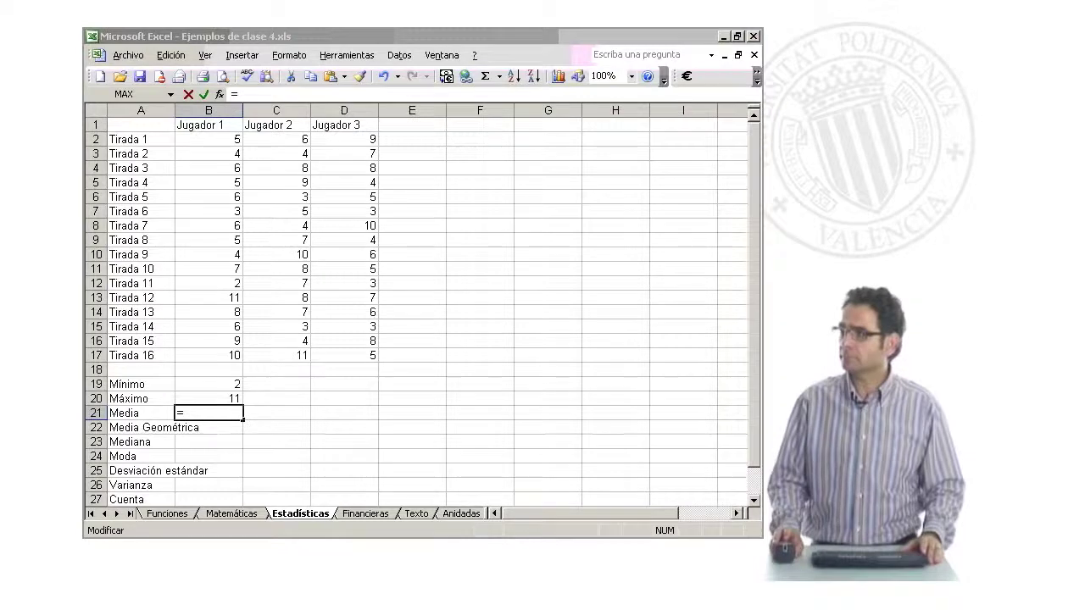
{"action": "left_click_drag", "start_coordinate": [397, 196], "coordinate": [596, 188]}
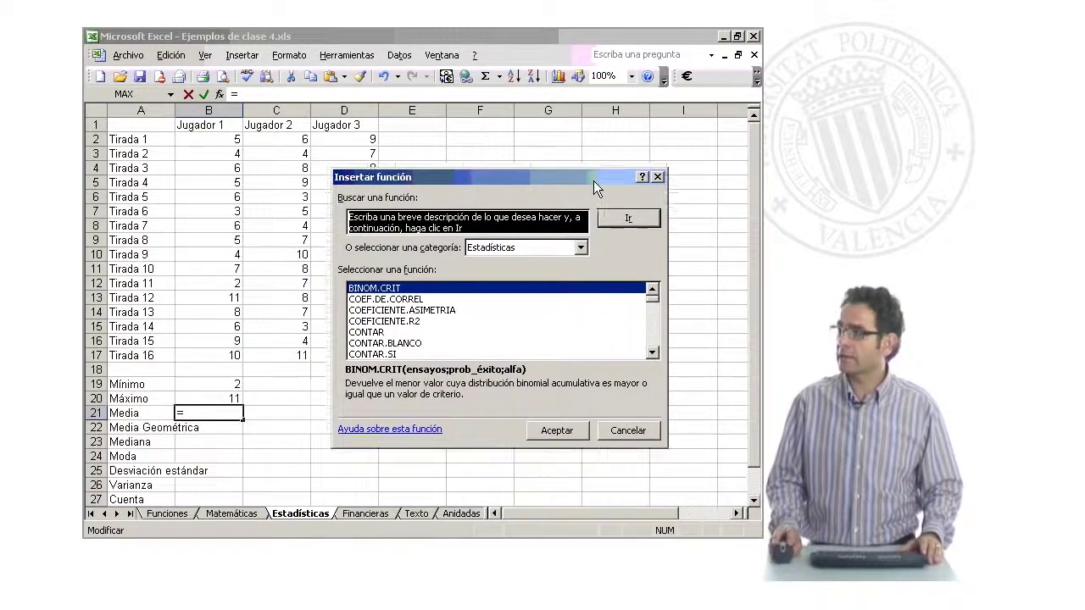
{"action": "type", "text": "media"}
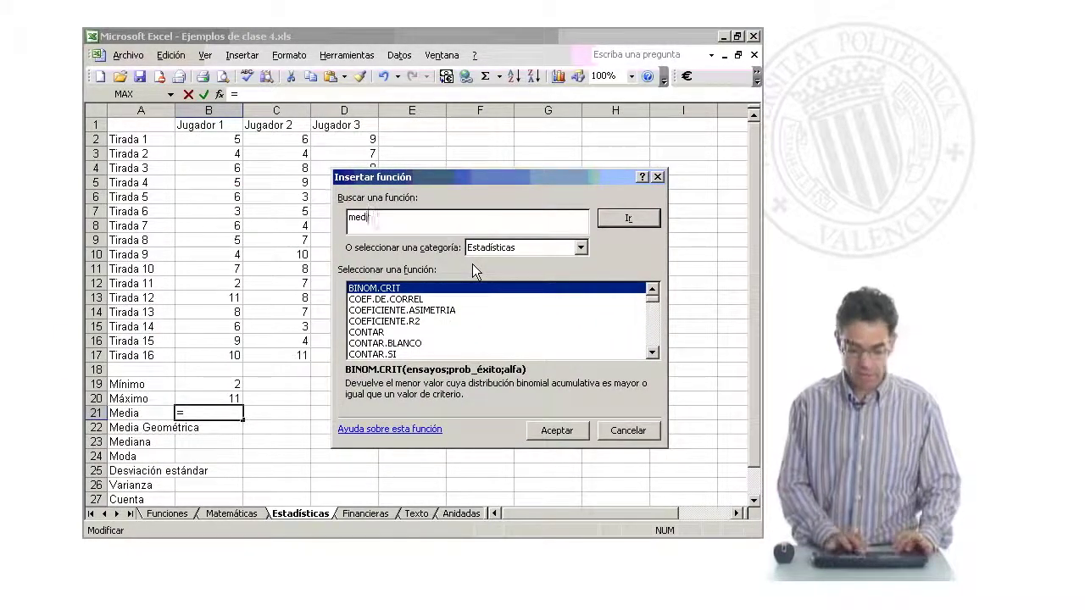
{"action": "key", "text": "Return"}
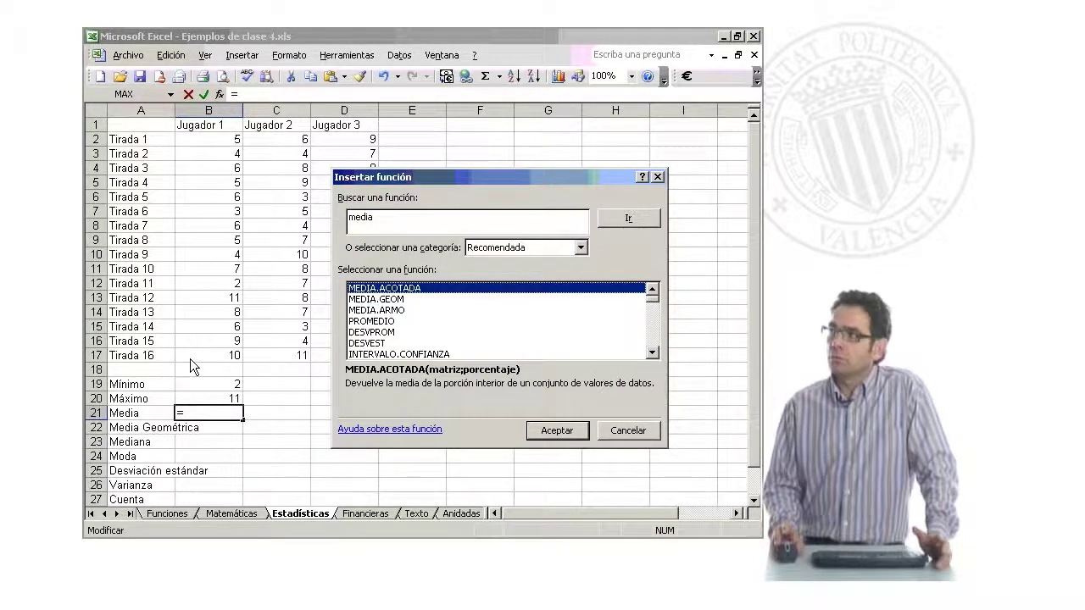
{"action": "left_click", "coordinate": [652, 339]}
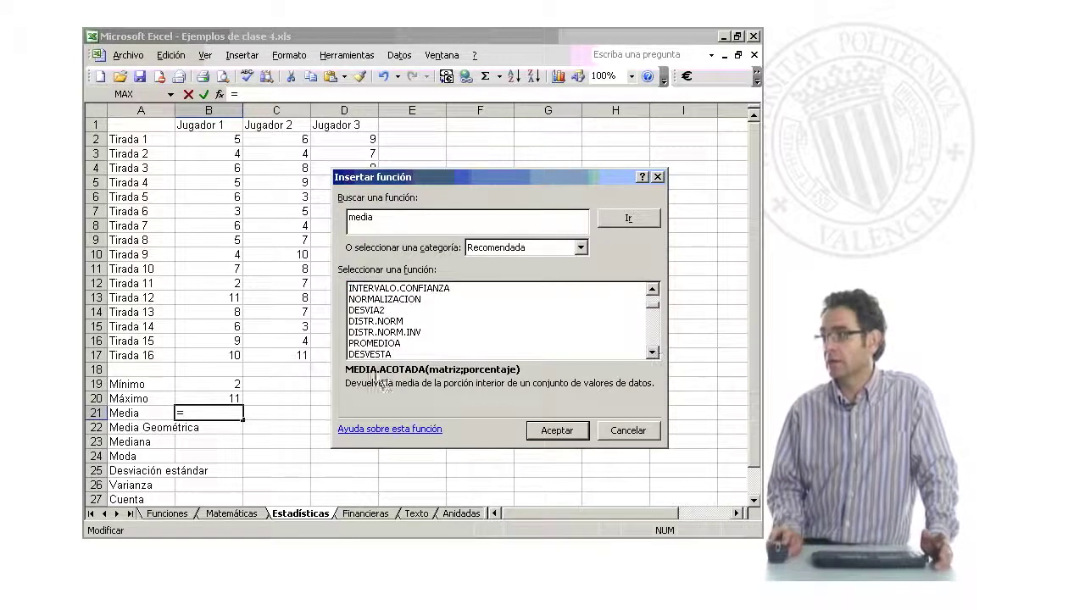
{"action": "left_click", "coordinate": [652, 353]}
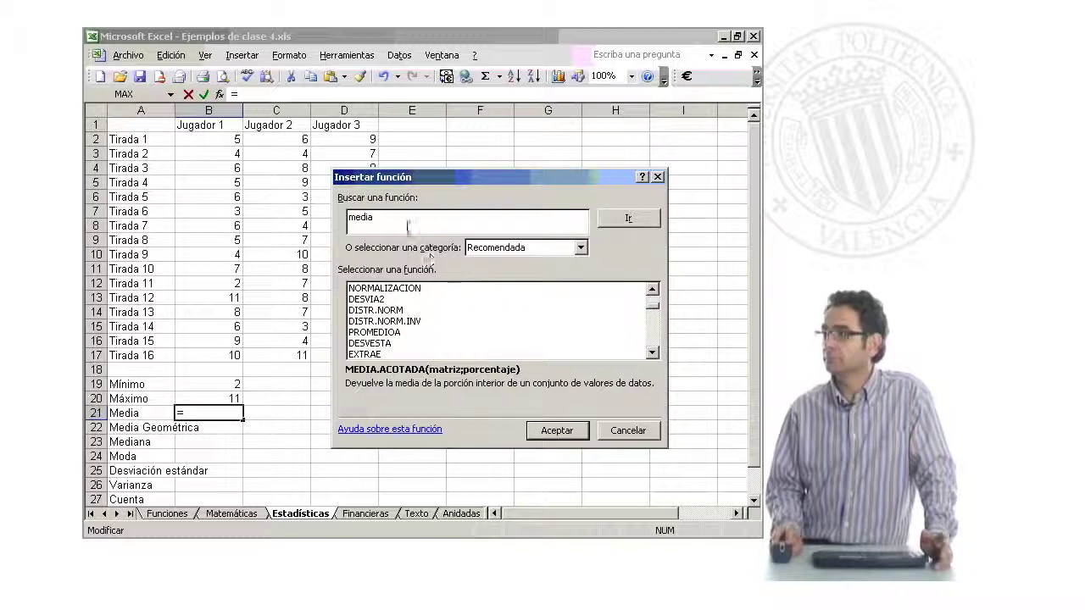
{"action": "scroll", "coordinate": [630, 307], "scroll_direction": "up", "scroll_amount": 5}
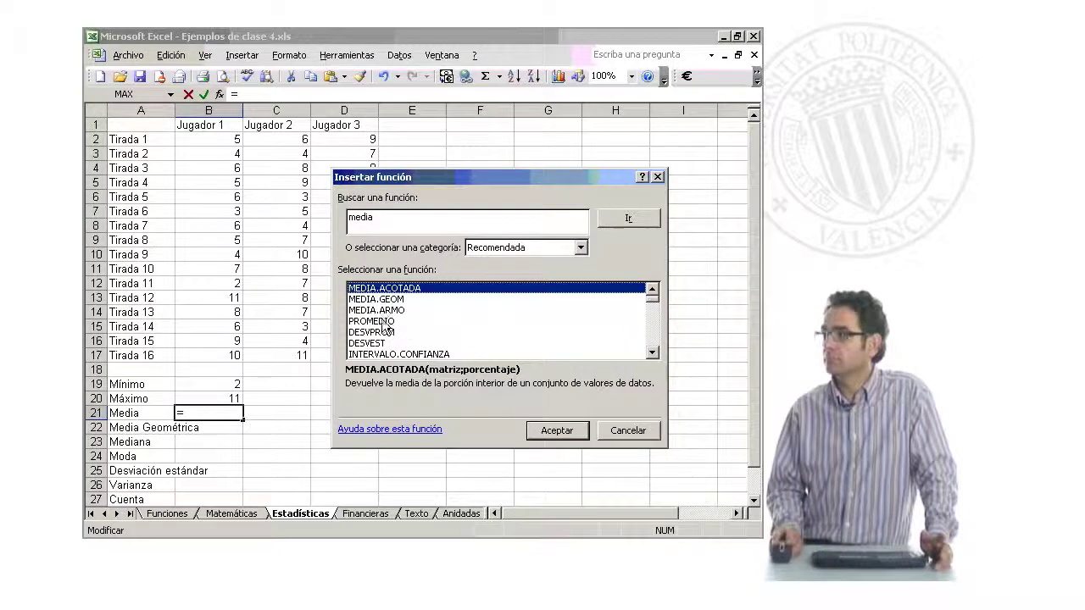
{"action": "left_click", "coordinate": [384, 321]}
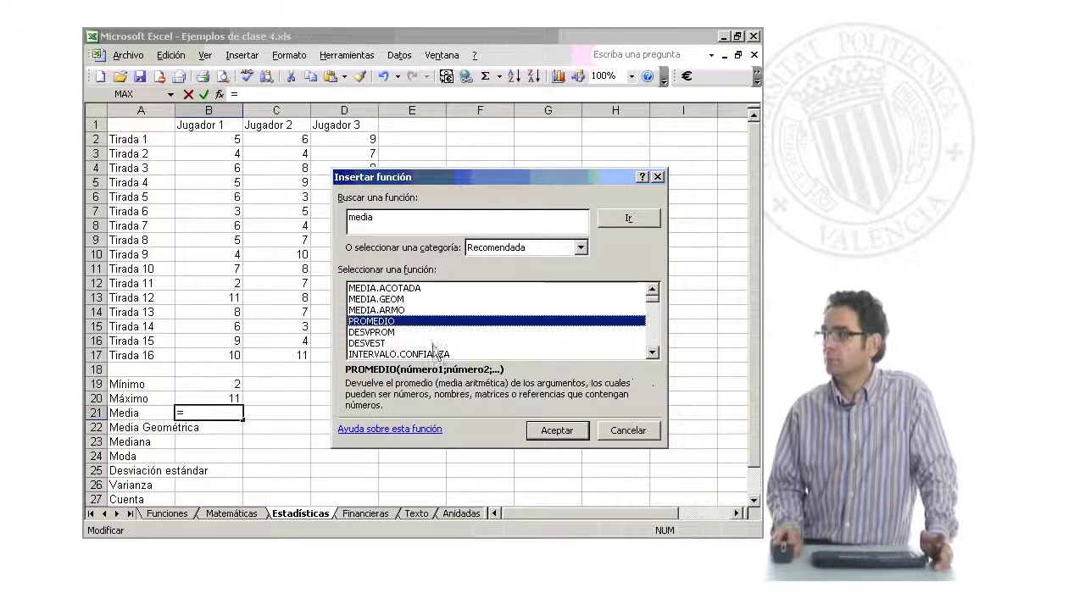
{"action": "left_click", "coordinate": [556, 431]}
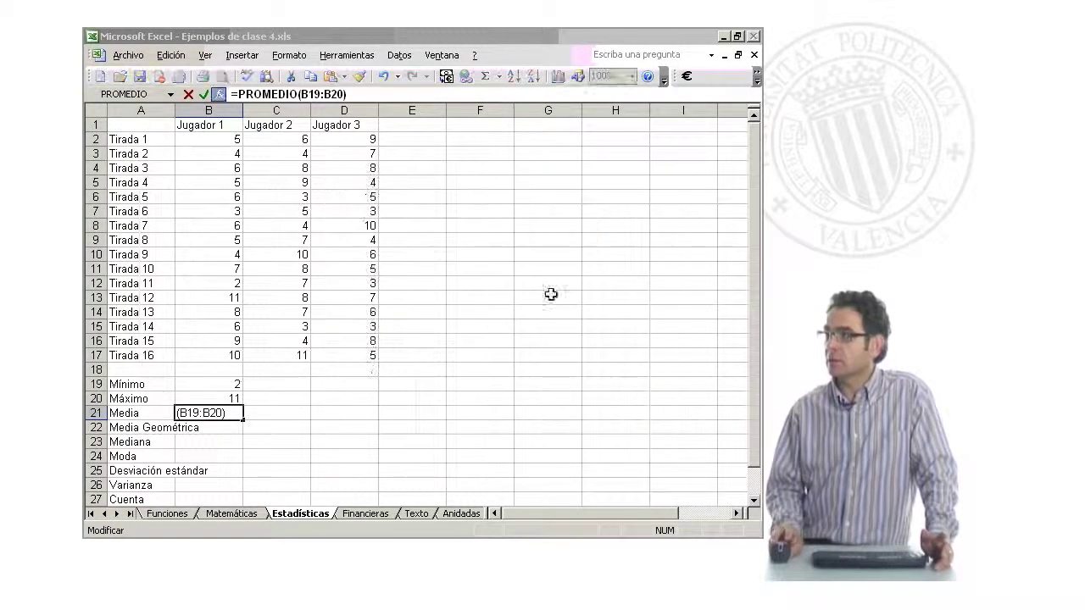
Set PROMEDIO's range to B2:D17 so B21 shows 6,125.
{"action": "mouse_move", "coordinate": [347, 225]}
{"action": "left_mouse_down"}
{"action": "mouse_move", "coordinate": [474, 127]}
{"action": "mouse_move", "coordinate": [757, 333]}
{"action": "left_mouse_up"}
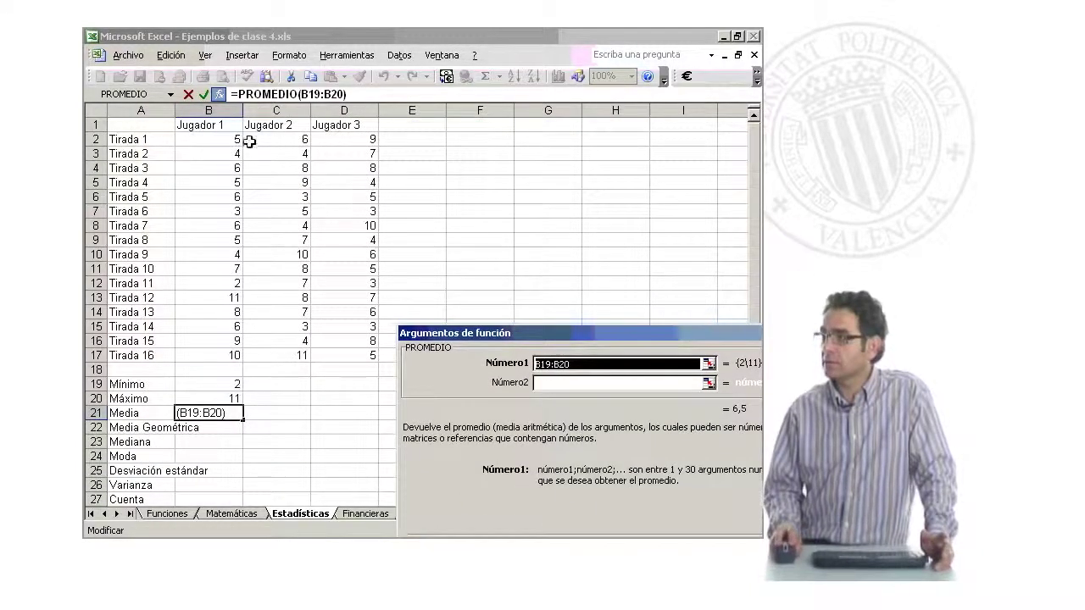
{"action": "left_click_drag", "start_coordinate": [225, 139], "coordinate": [371, 352]}
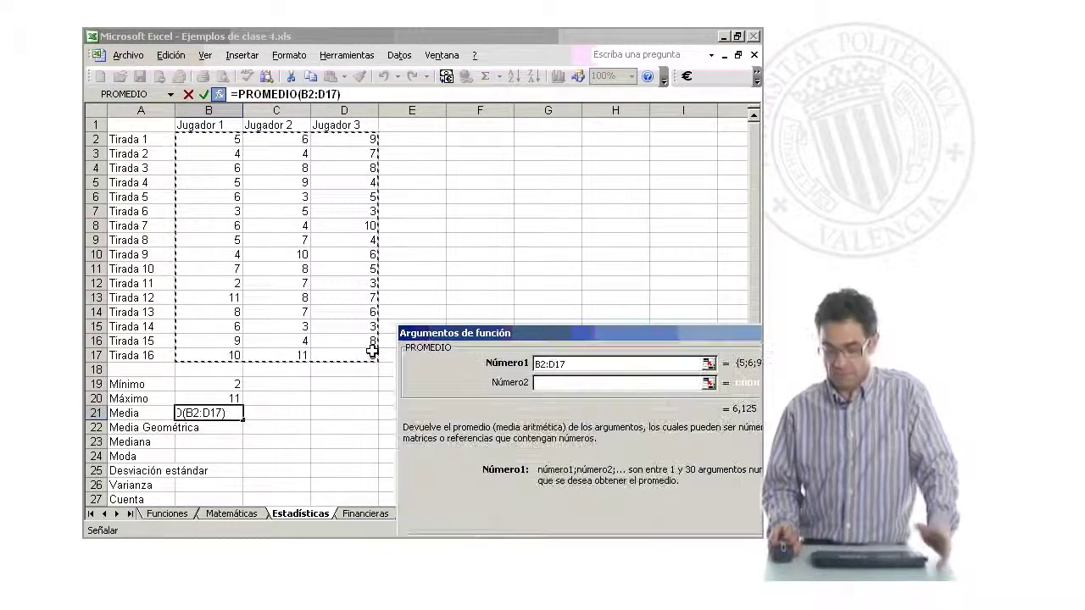
{"action": "key", "text": "Return"}
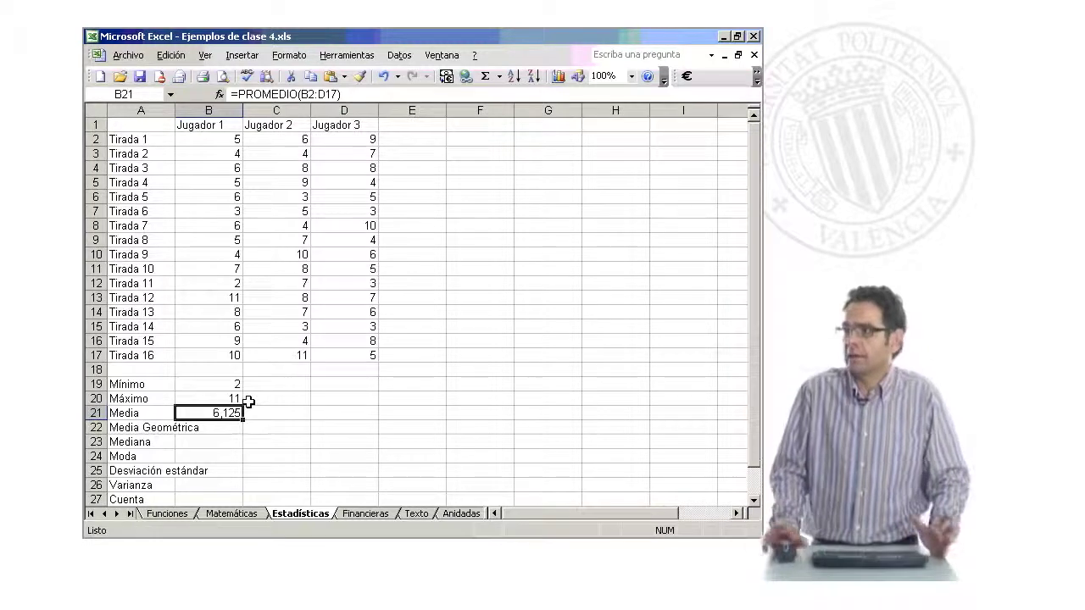
{"action": "left_click", "coordinate": [220, 427]}
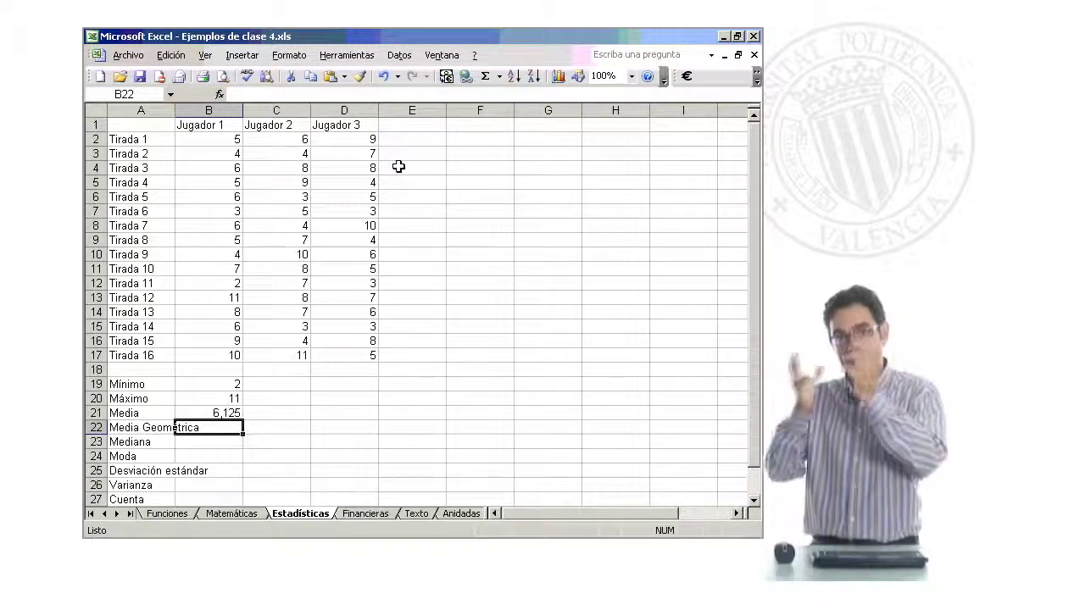
Choose MEDIA.GEOM from the Estadísticas functions for cell B22.
{"action": "left_click", "coordinate": [219, 94]}
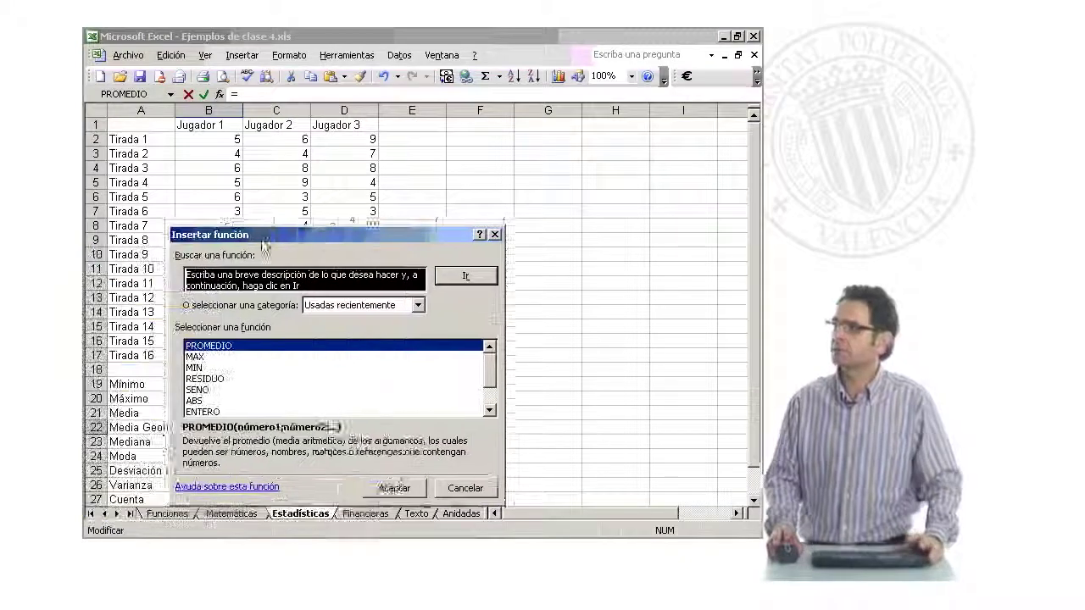
{"action": "left_click_drag", "start_coordinate": [395, 214], "coordinate": [504, 188]}
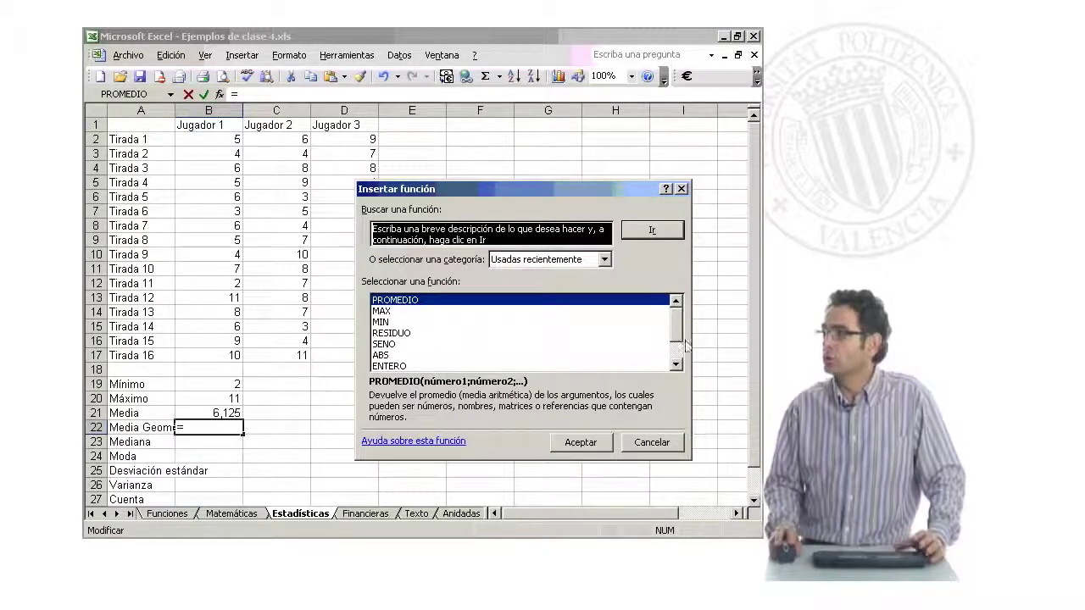
{"action": "left_click", "coordinate": [605, 259]}
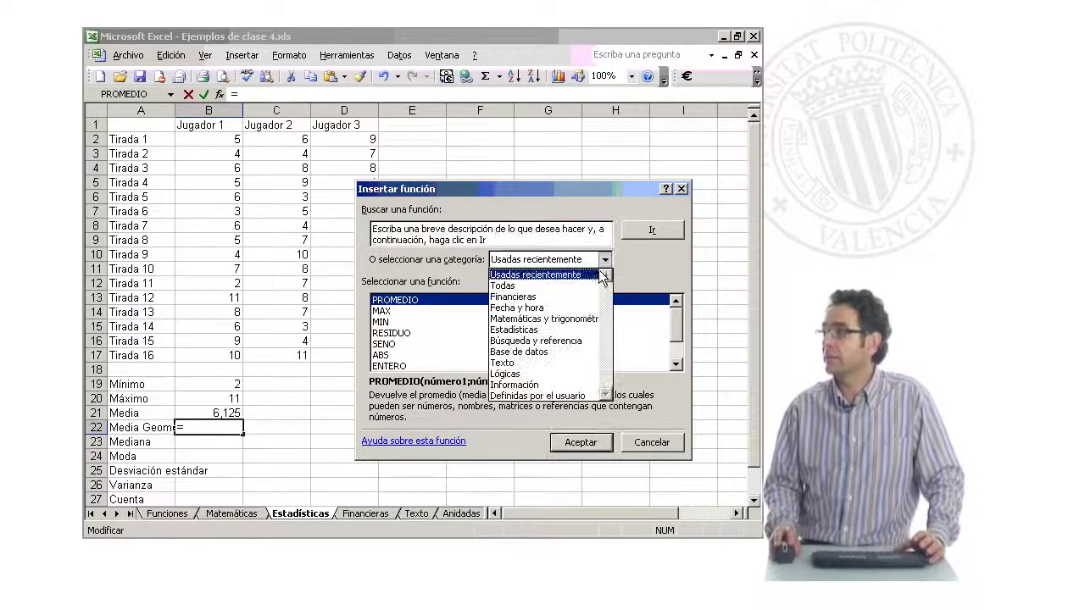
{"action": "left_click", "coordinate": [537, 329]}
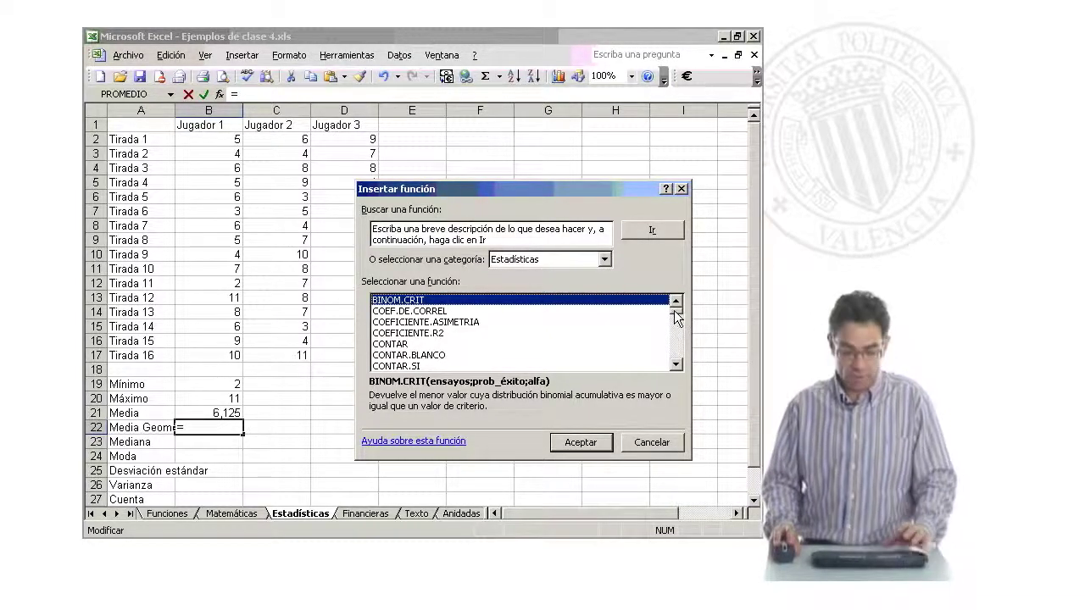
{"action": "left_click_drag", "start_coordinate": [679, 312], "coordinate": [677, 346]}
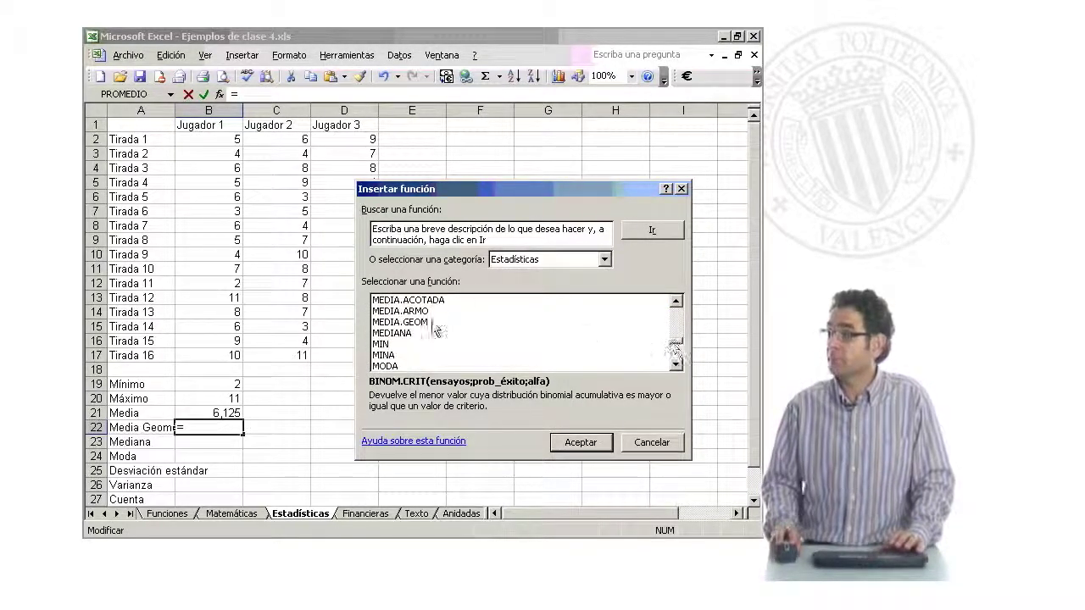
{"action": "left_click", "coordinate": [440, 323]}
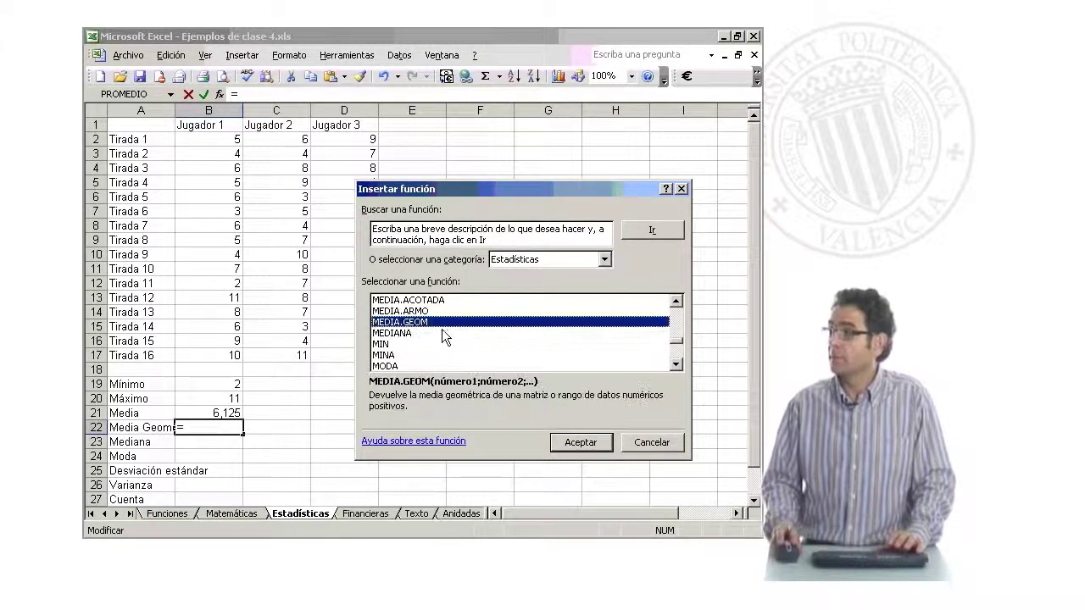
{"action": "left_click", "coordinate": [580, 443]}
Set MEDIA.GEOM's range to B2:D17 and confirm, giving 5,66474766.
{"action": "left_click_drag", "start_coordinate": [211, 139], "coordinate": [106, 327]}
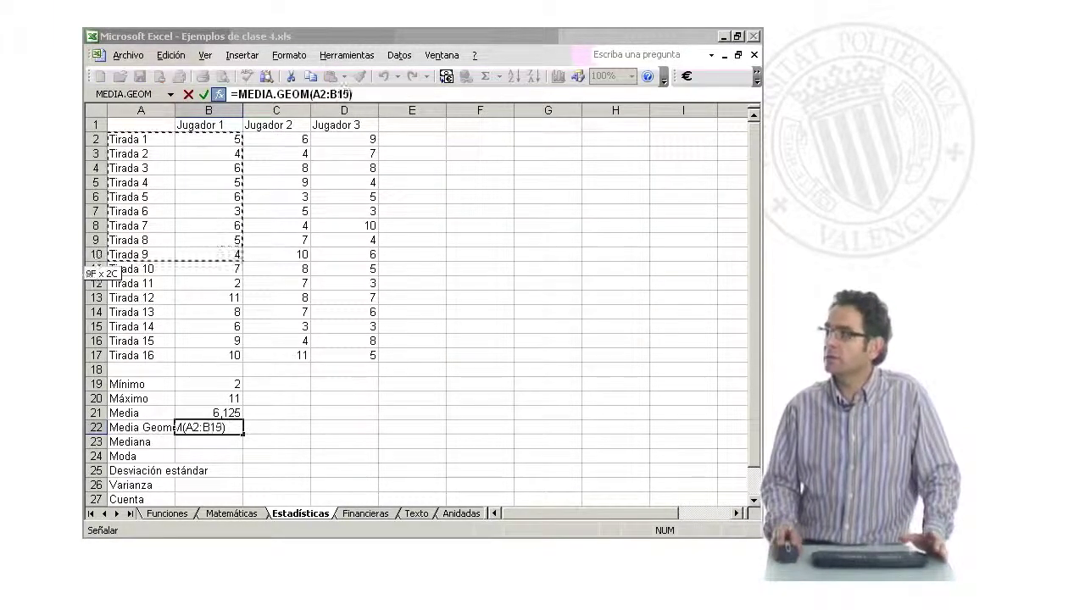
{"action": "left_click_drag", "start_coordinate": [212, 186], "coordinate": [479, 153]}
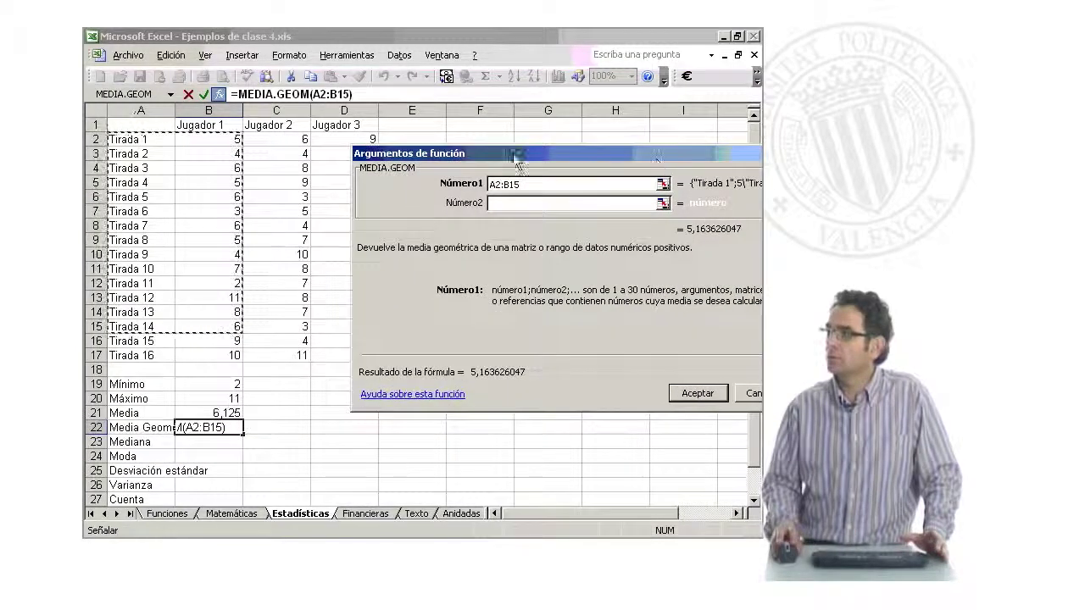
{"action": "left_click_drag", "start_coordinate": [247, 140], "coordinate": [366, 353]}
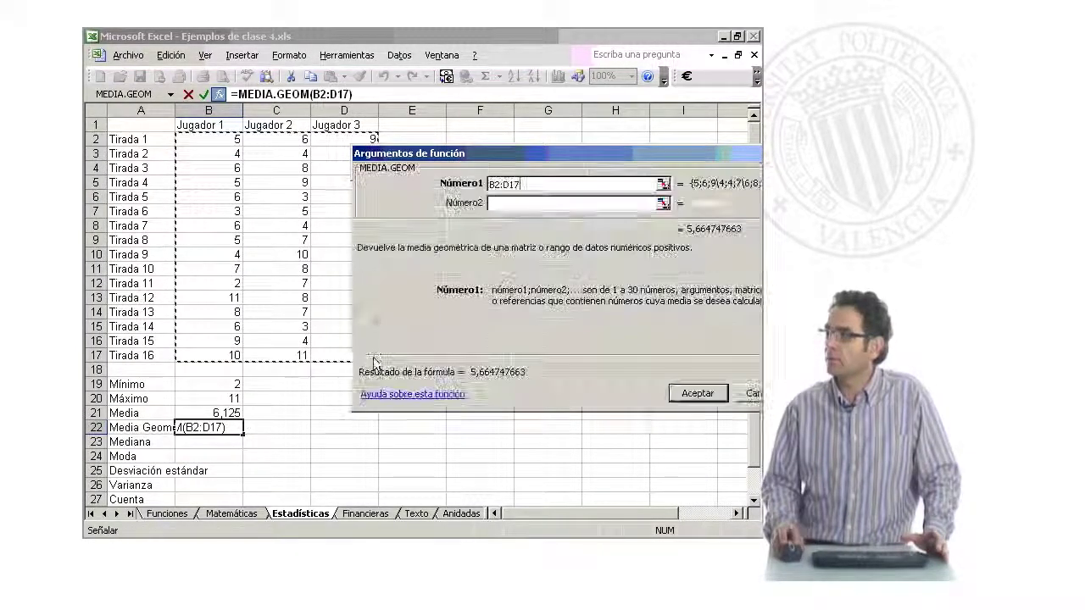
{"action": "left_click", "coordinate": [697, 392]}
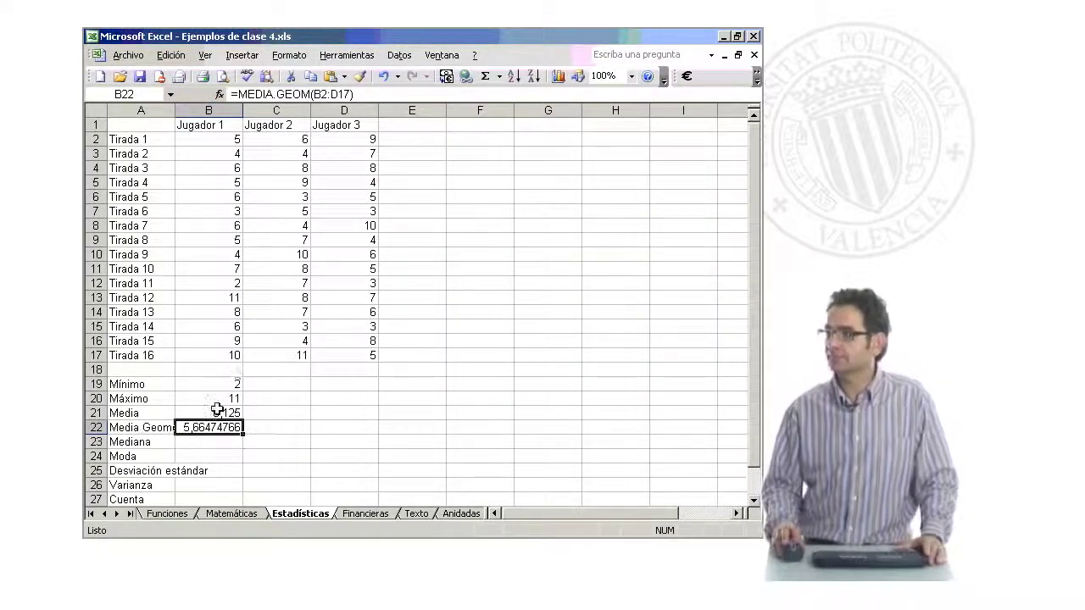
{"action": "left_click", "coordinate": [214, 442]}
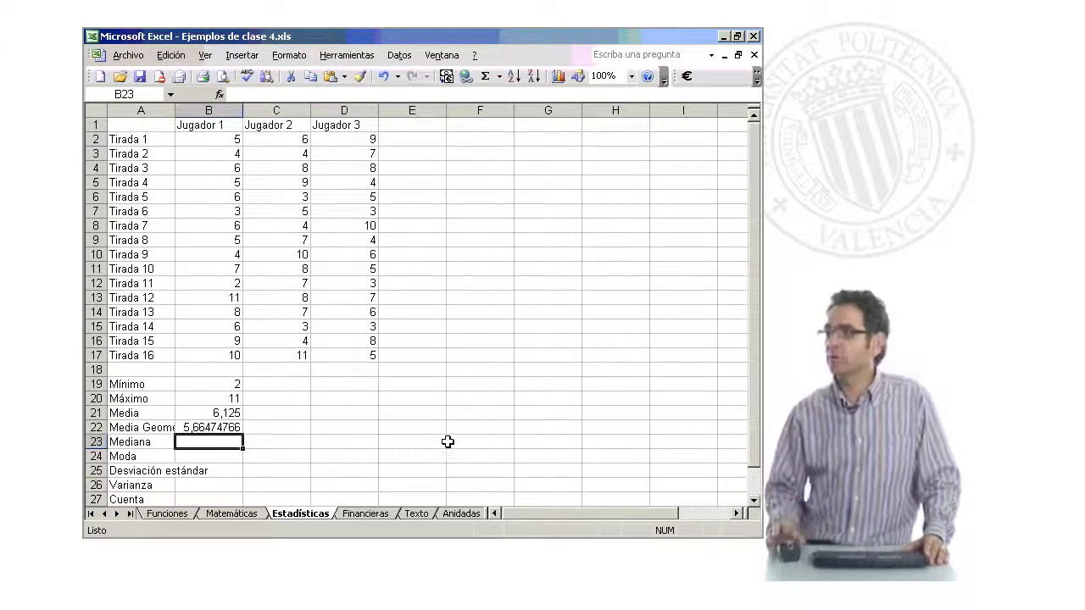
{"action": "left_click", "coordinate": [226, 456]}
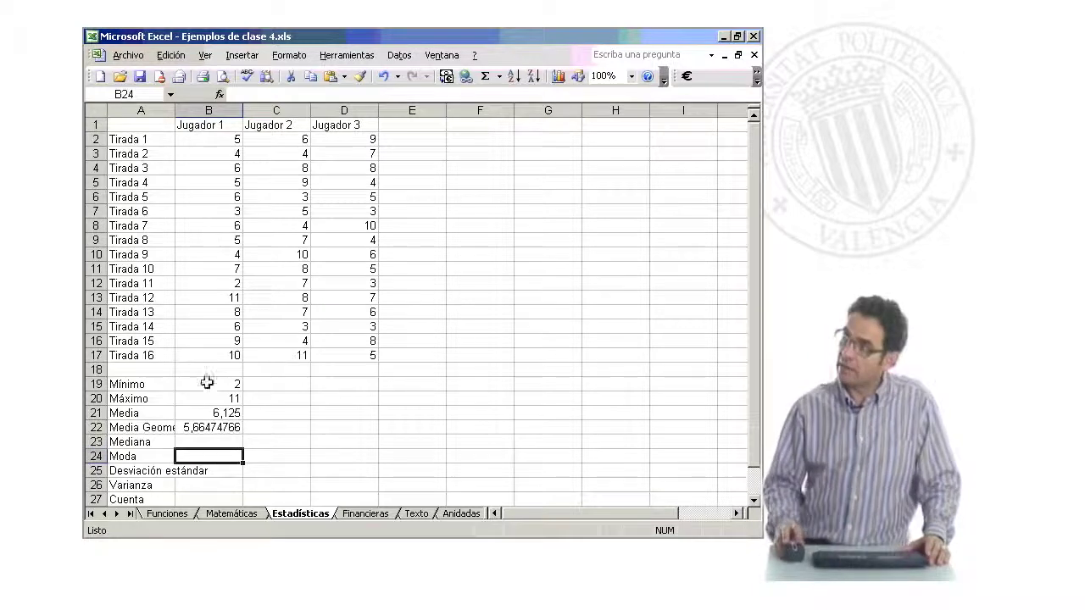
{"action": "left_click", "coordinate": [207, 439]}
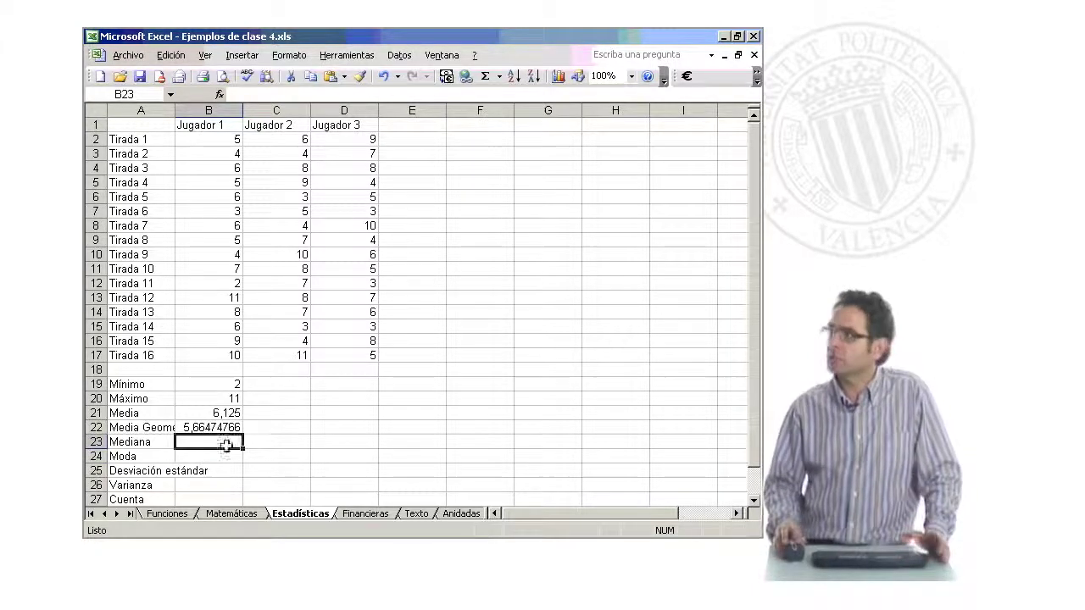
{"action": "left_click", "coordinate": [488, 76]}
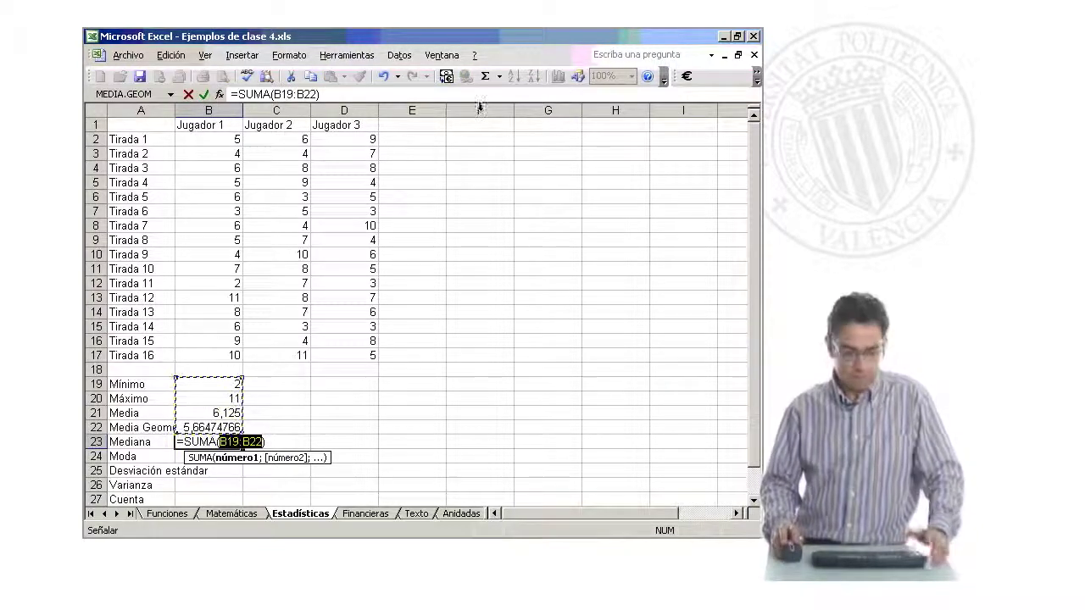
{"action": "key", "text": "Escape"}
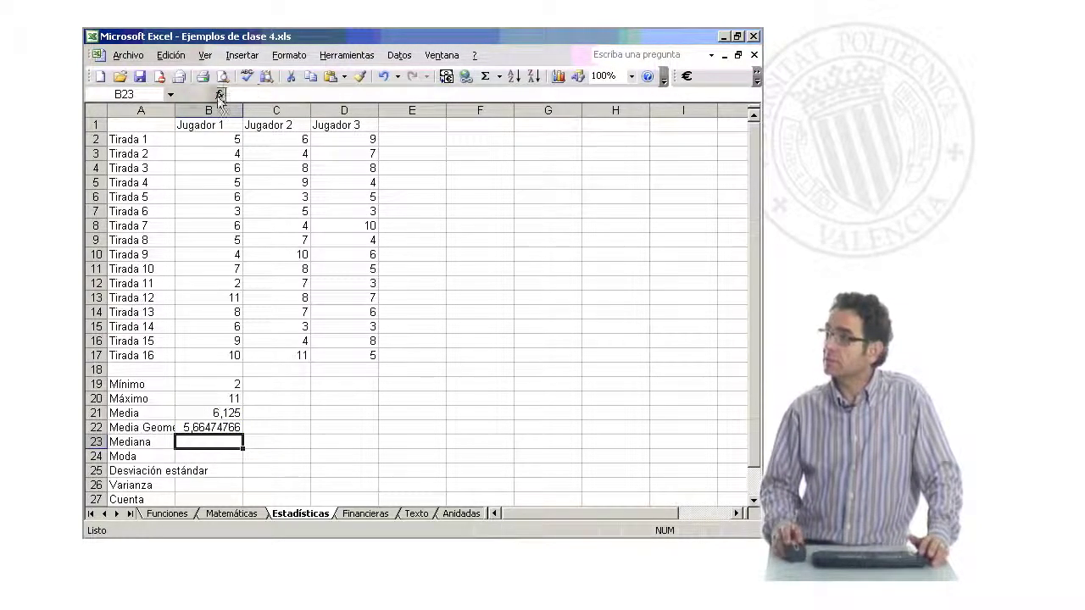
Enter =MEDIANA(B2:B18) in B23 for Jugador 1's rolls, giving 6.
{"action": "left_click", "coordinate": [219, 95]}
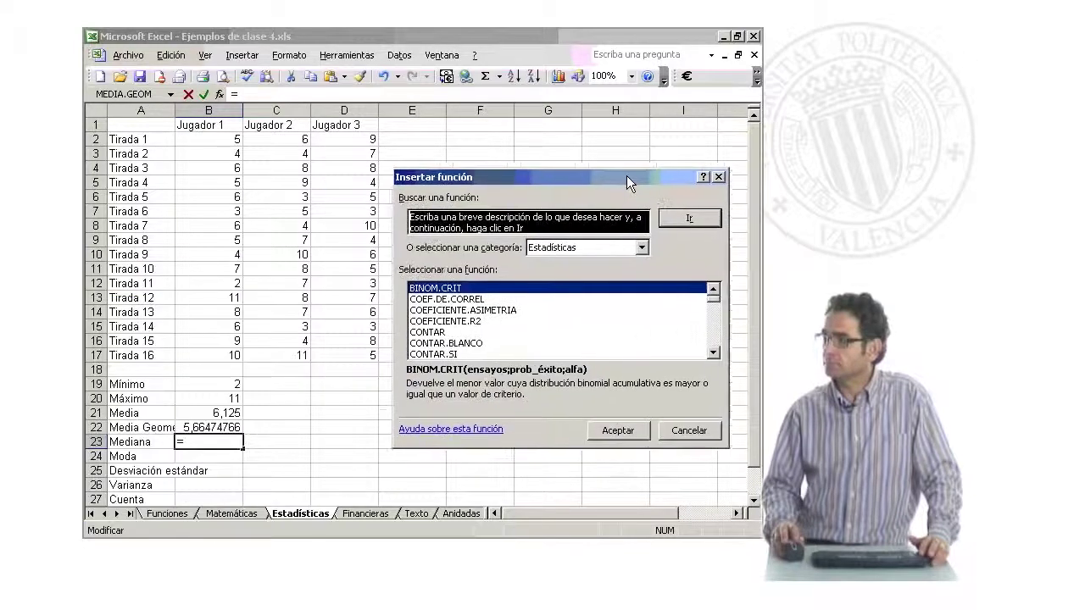
{"action": "left_click", "coordinate": [740, 379]}
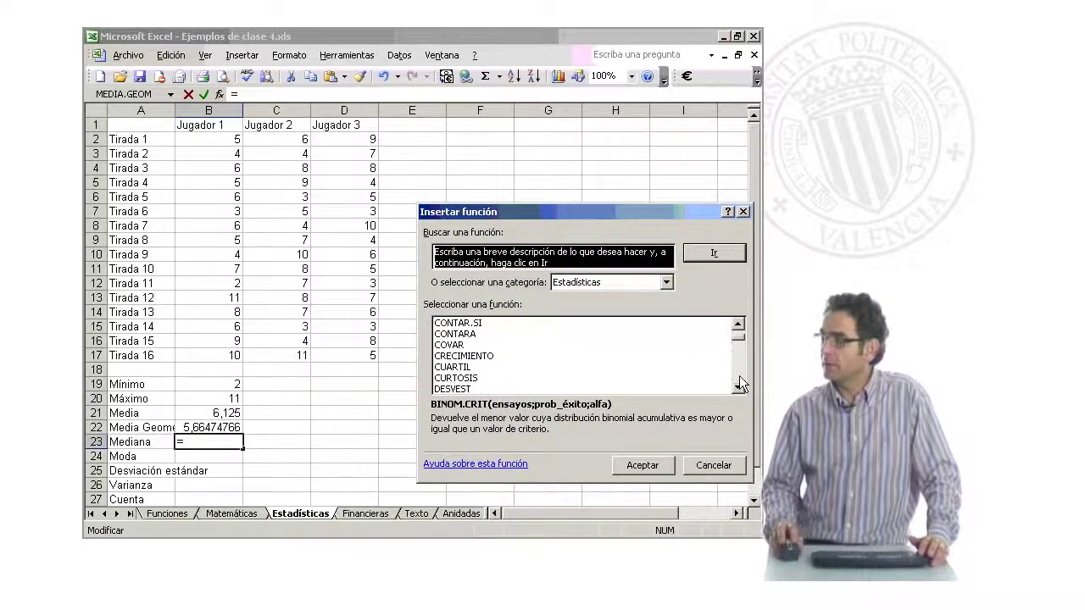
{"action": "left_click", "coordinate": [740, 382]}
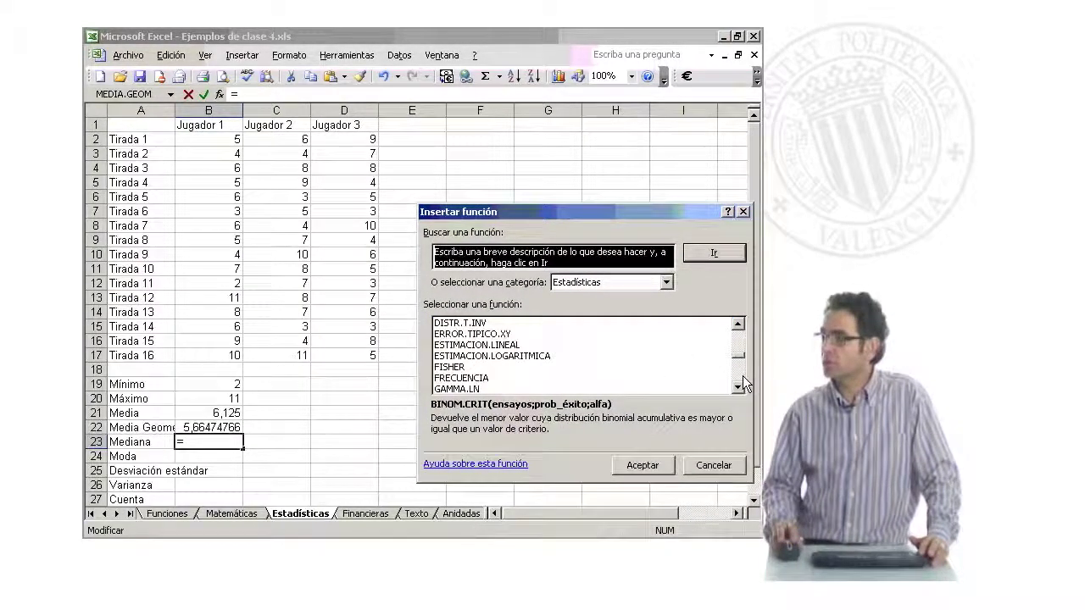
{"action": "left_click", "coordinate": [740, 379]}
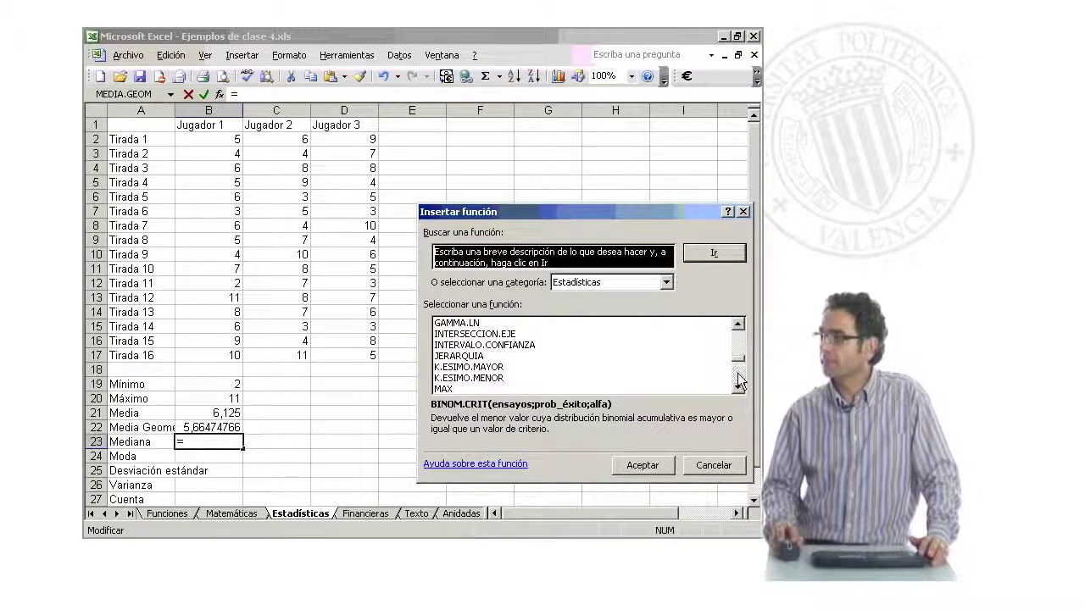
{"action": "left_click_drag", "start_coordinate": [740, 359], "coordinate": [744, 369]}
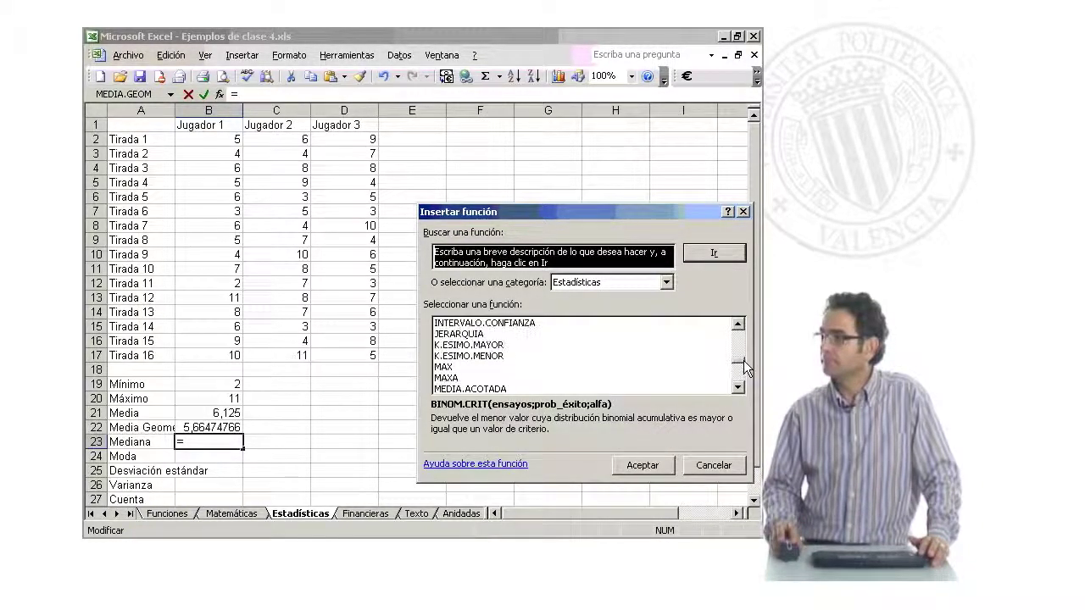
{"action": "left_click", "coordinate": [490, 368]}
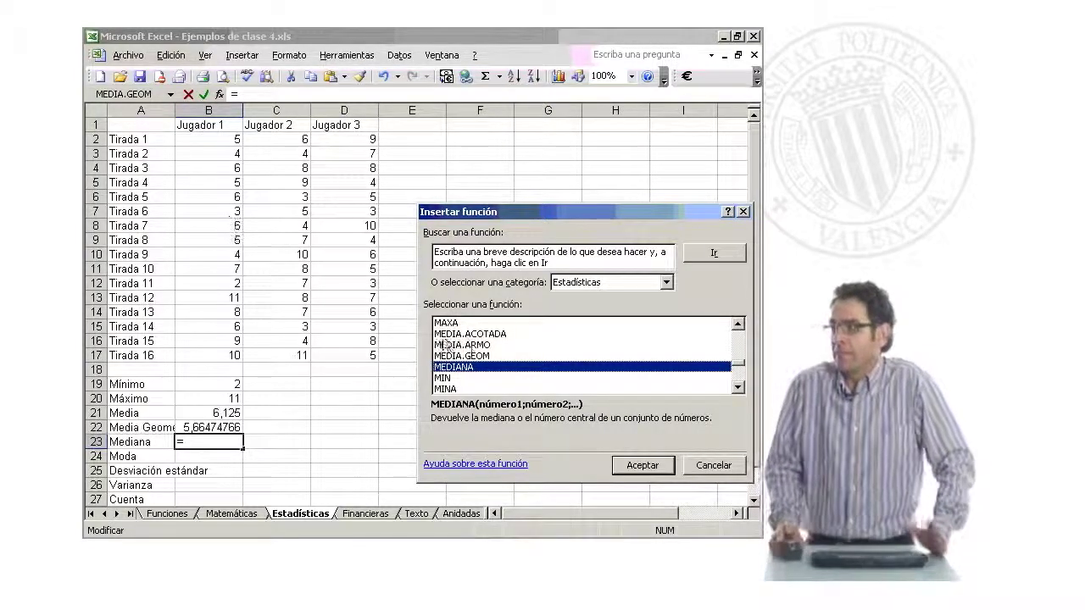
{"action": "left_click", "coordinate": [641, 468]}
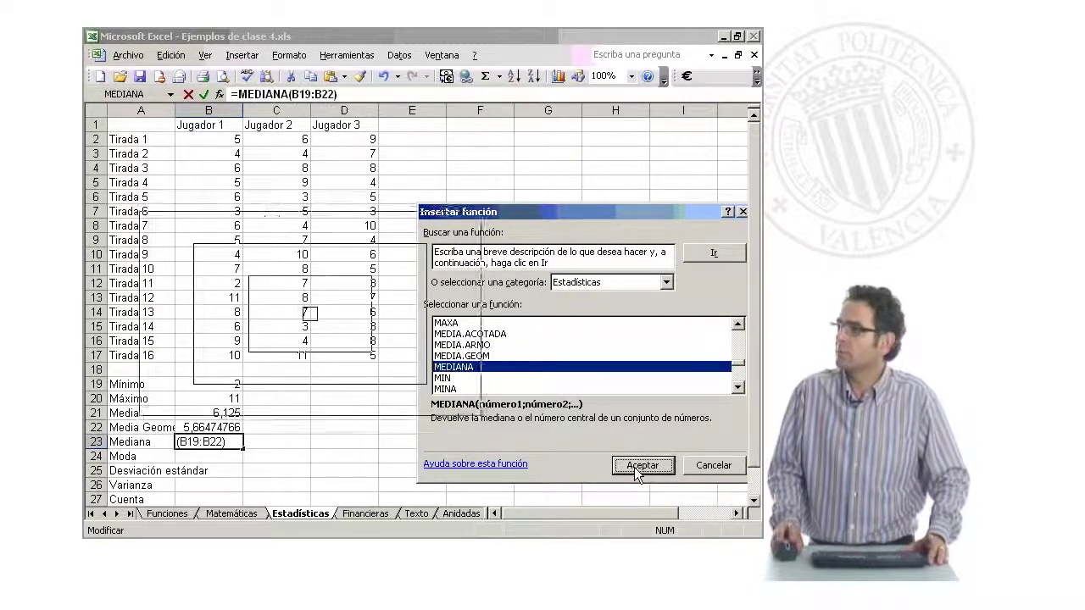
{"action": "left_click_drag", "start_coordinate": [133, 250], "coordinate": [693, 217]}
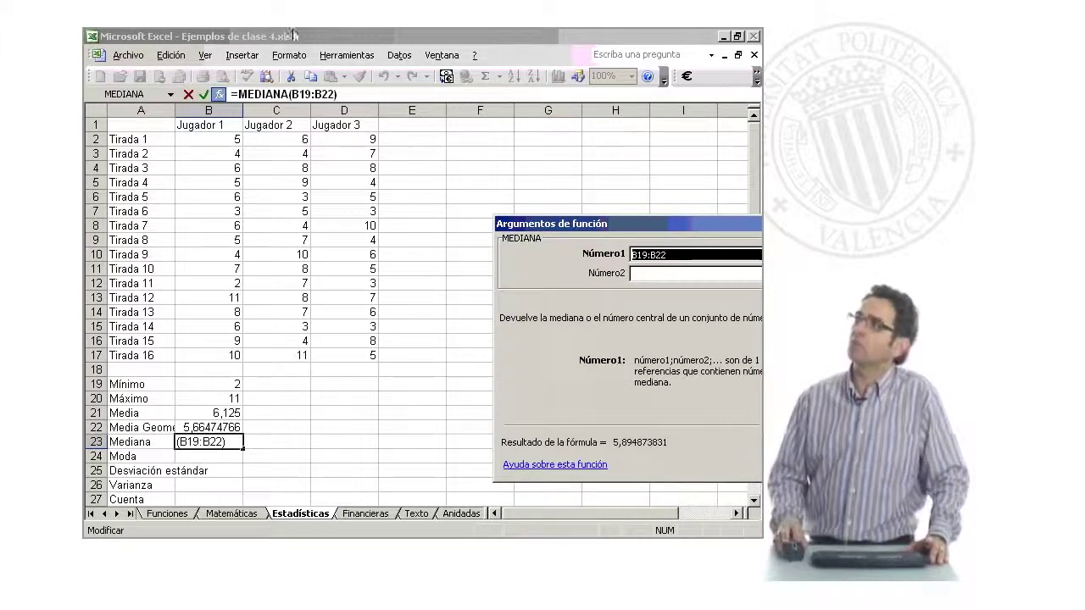
{"action": "left_click_drag", "start_coordinate": [222, 140], "coordinate": [228, 364]}
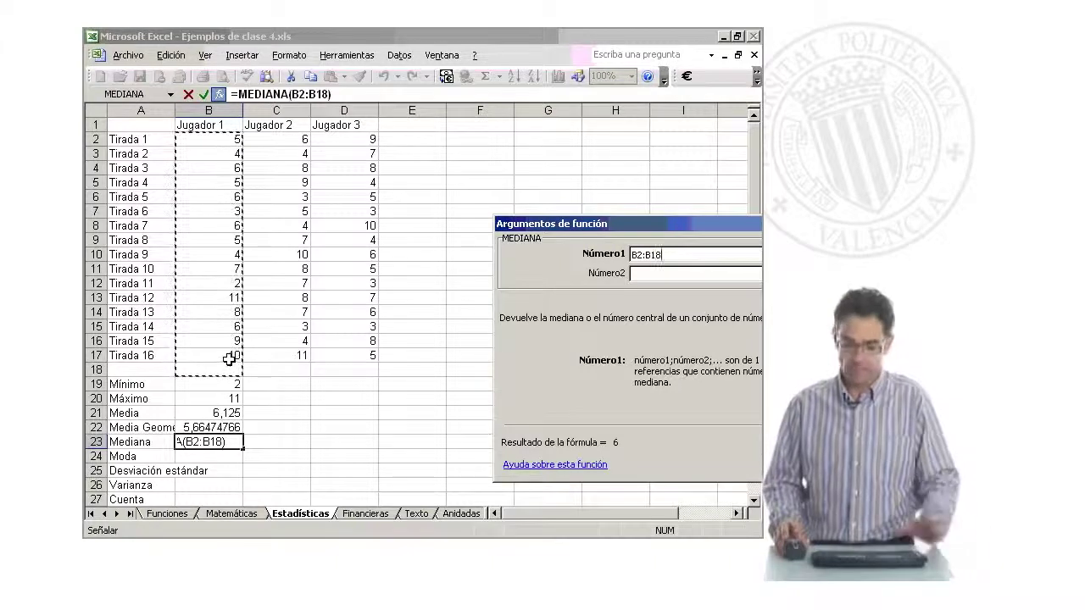
{"action": "key", "text": "Return"}
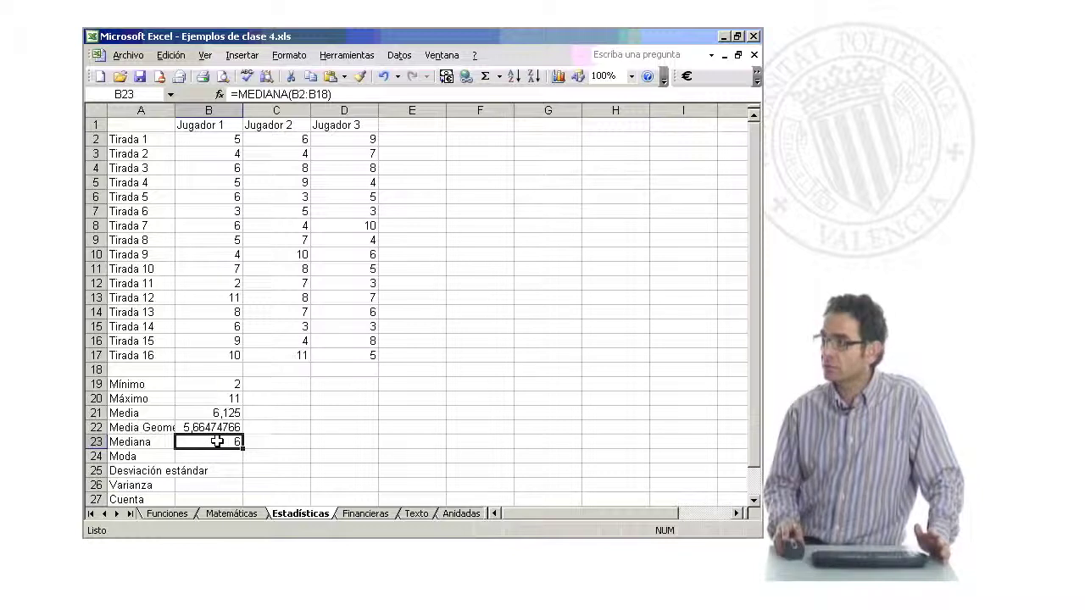
Copy the B23 median formula across to C23 and D23, giving 7 and 5,5.
{"action": "left_click", "coordinate": [267, 94]}
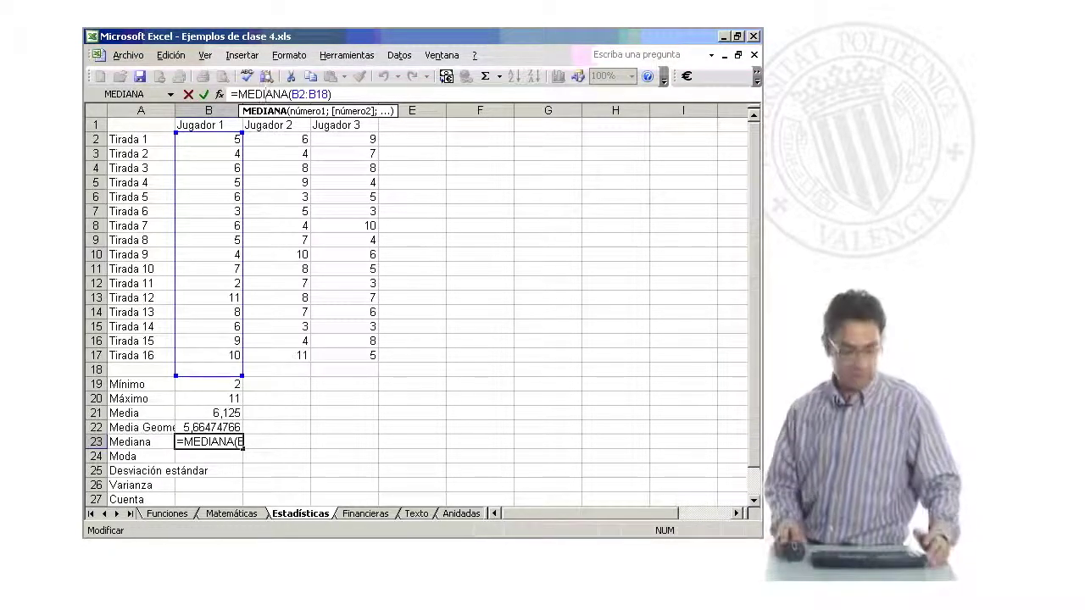
{"action": "left_click", "coordinate": [203, 94]}
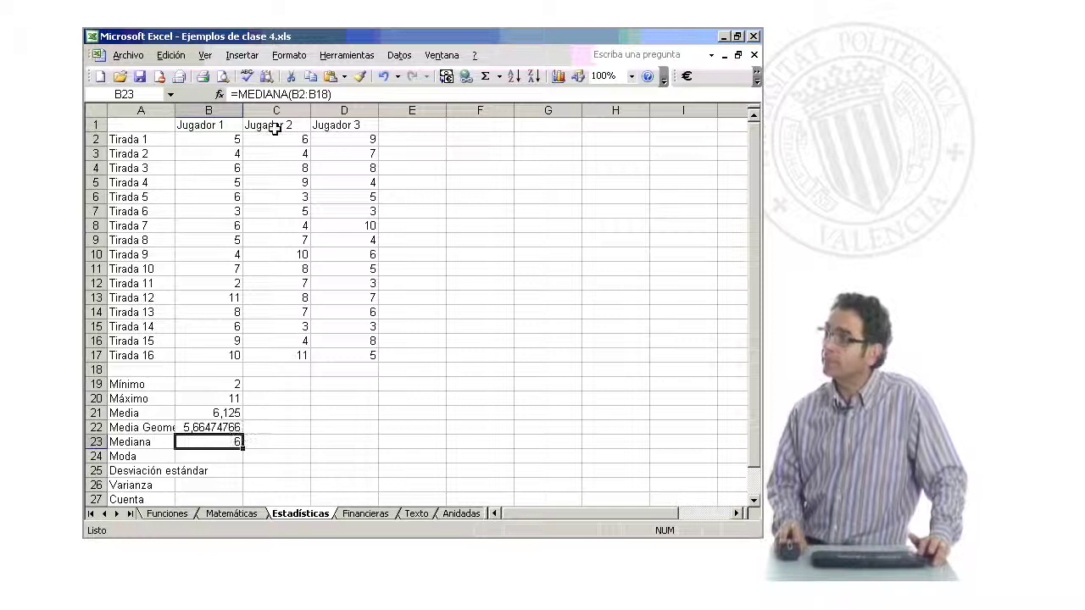
{"action": "left_click_drag", "start_coordinate": [243, 447], "coordinate": [373, 448]}
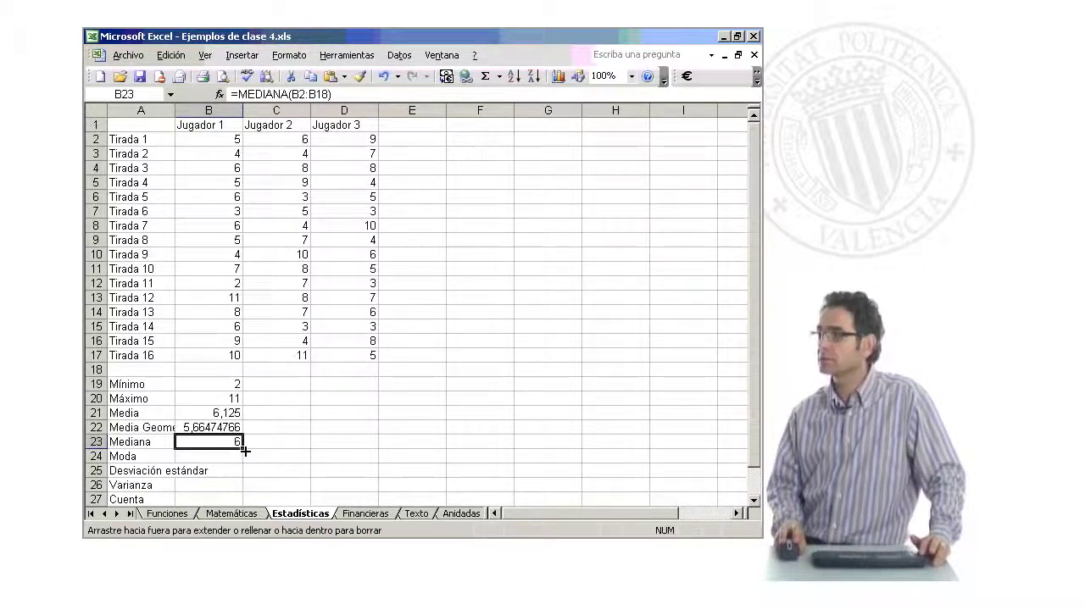
{"action": "left_click", "coordinate": [460, 455]}
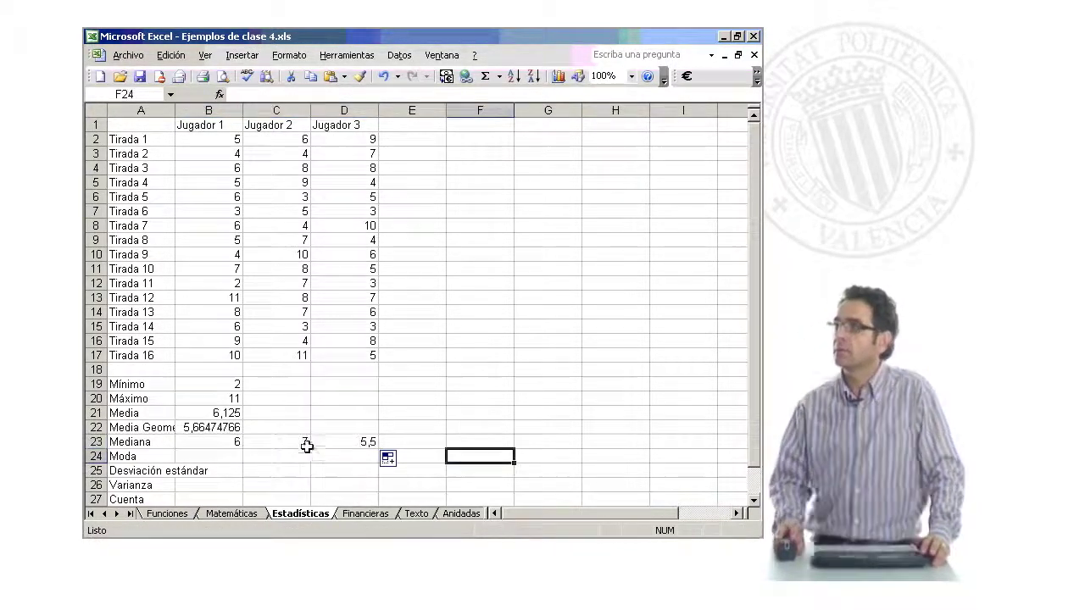
{"action": "left_click", "coordinate": [303, 444]}
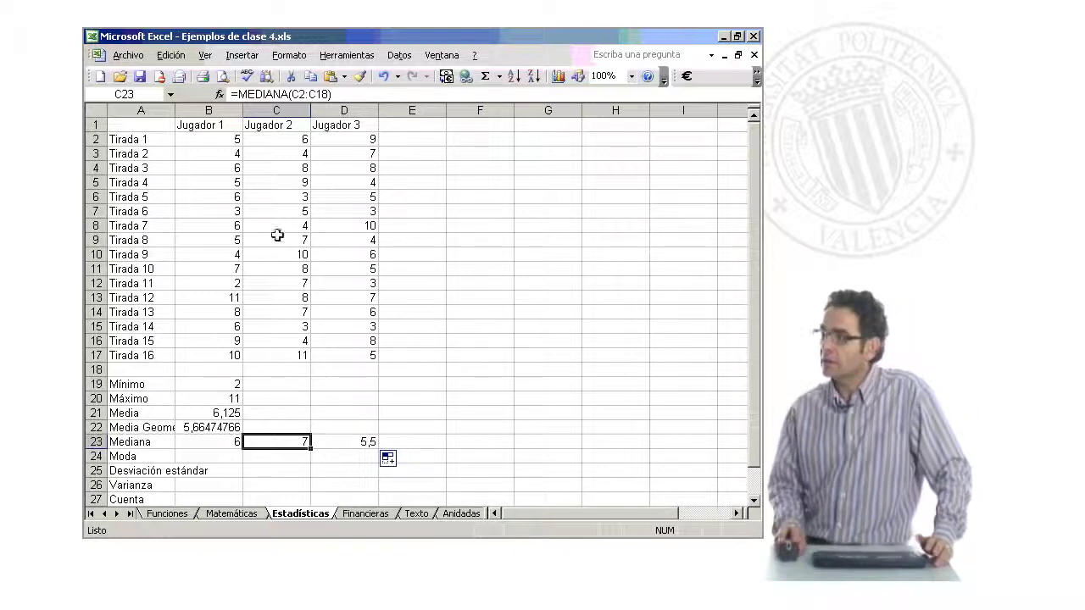
{"action": "left_click", "coordinate": [351, 441]}
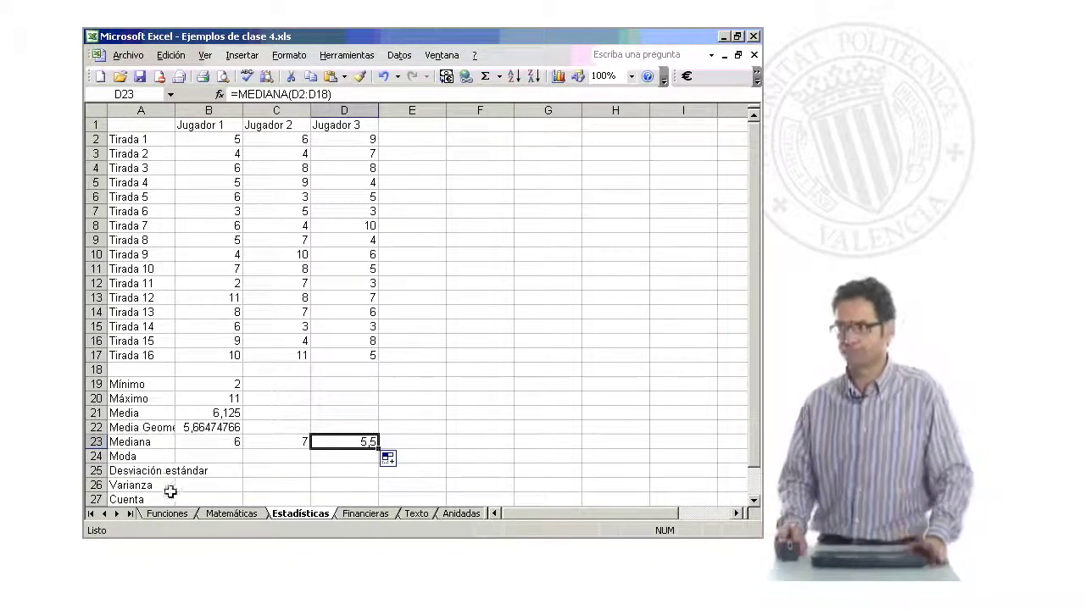
{"action": "left_click", "coordinate": [204, 457]}
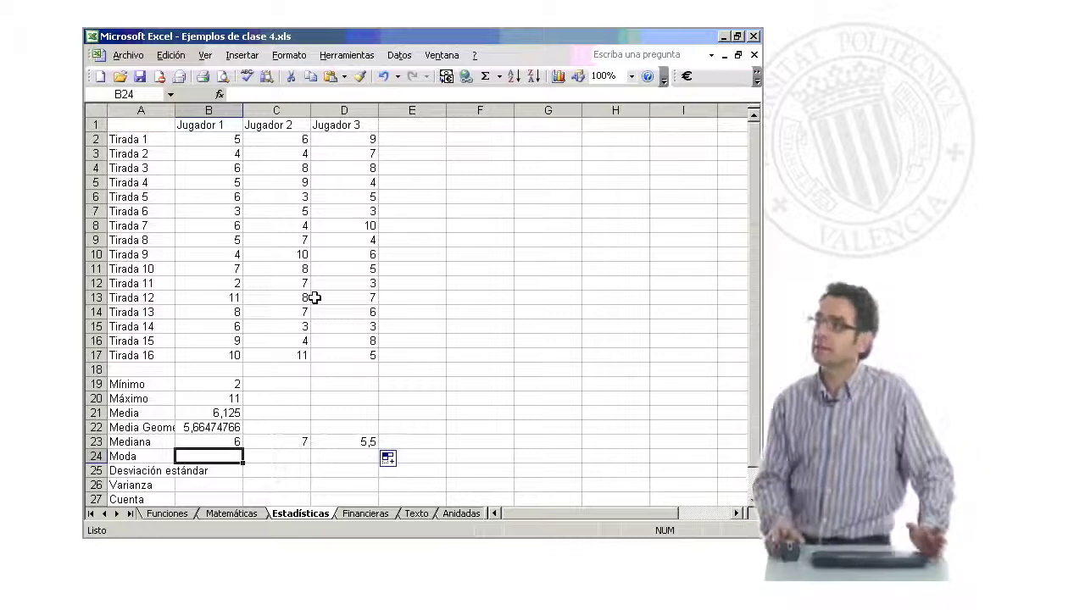
Enter =MODA(B2:D17) in the Moda cell B24, giving 5.
{"action": "left_click", "coordinate": [220, 94]}
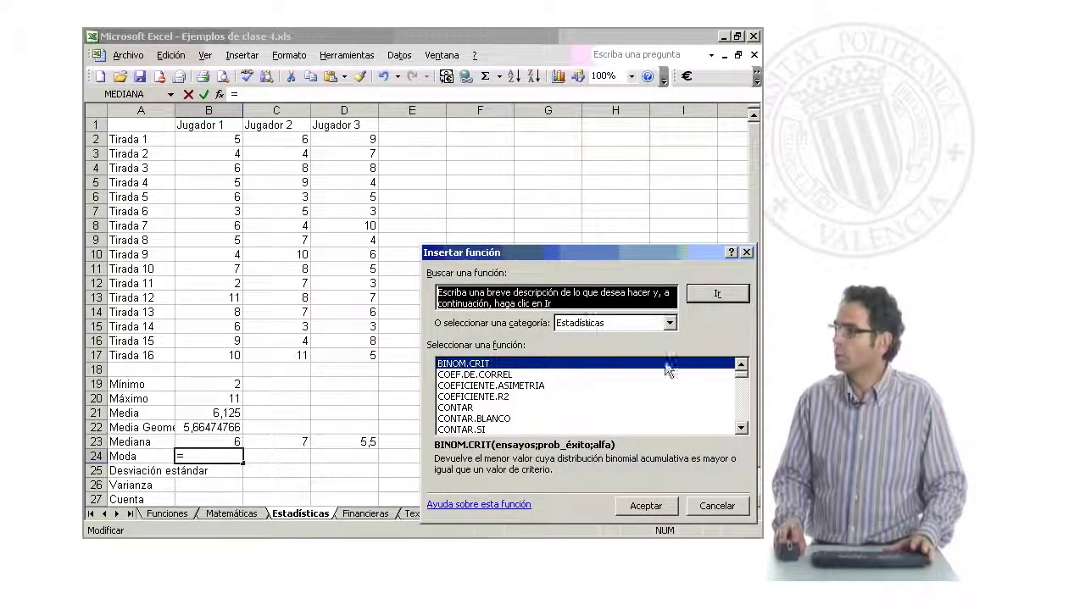
{"action": "left_click_drag", "start_coordinate": [739, 378], "coordinate": [741, 411]}
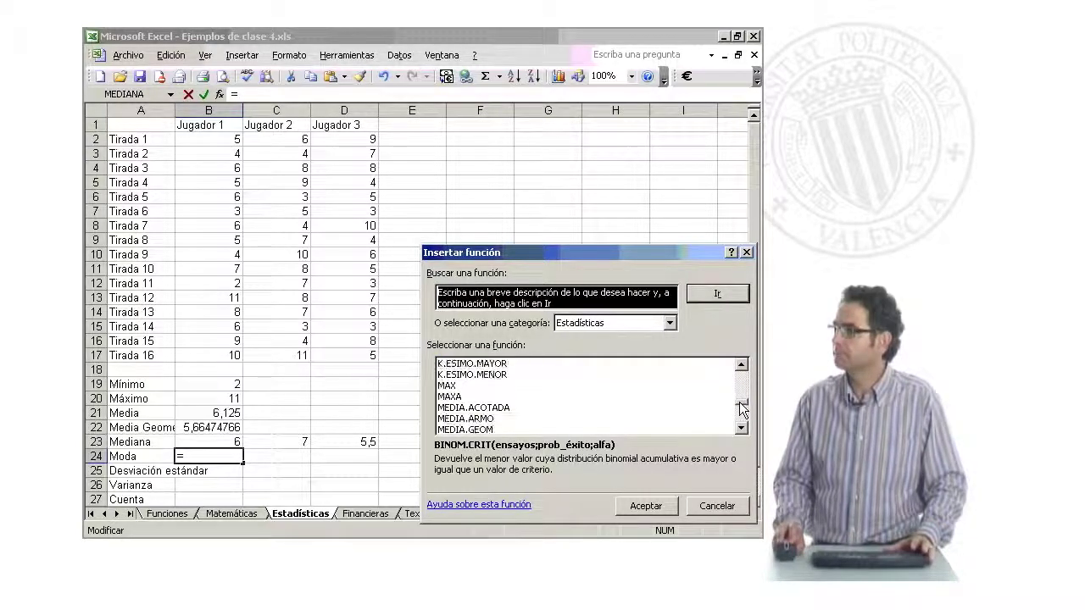
{"action": "left_click", "coordinate": [740, 429]}
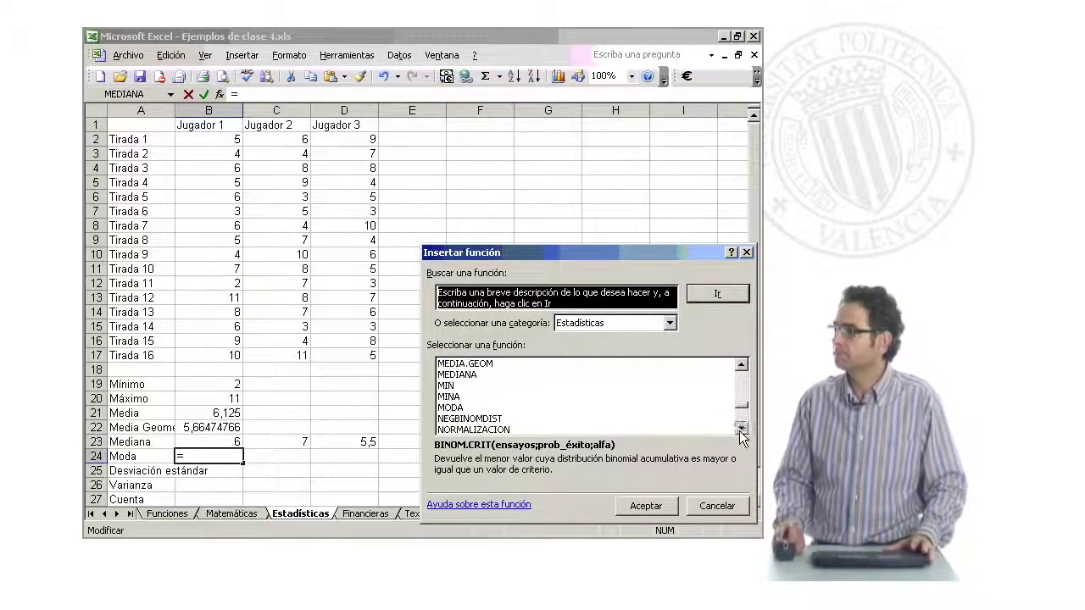
{"action": "left_click", "coordinate": [472, 409]}
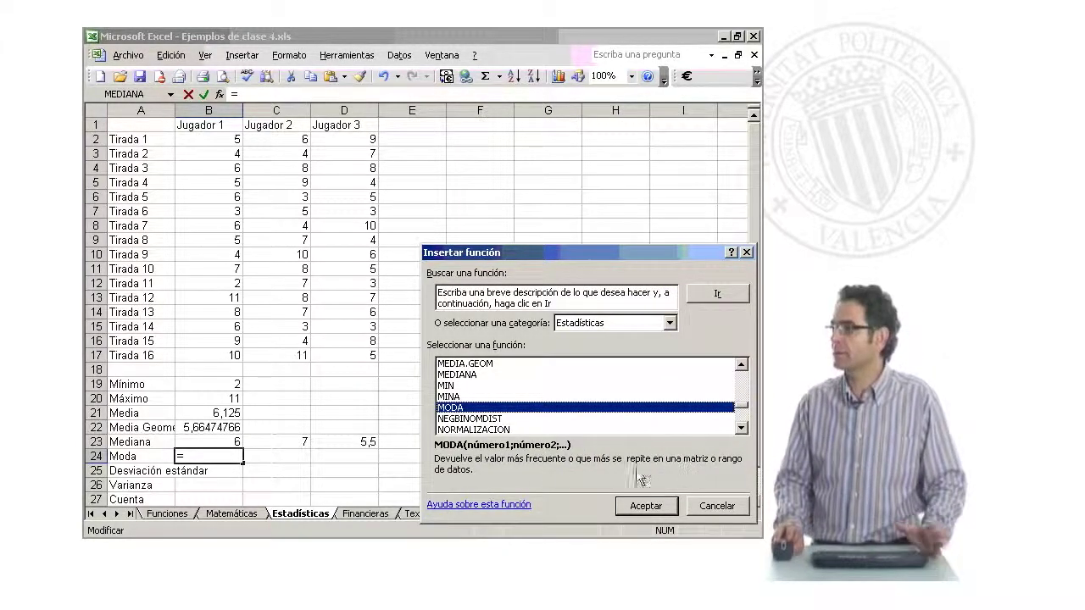
{"action": "left_click", "coordinate": [644, 505]}
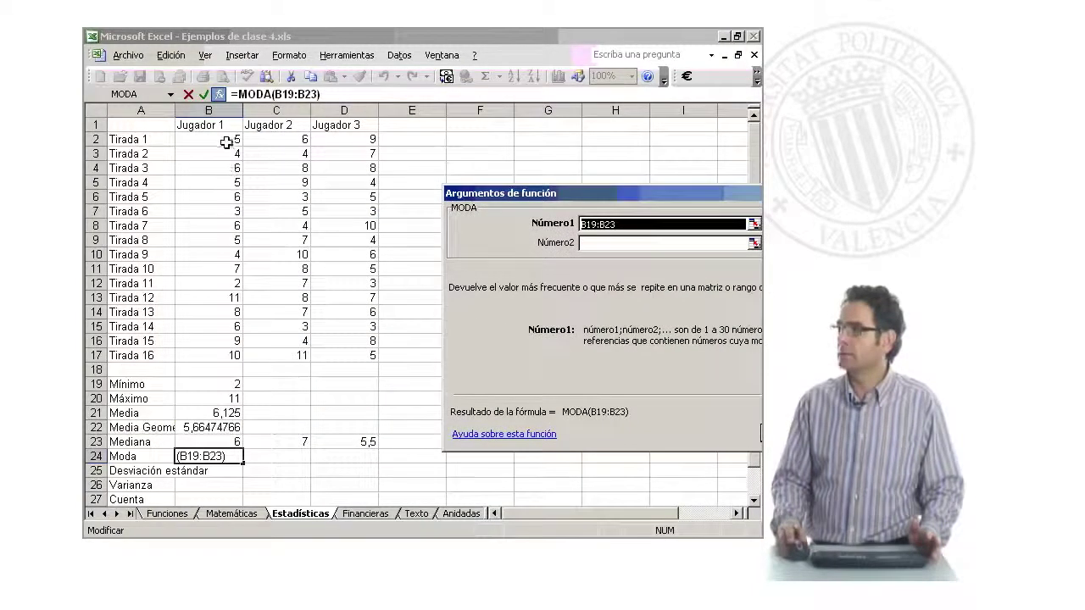
{"action": "left_click_drag", "start_coordinate": [226, 143], "coordinate": [371, 354]}
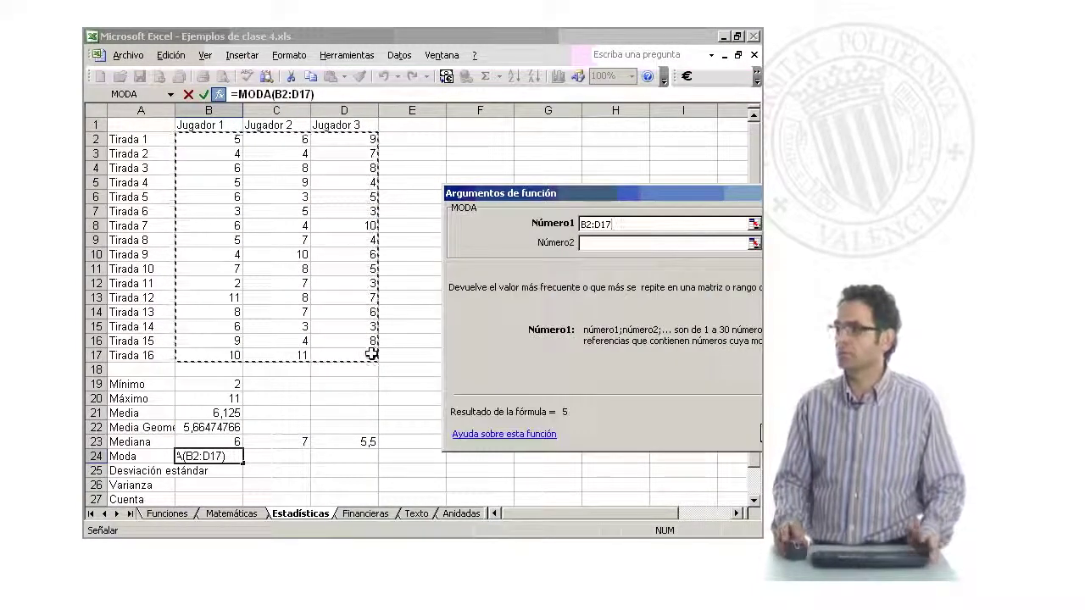
{"action": "key", "text": "Return"}
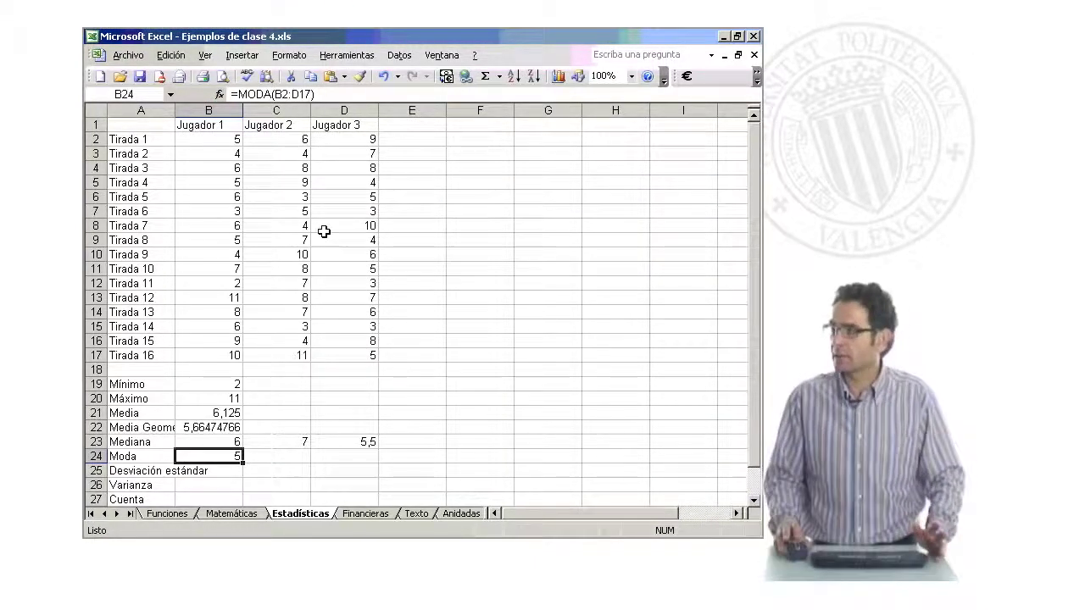
{"action": "scroll", "coordinate": [315, 286], "scroll_direction": "down", "scroll_amount": 1}
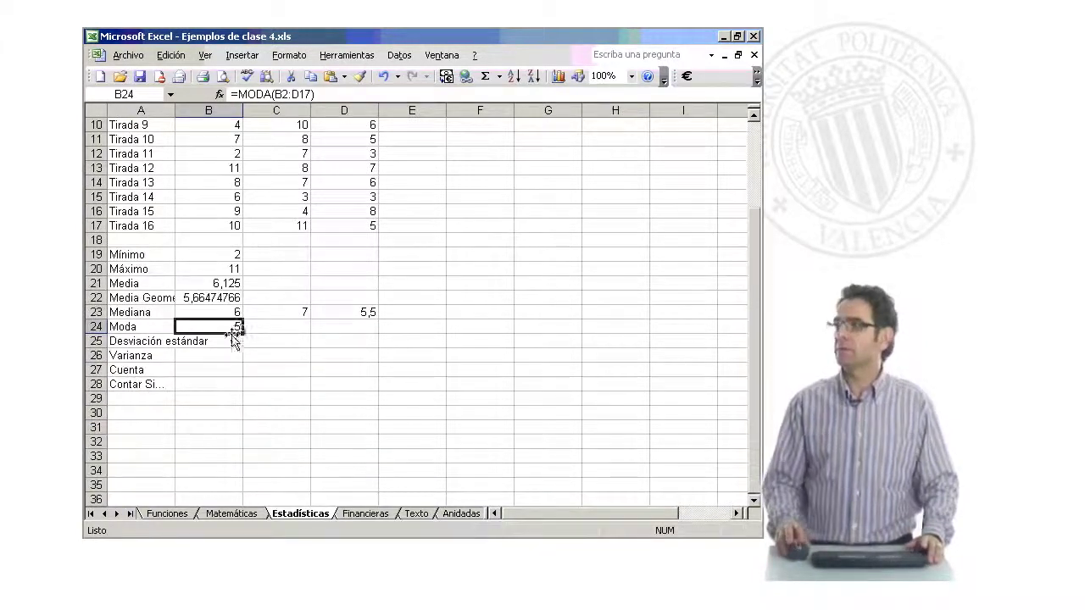
{"action": "left_click", "coordinate": [231, 341]}
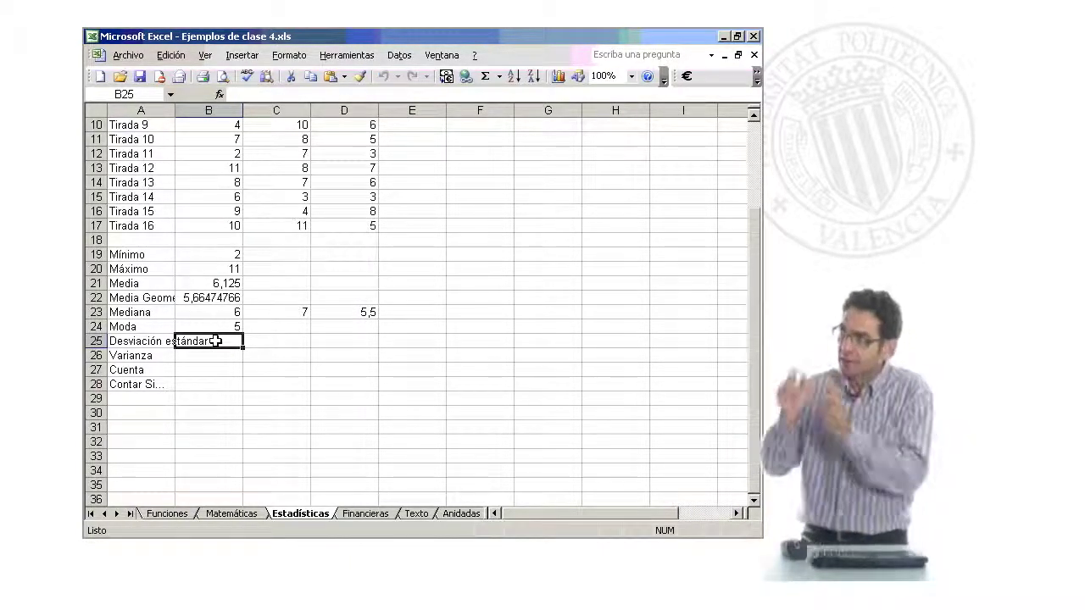
{"action": "left_click", "coordinate": [216, 284]}
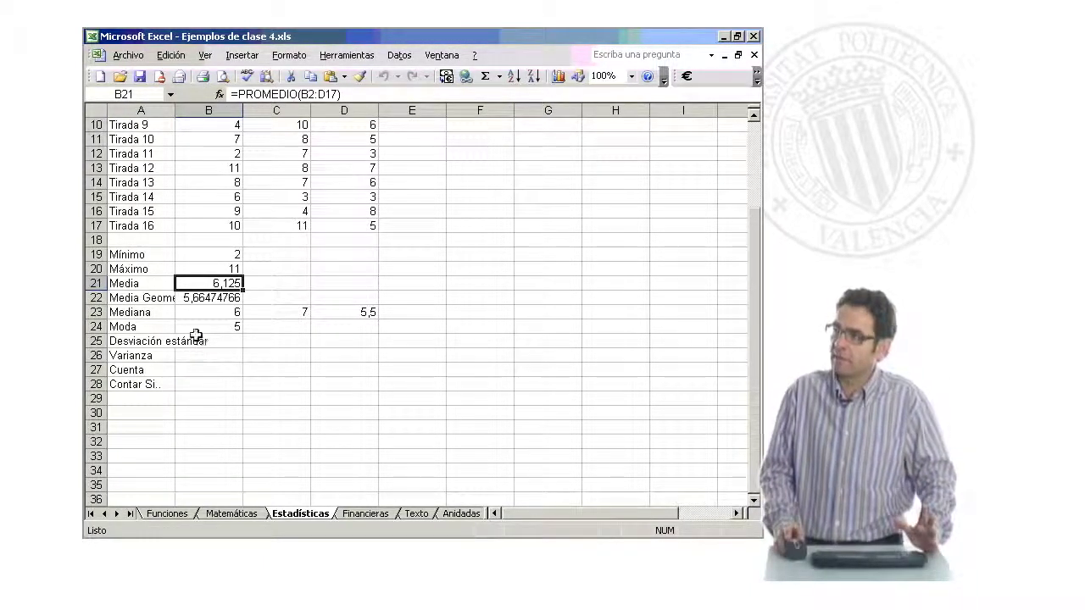
{"action": "left_click", "coordinate": [211, 340]}
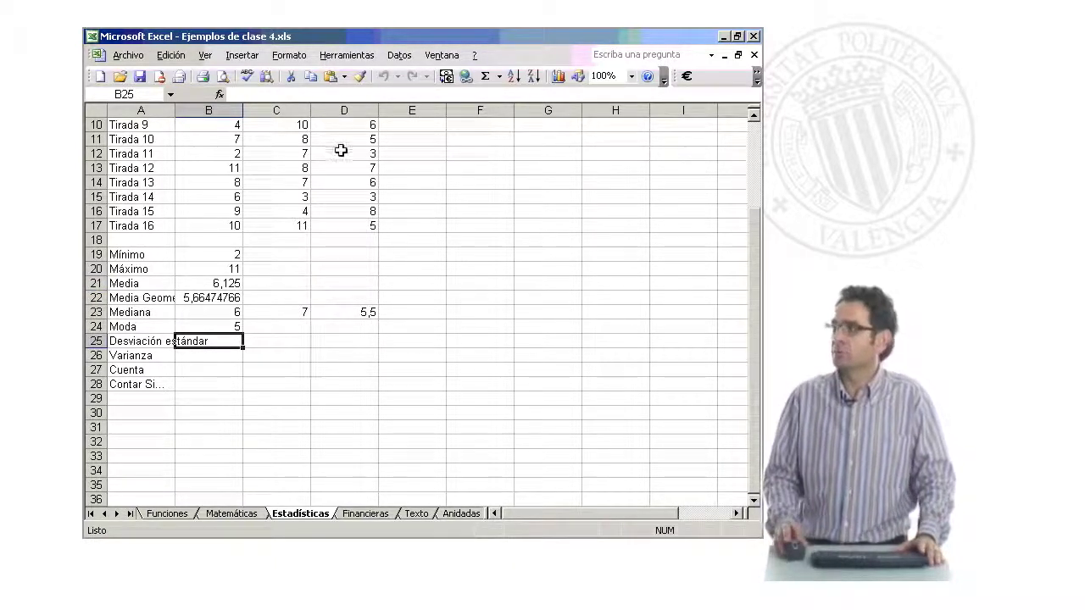
Bring up the function picker for B25 and select DESVEST among the Estadísticas functions.
{"action": "left_click", "coordinate": [220, 94]}
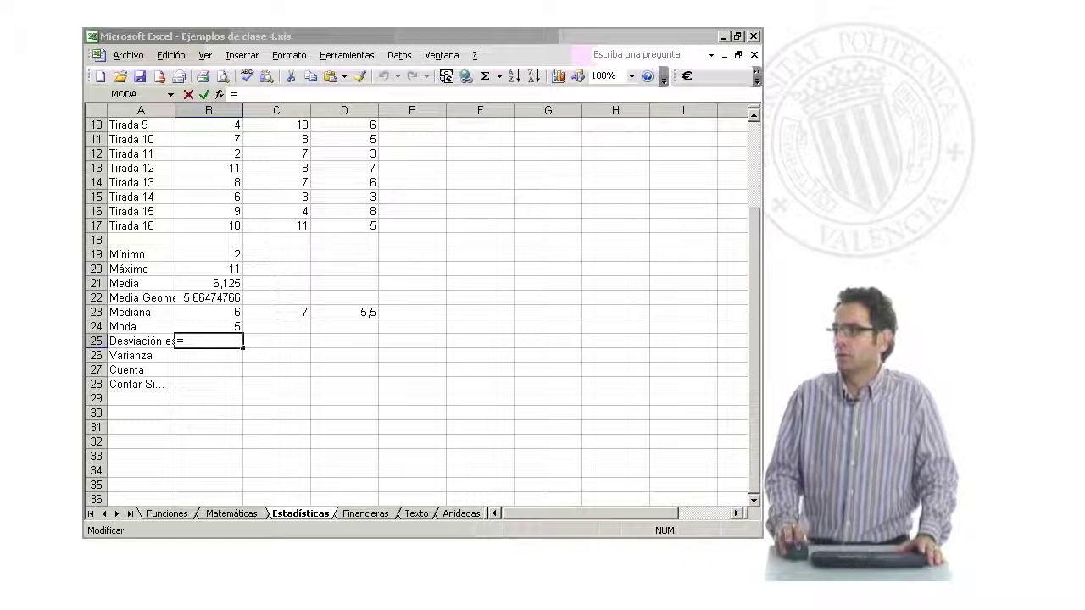
{"action": "left_click_drag", "start_coordinate": [656, 202], "coordinate": [632, 200]}
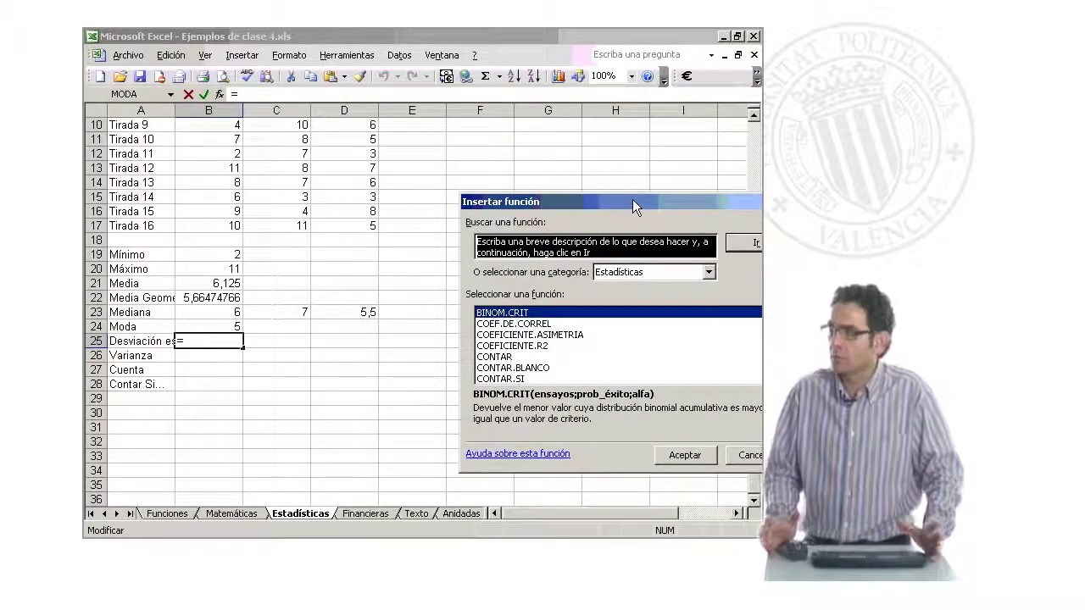
{"action": "mouse_move", "coordinate": [632, 201]}
{"action": "left_mouse_down"}
{"action": "mouse_move", "coordinate": [603, 199]}
{"action": "mouse_move", "coordinate": [561, 163]}
{"action": "left_mouse_up"}
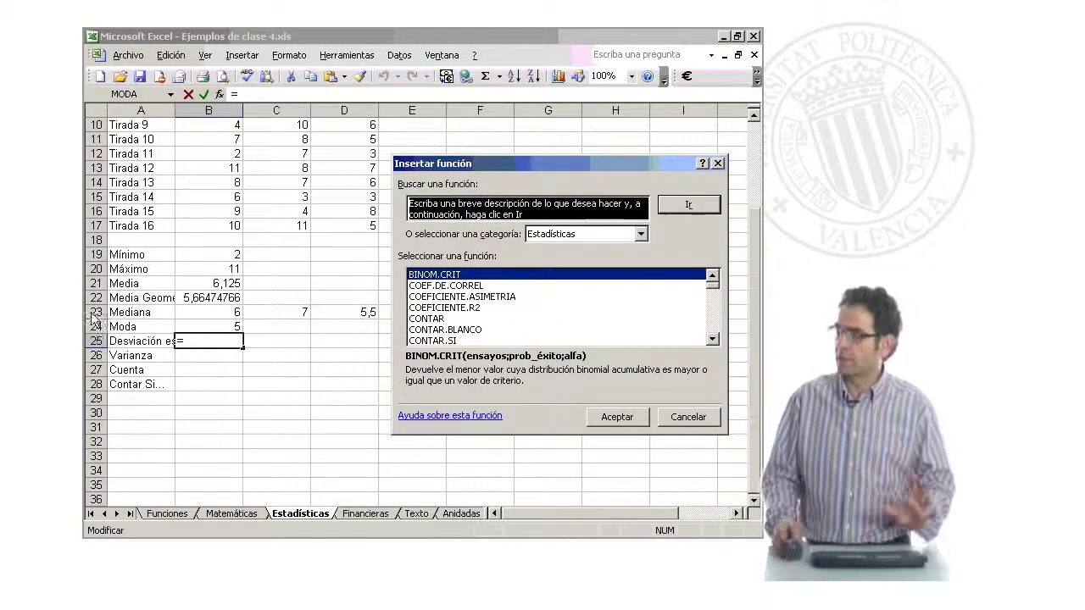
{"action": "left_click_drag", "start_coordinate": [619, 172], "coordinate": [612, 162]}
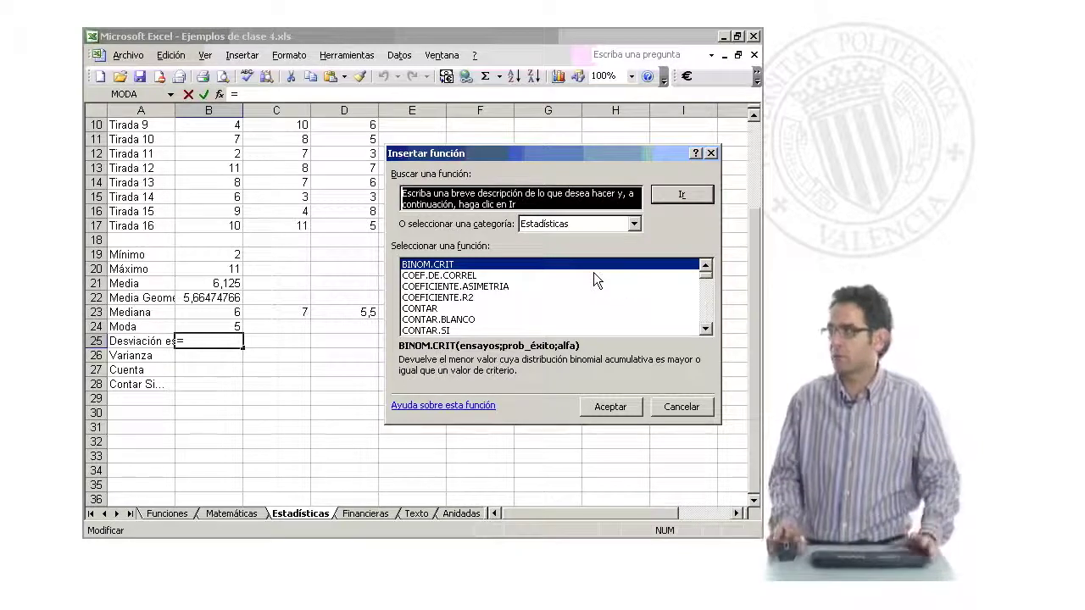
{"action": "left_click", "coordinate": [709, 320]}
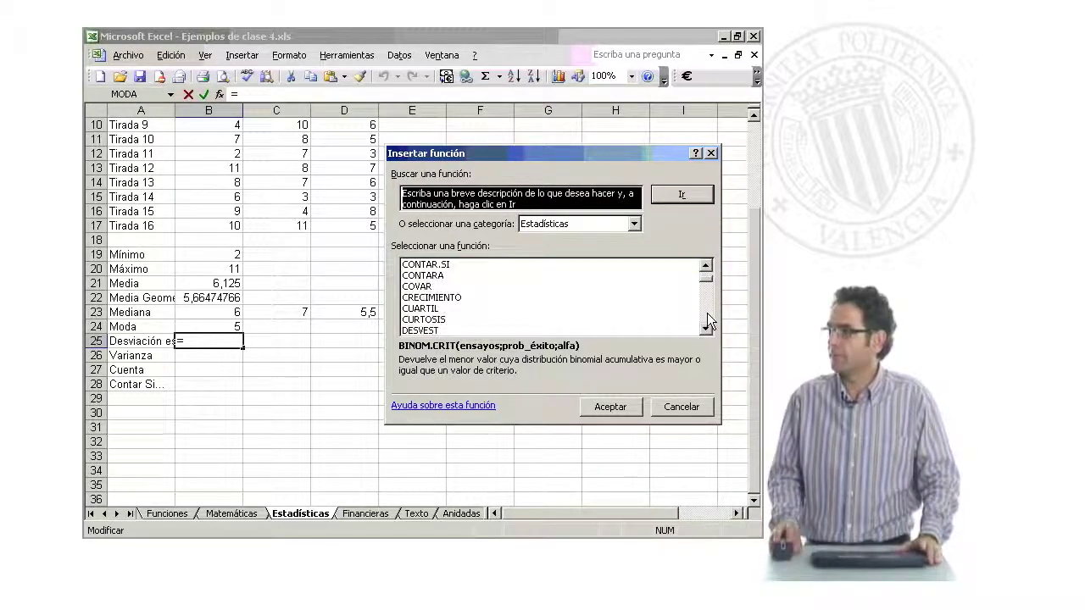
{"action": "left_click", "coordinate": [709, 320]}
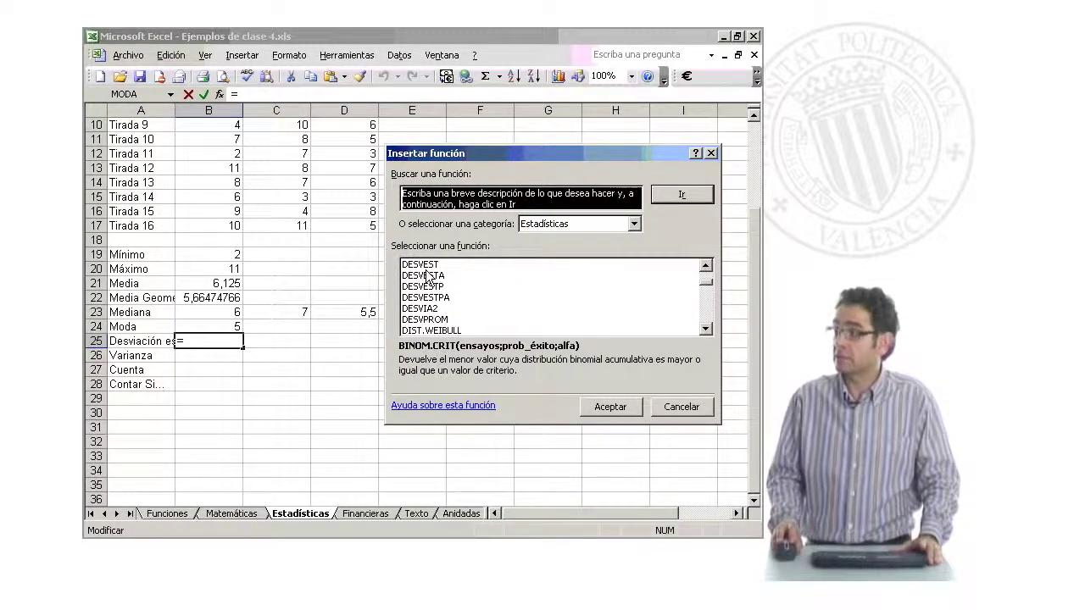
{"action": "left_click", "coordinate": [423, 267]}
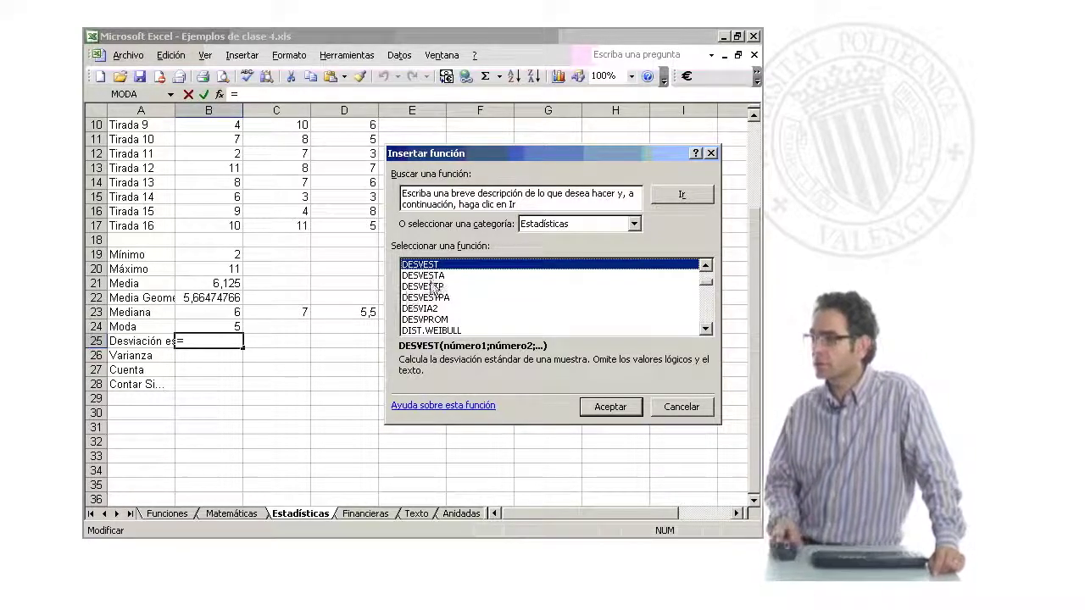
Compare DESVEST with DESVESTA, DESVESTP and DESVESTPA, then reselect DESVEST.
{"action": "left_click", "coordinate": [435, 276]}
{"action": "left_click", "coordinate": [439, 264]}
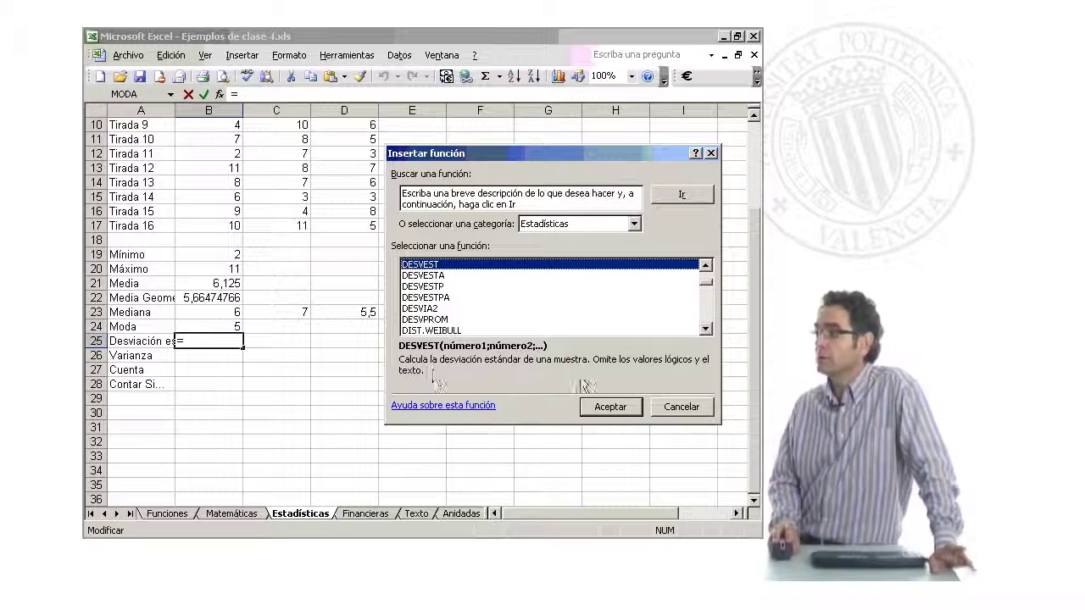
{"action": "left_click", "coordinate": [422, 276]}
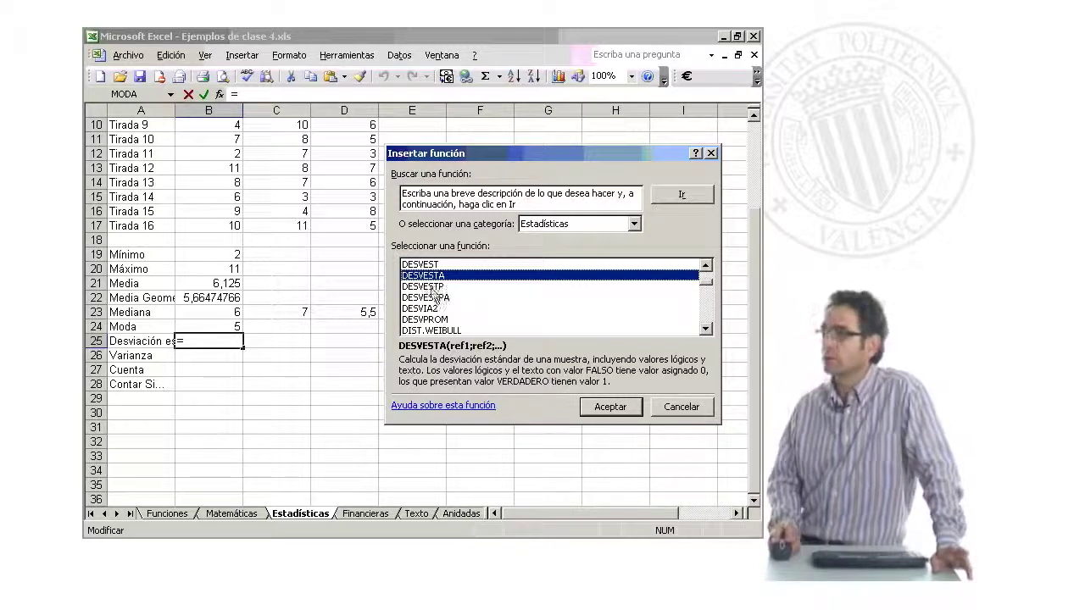
{"action": "left_click", "coordinate": [432, 288]}
{"action": "left_click", "coordinate": [437, 298]}
{"action": "left_click", "coordinate": [434, 264]}
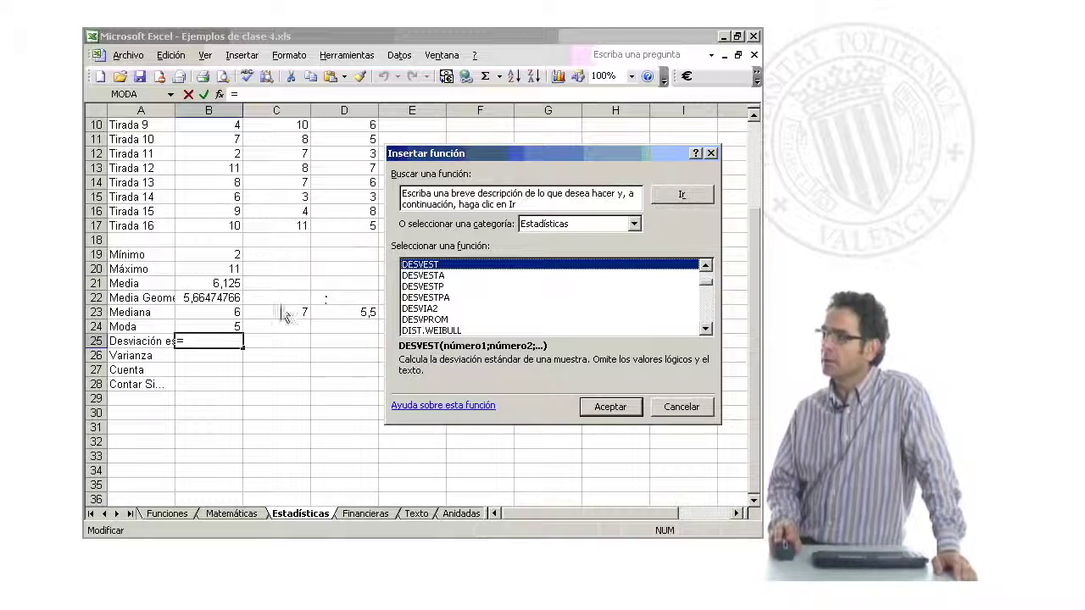
Enter =DESVEST(B2:B17) in B25 for Jugador 1's standard deviation, giving 2,46221445.
{"action": "left_click", "coordinate": [608, 410]}
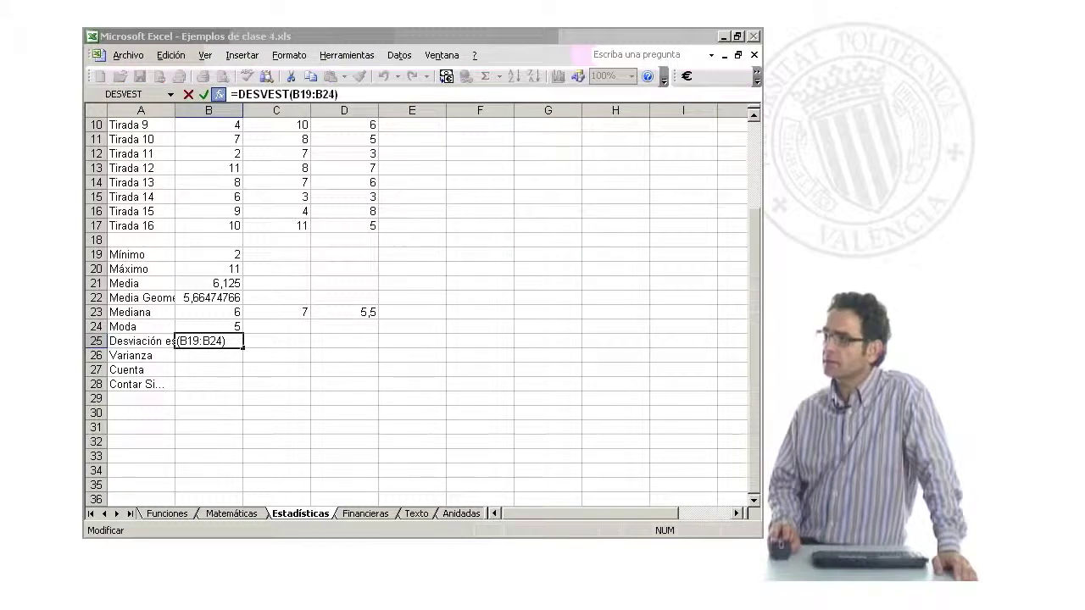
{"action": "left_click_drag", "start_coordinate": [602, 177], "coordinate": [655, 194]}
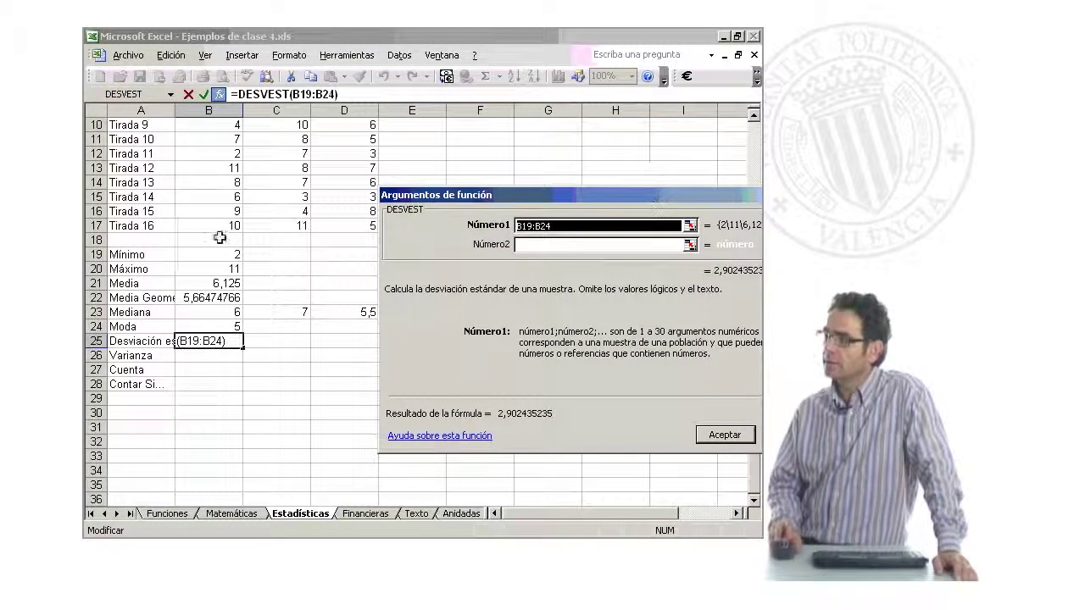
{"action": "left_click_drag", "start_coordinate": [224, 227], "coordinate": [204, 144]}
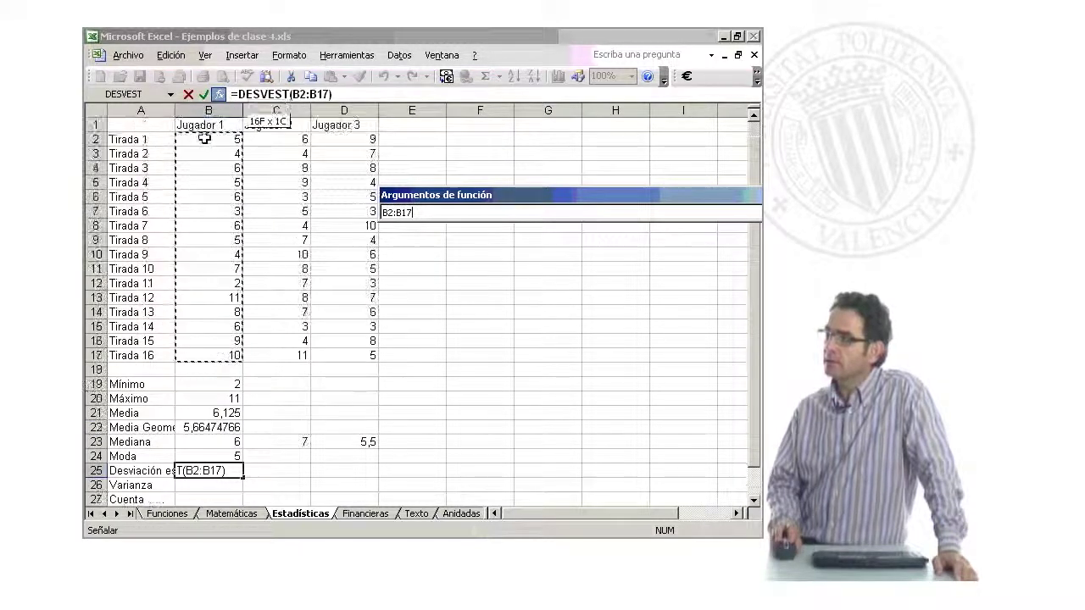
{"action": "left_click_drag", "start_coordinate": [203, 144], "coordinate": [204, 141]}
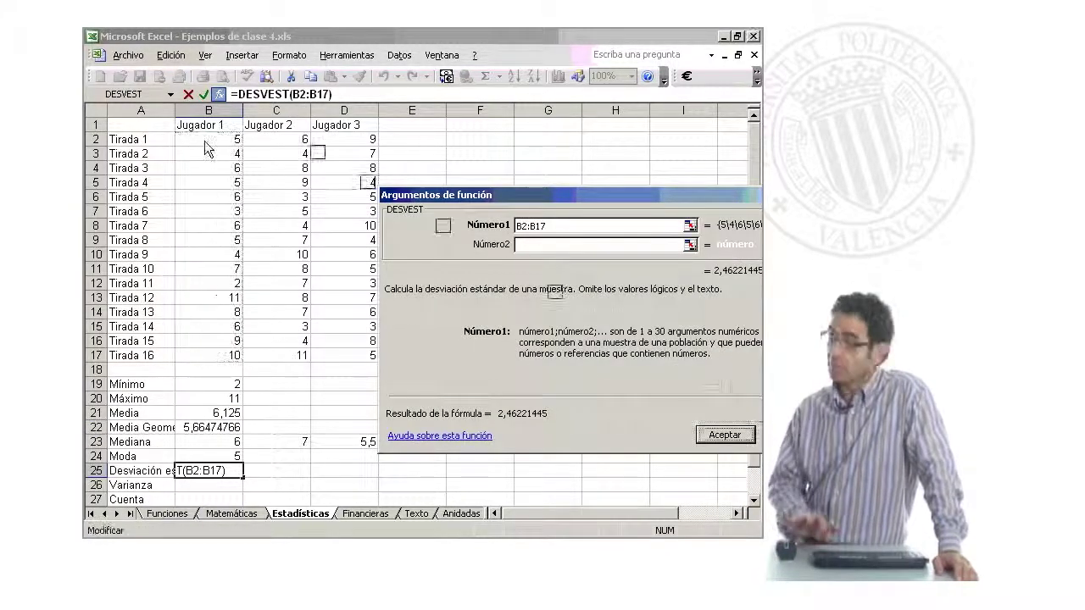
{"action": "key", "text": "Return"}
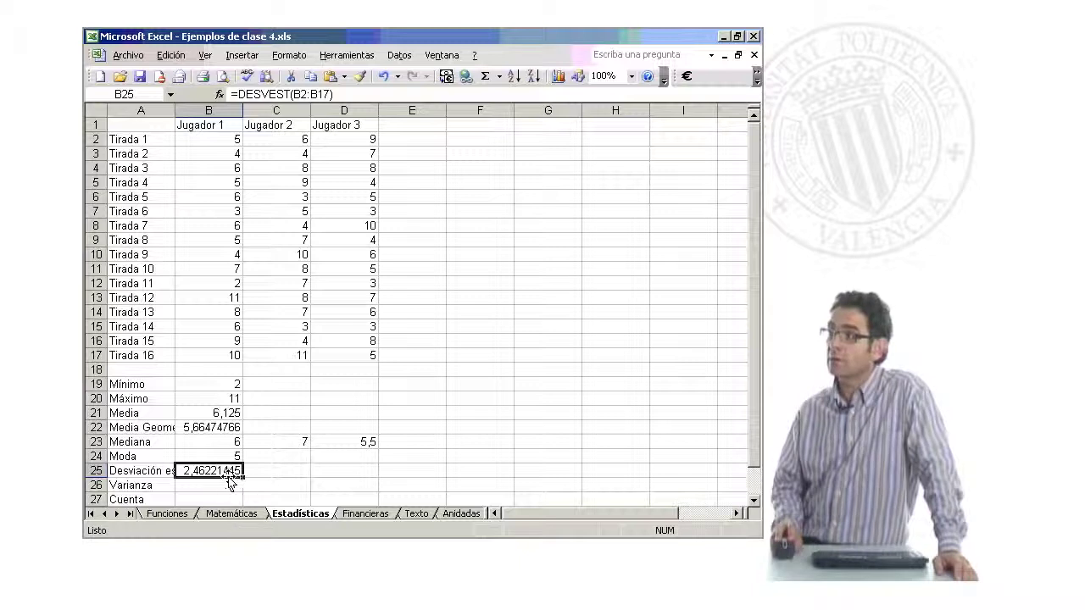
Fill the DESVEST formula across to D25, giving 2,47655675 and 2,1975365.
{"action": "left_click_drag", "start_coordinate": [244, 480], "coordinate": [373, 480]}
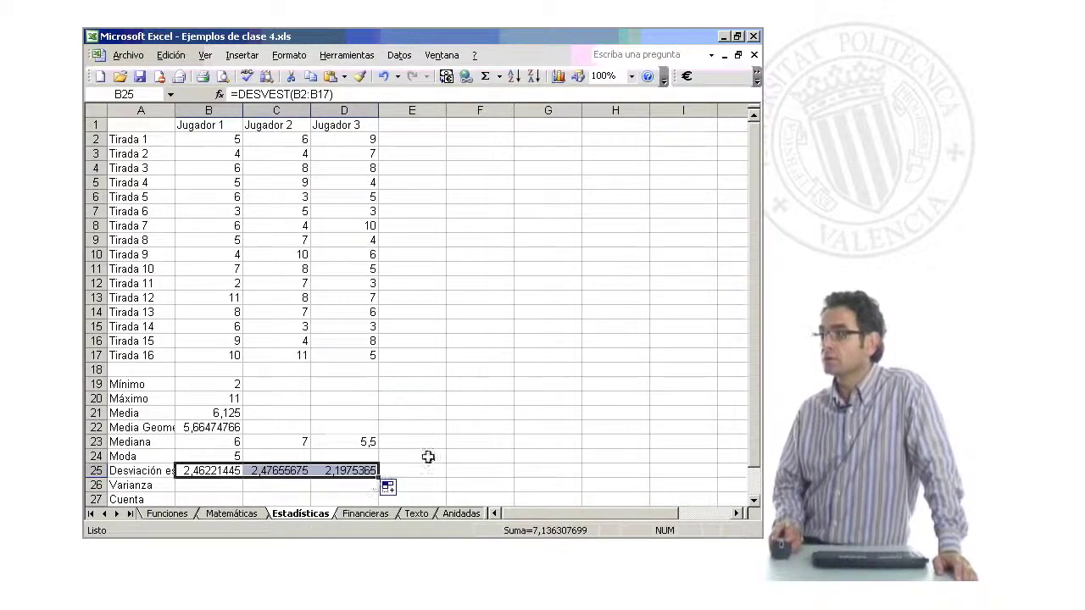
{"action": "left_click", "coordinate": [480, 441]}
{"action": "left_click", "coordinate": [288, 472]}
{"action": "left_click", "coordinate": [351, 470]}
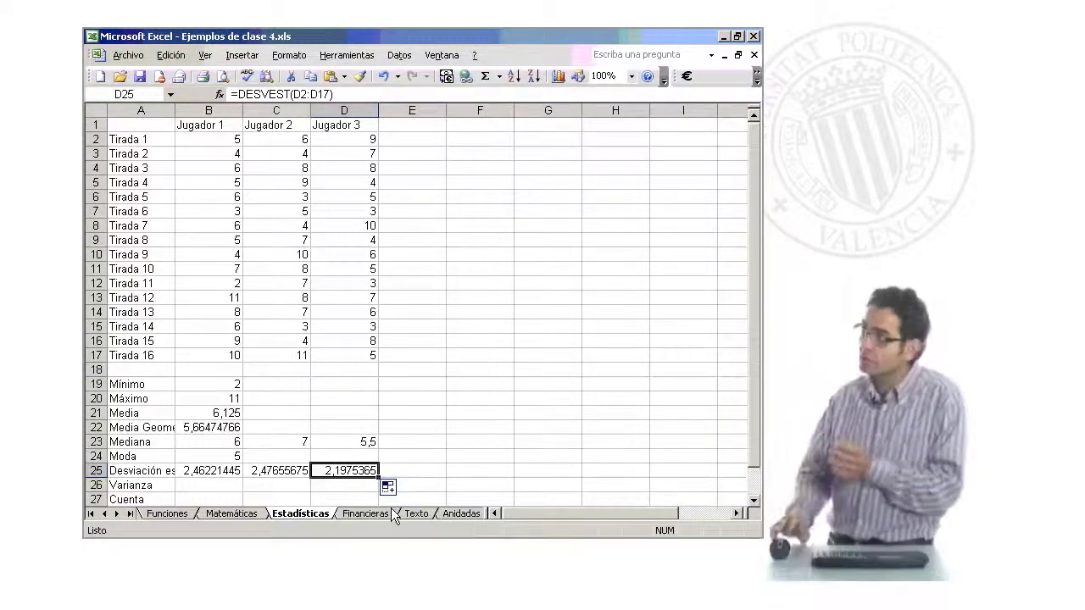
{"action": "left_click_drag", "start_coordinate": [340, 355], "coordinate": [339, 155]}
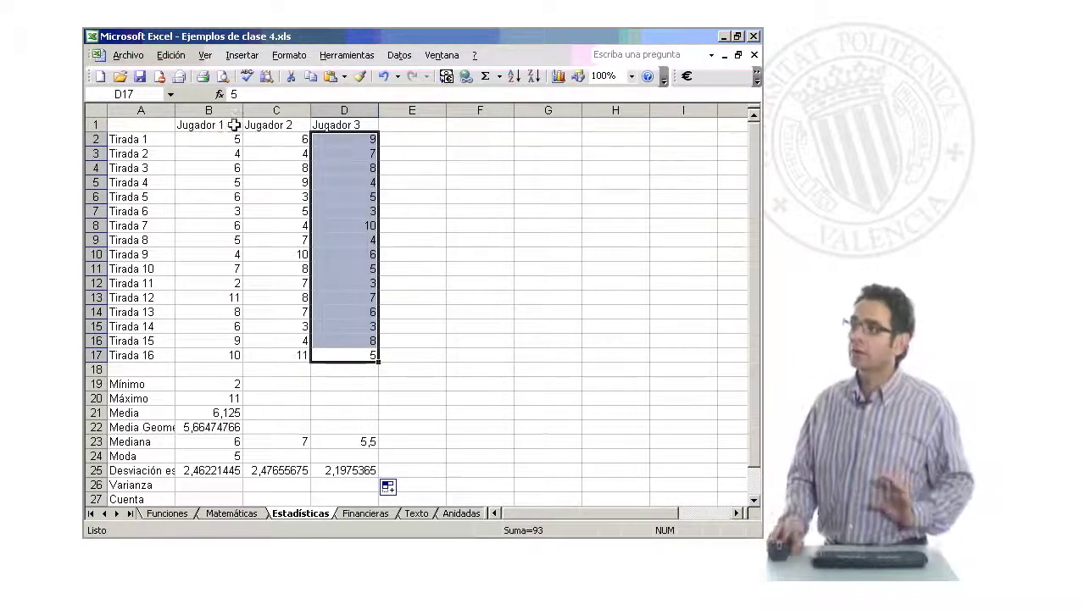
{"action": "left_click", "coordinate": [268, 472]}
{"action": "left_click", "coordinate": [208, 475]}
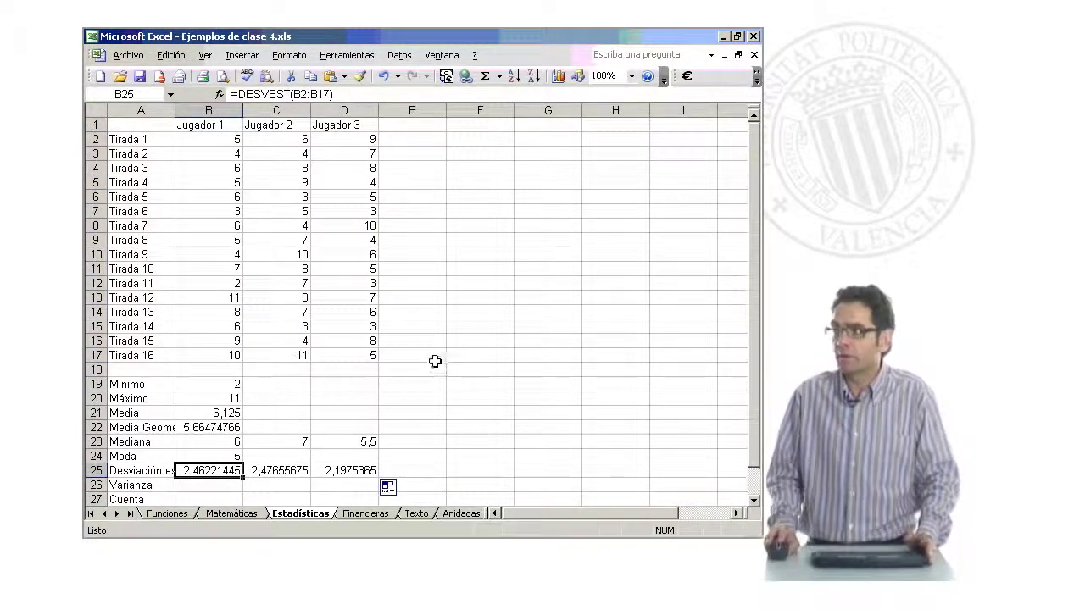
{"action": "scroll", "coordinate": [435, 361], "scroll_direction": "down", "scroll_amount": 1}
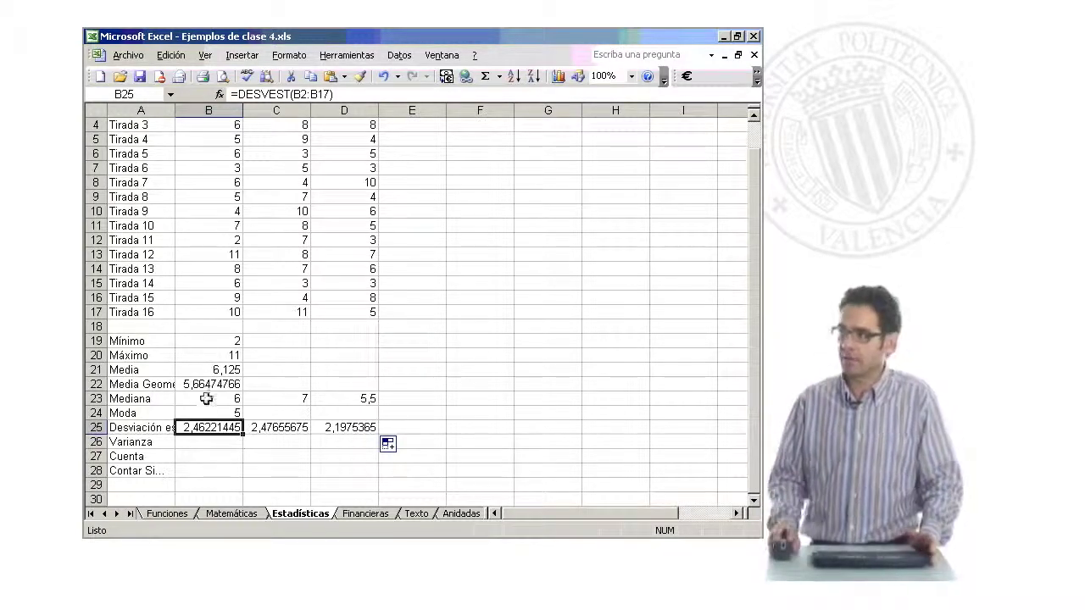
{"action": "left_click", "coordinate": [223, 443]}
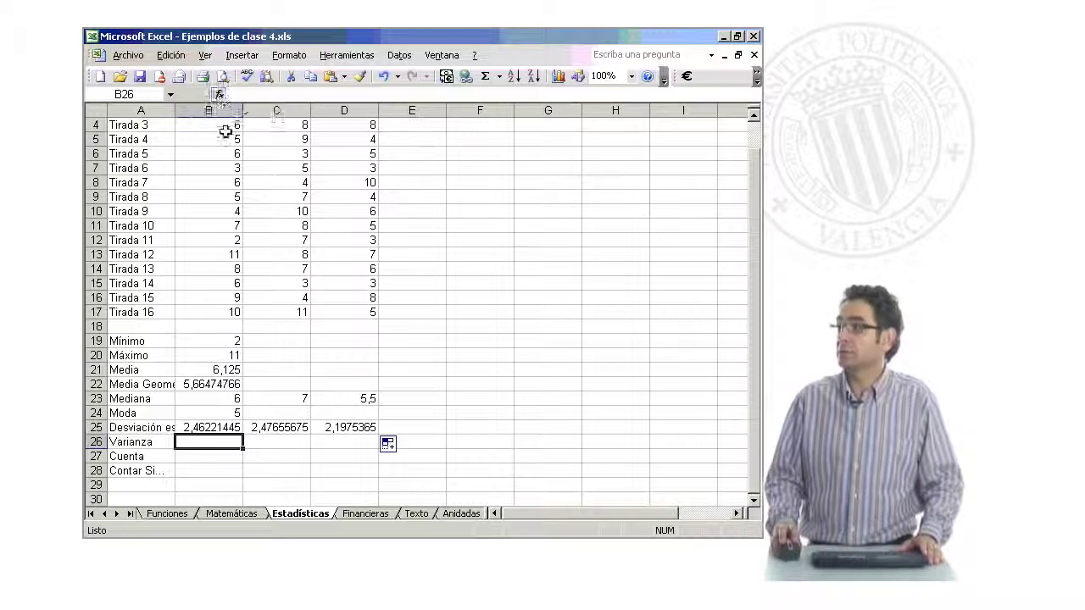
Choose VAR from the statistical functions for the Varianza cell B26.
{"action": "left_click", "coordinate": [219, 98]}
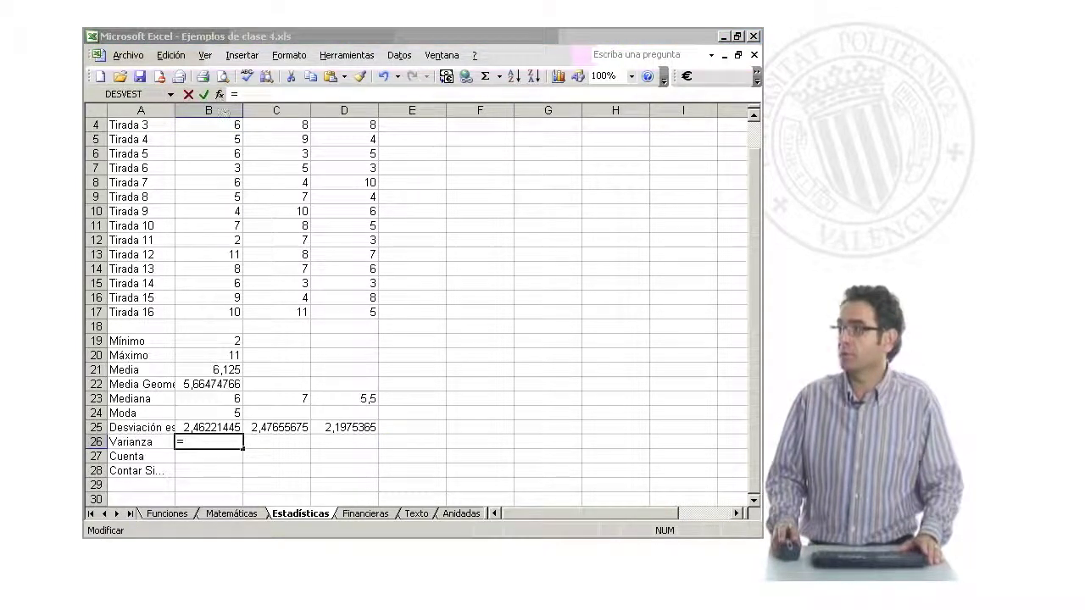
{"action": "left_click_drag", "start_coordinate": [348, 208], "coordinate": [638, 195]}
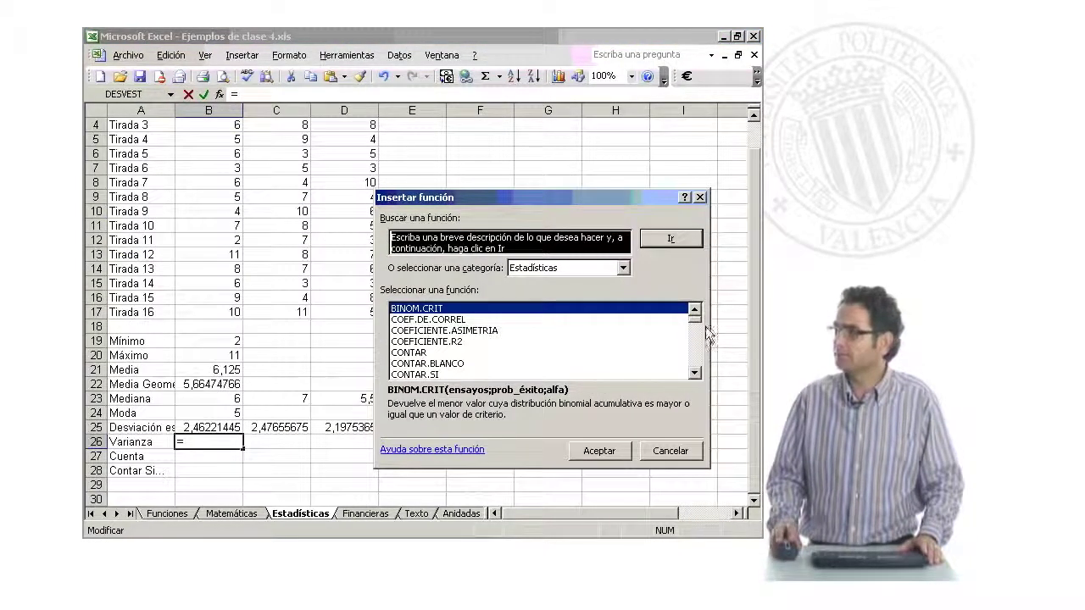
{"action": "left_click", "coordinate": [698, 354]}
{"action": "left_click", "coordinate": [697, 355]}
{"action": "left_click", "coordinate": [700, 356]}
{"action": "left_click", "coordinate": [702, 357]}
{"action": "left_click", "coordinate": [700, 358]}
{"action": "left_click", "coordinate": [699, 366]}
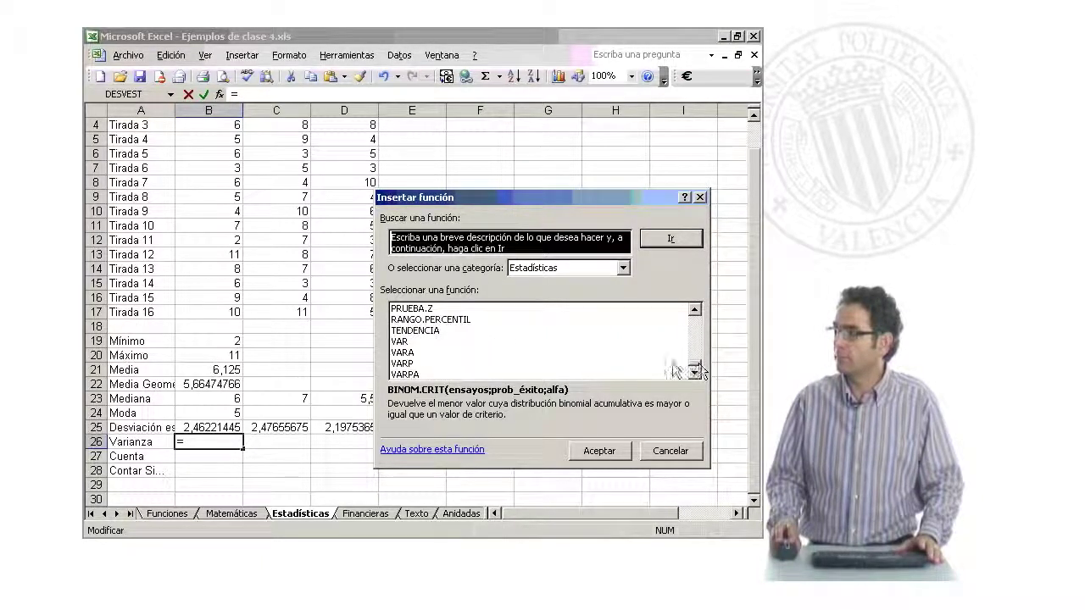
{"action": "left_click", "coordinate": [451, 341]}
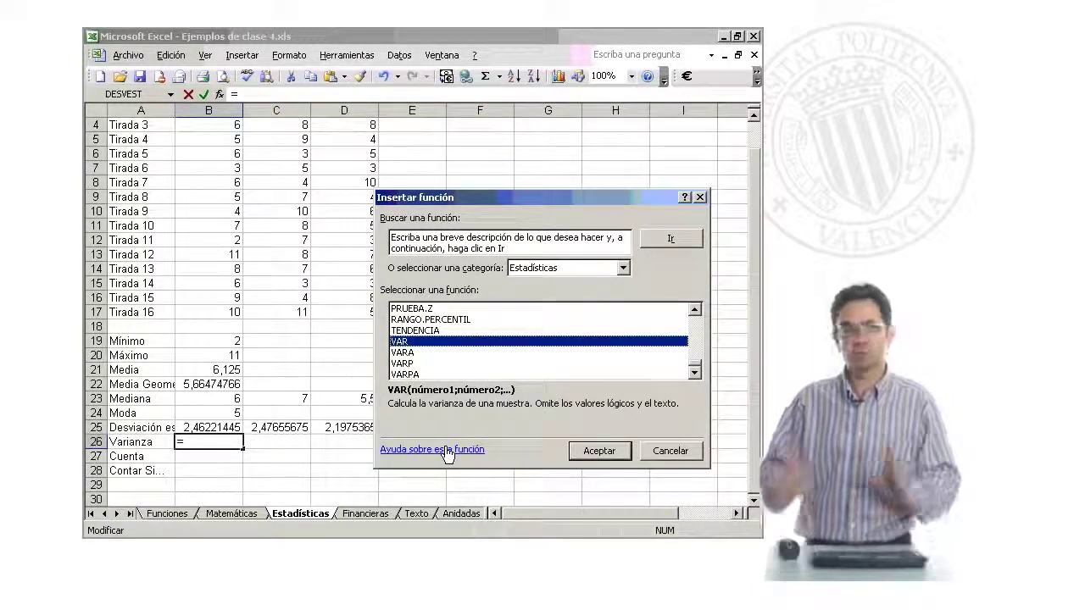
Calculate the variance over B4:D17, previewing 5,849593496.
{"action": "left_click", "coordinate": [598, 451]}
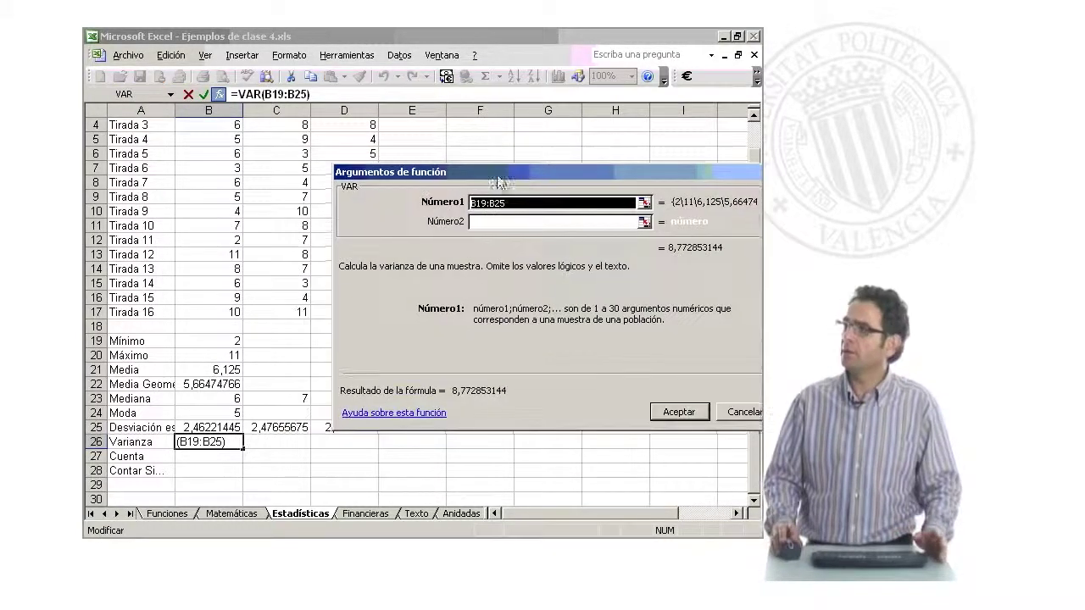
{"action": "left_click_drag", "start_coordinate": [236, 126], "coordinate": [359, 316]}
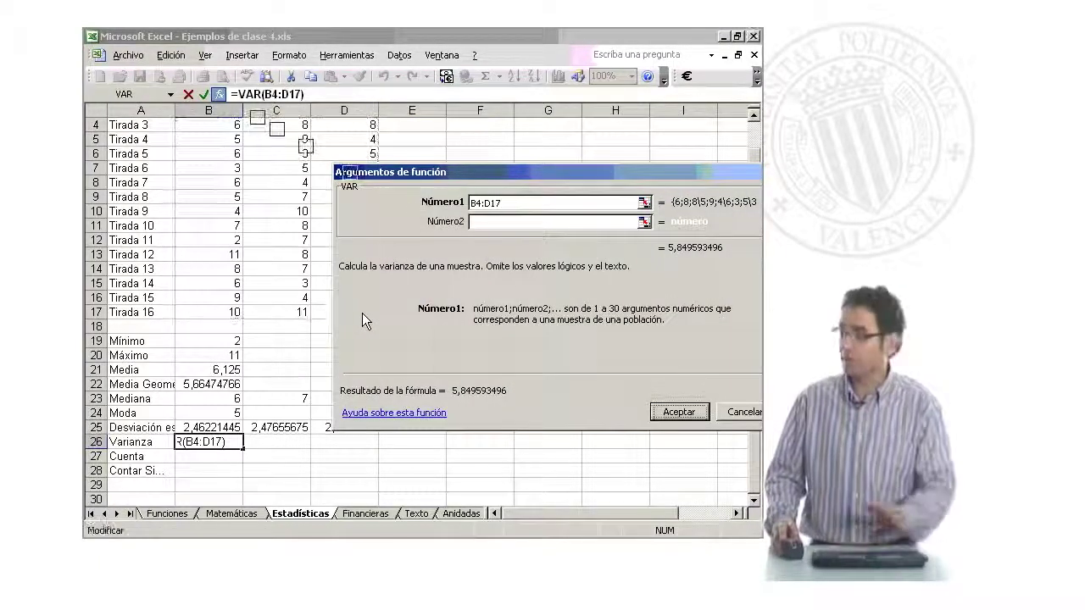
{"action": "key", "text": "Return"}
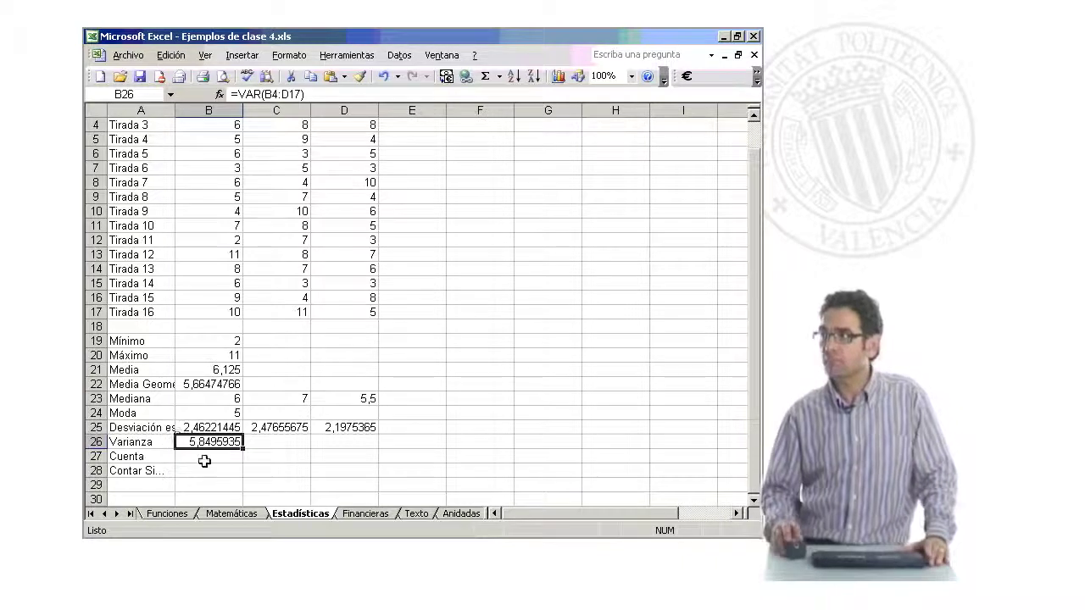
Check the Cuenta label in A27 and select cell B27 for the count.
{"action": "left_click", "coordinate": [180, 457]}
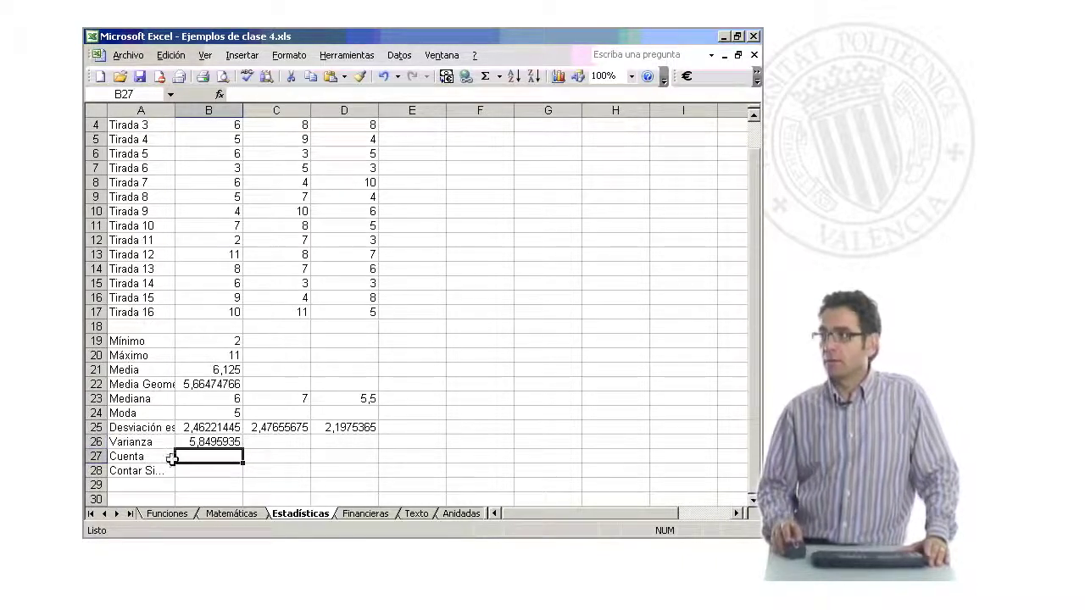
{"action": "left_click", "coordinate": [155, 458]}
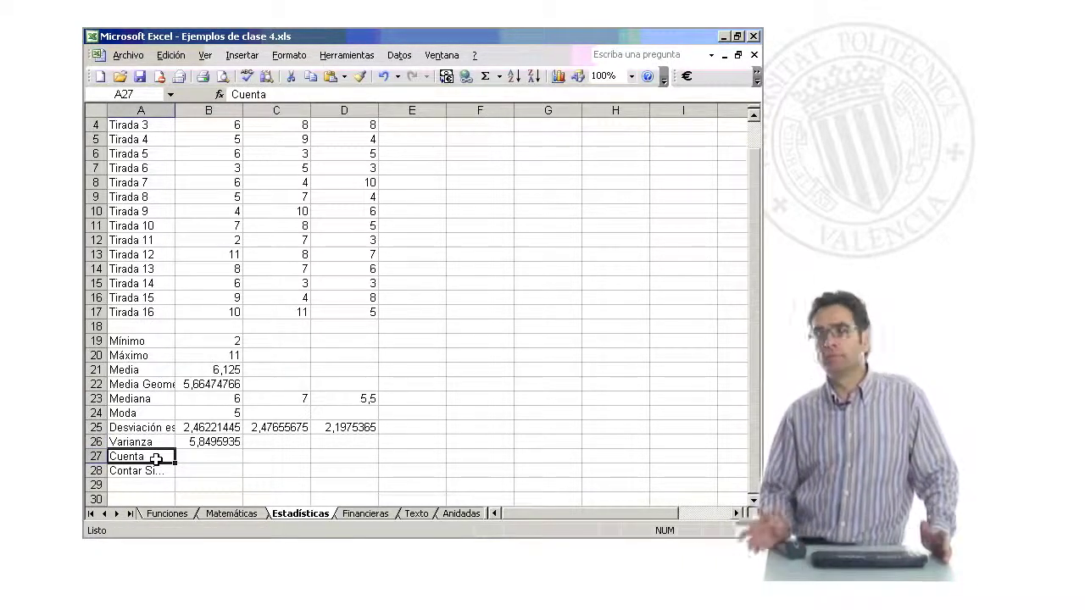
{"action": "scroll", "coordinate": [170, 437], "scroll_direction": "up", "scroll_amount": 1}
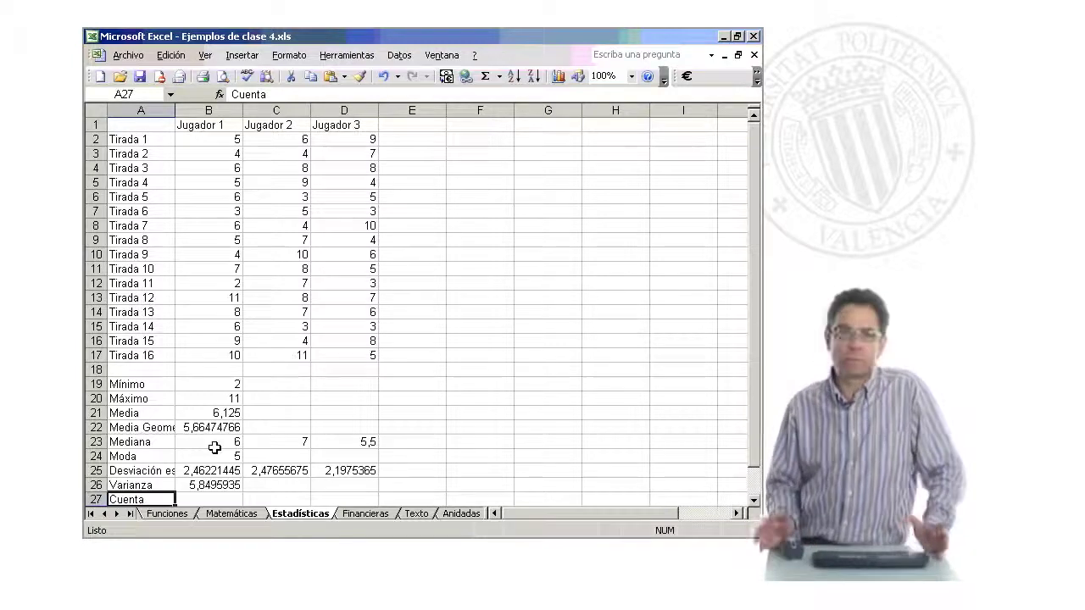
{"action": "scroll", "coordinate": [268, 404], "scroll_direction": "down", "scroll_amount": 2}
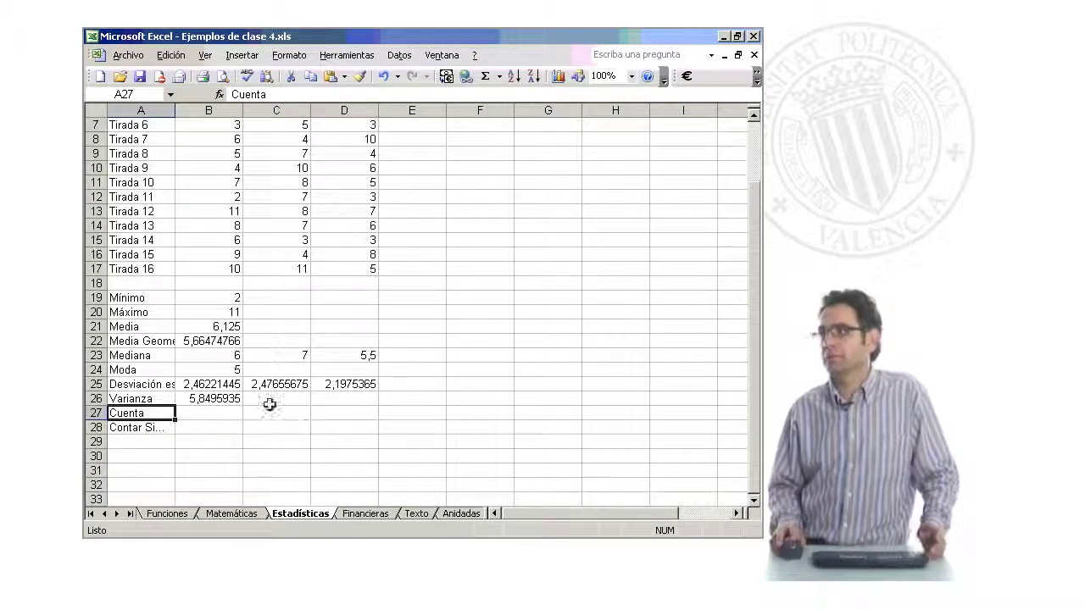
{"action": "left_click", "coordinate": [229, 416]}
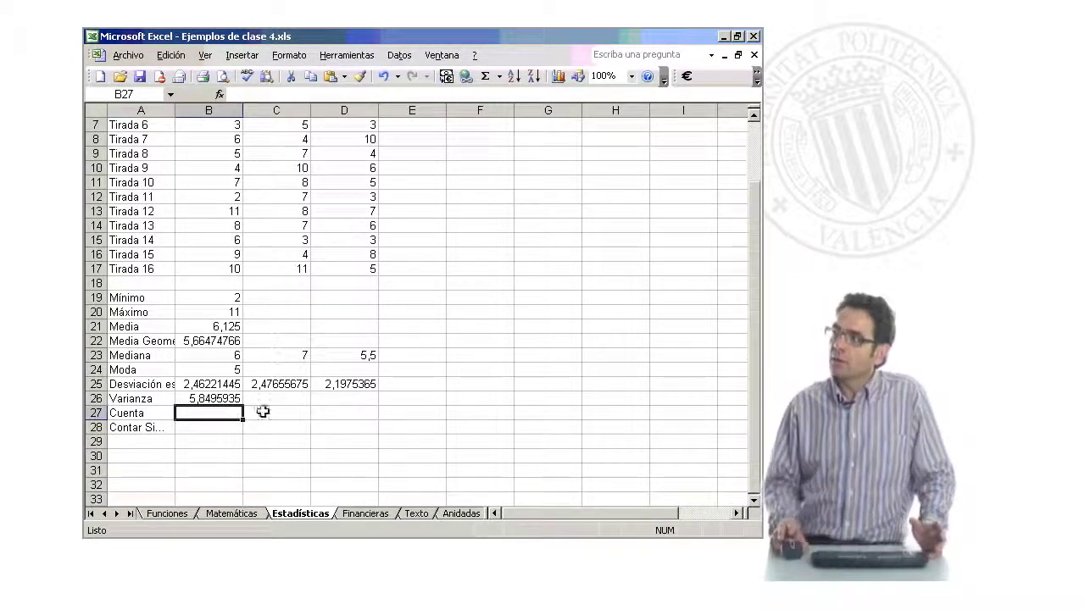
Enter =CONTAR(B2:D17) in B27, counting 48 rolls across all three players.
{"action": "type", "text": "="}
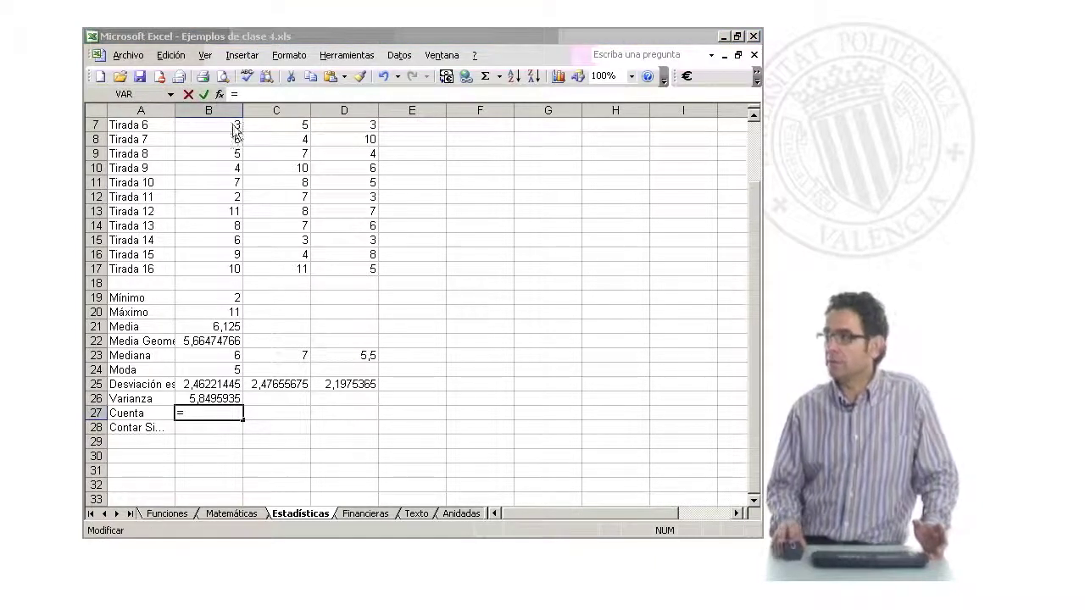
{"action": "key", "text": "shift+F3"}
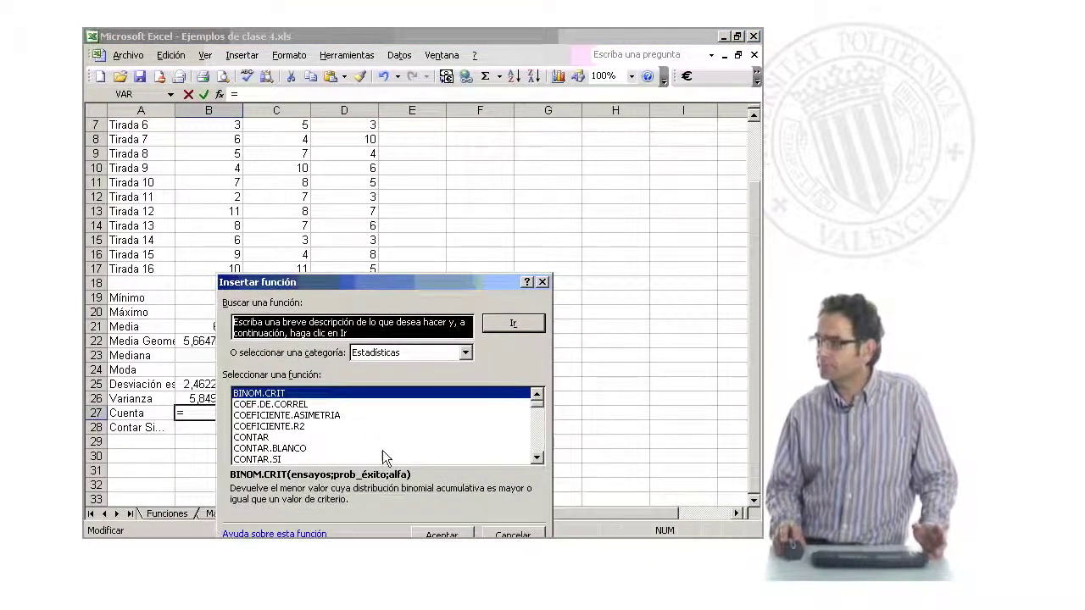
{"action": "left_click", "coordinate": [271, 437]}
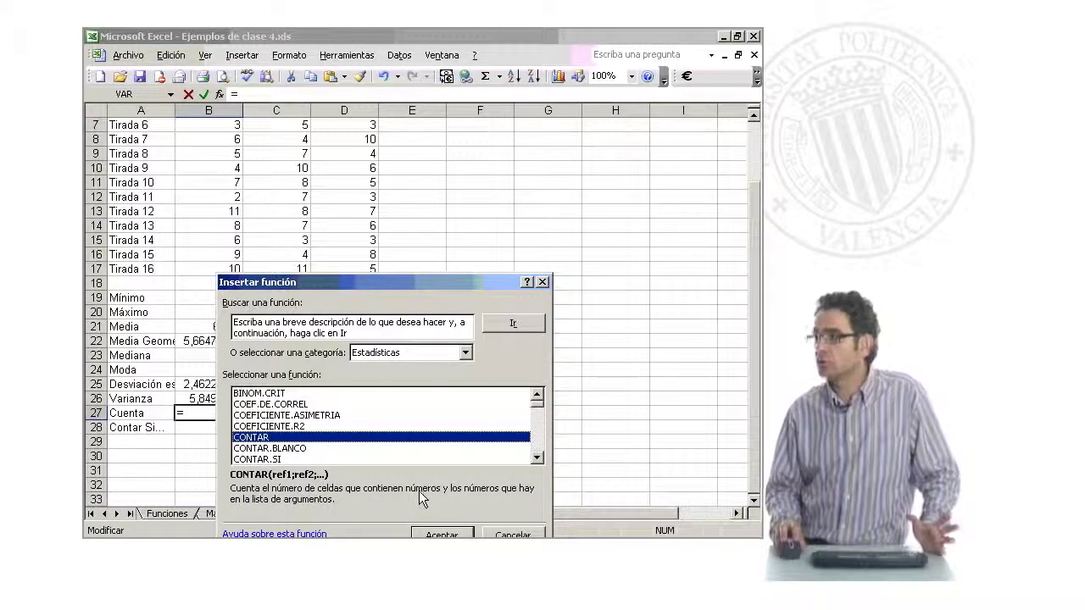
{"action": "left_click_drag", "start_coordinate": [389, 283], "coordinate": [686, 247]}
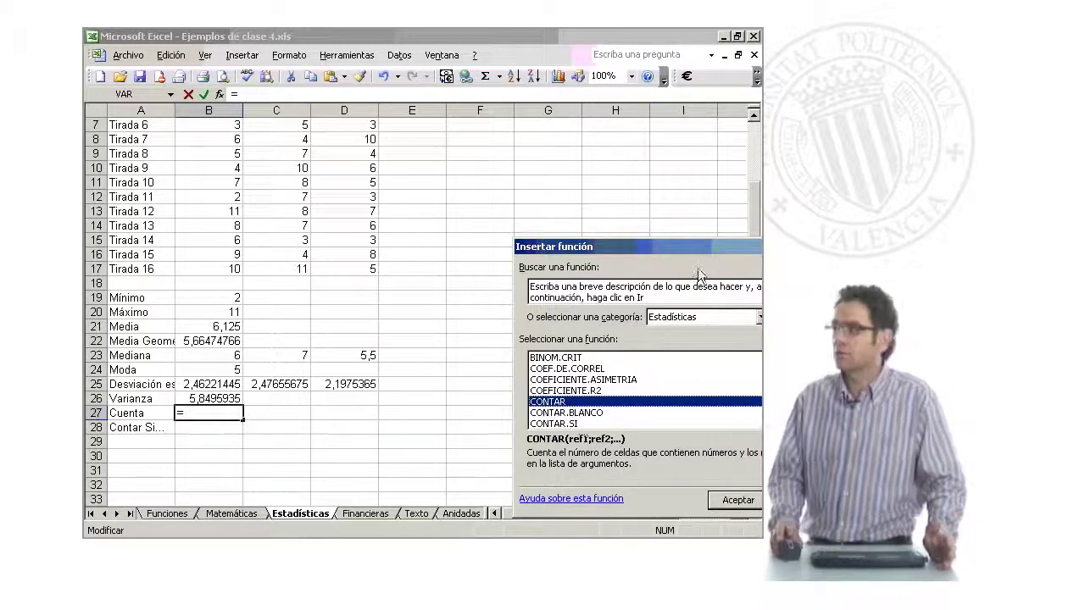
{"action": "left_click_drag", "start_coordinate": [707, 249], "coordinate": [538, 192]}
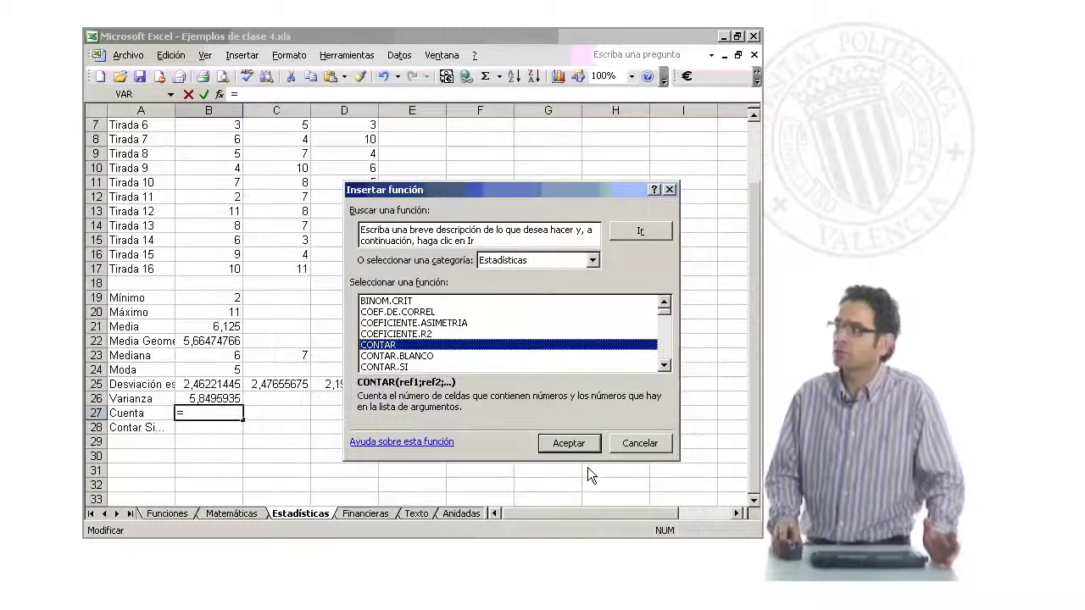
{"action": "left_click", "coordinate": [581, 442]}
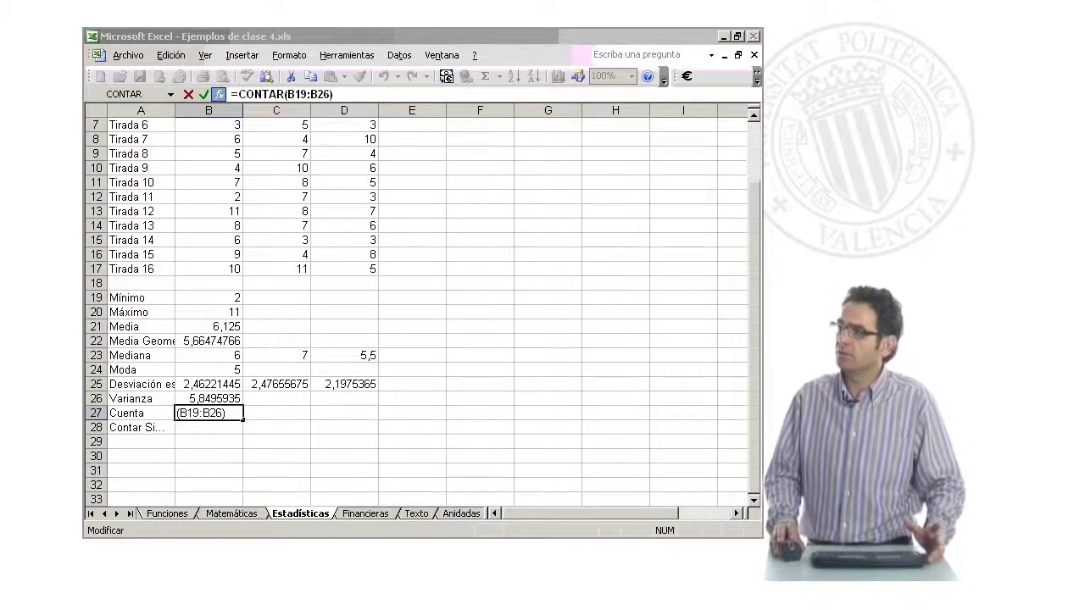
{"action": "scroll", "coordinate": [210, 156], "scroll_direction": "up", "scroll_amount": 2}
{"action": "left_click_drag", "start_coordinate": [212, 139], "coordinate": [348, 358]}
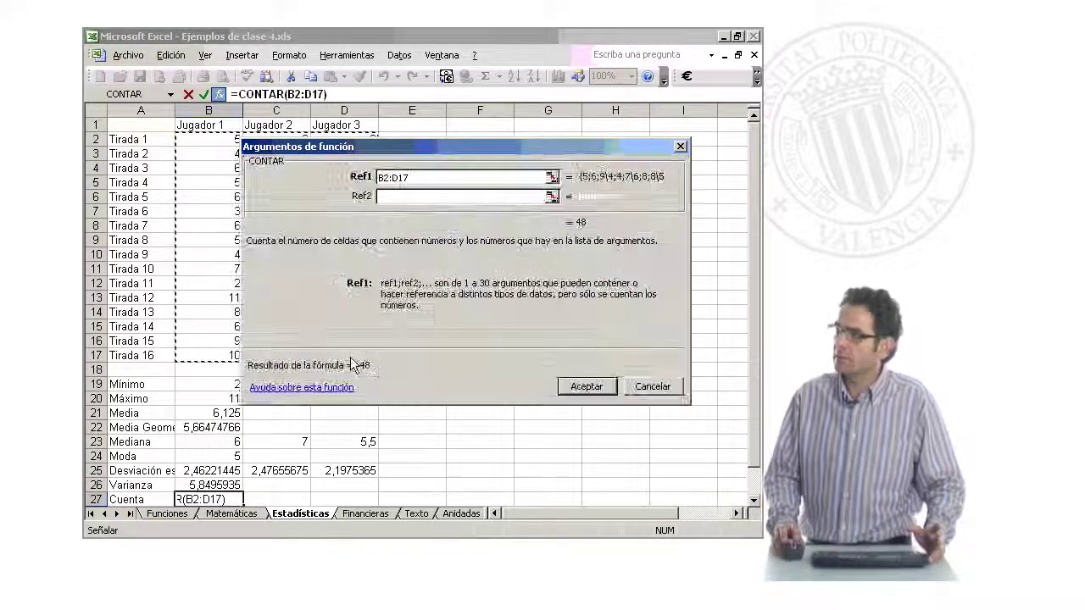
{"action": "key", "text": "Return"}
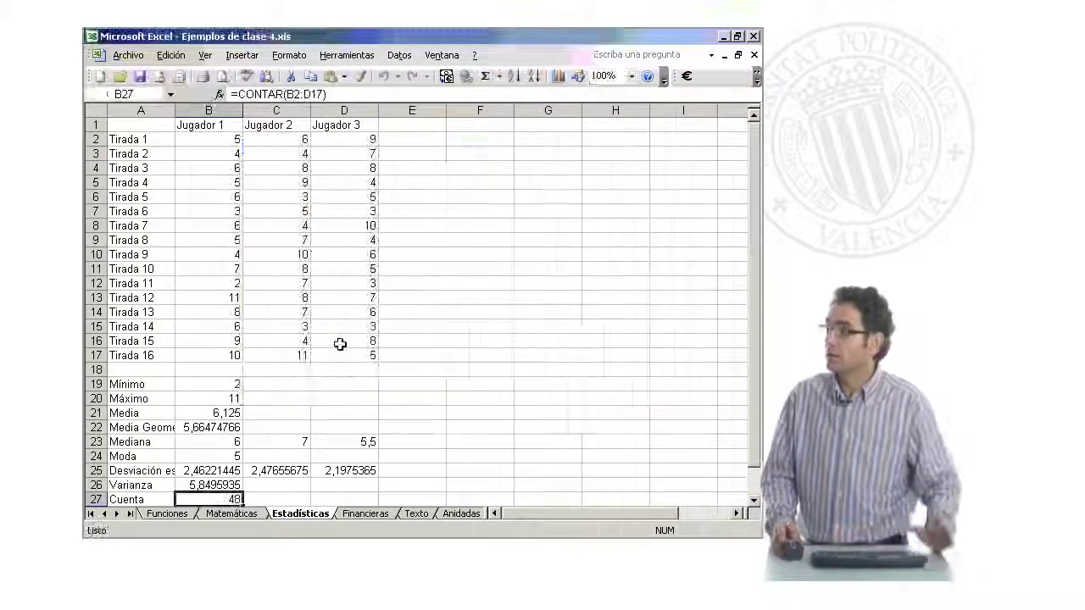
{"action": "scroll", "coordinate": [468, 423], "scroll_direction": "down", "scroll_amount": 2}
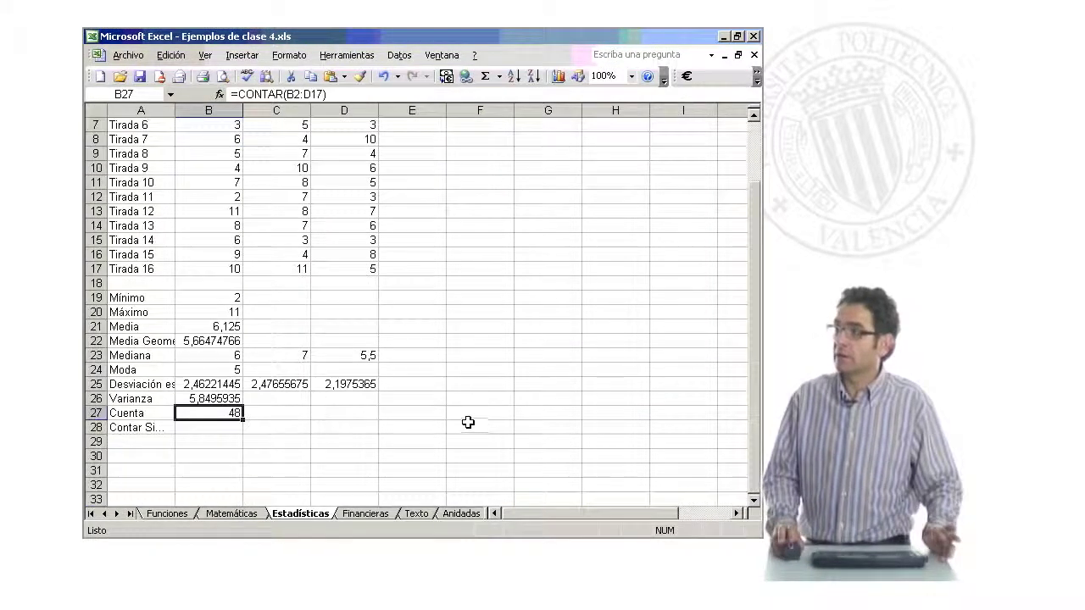
Compare against the mode formula, then start a new formula in Jugador 1's Contar Si cell B28.
{"action": "left_click", "coordinate": [229, 429]}
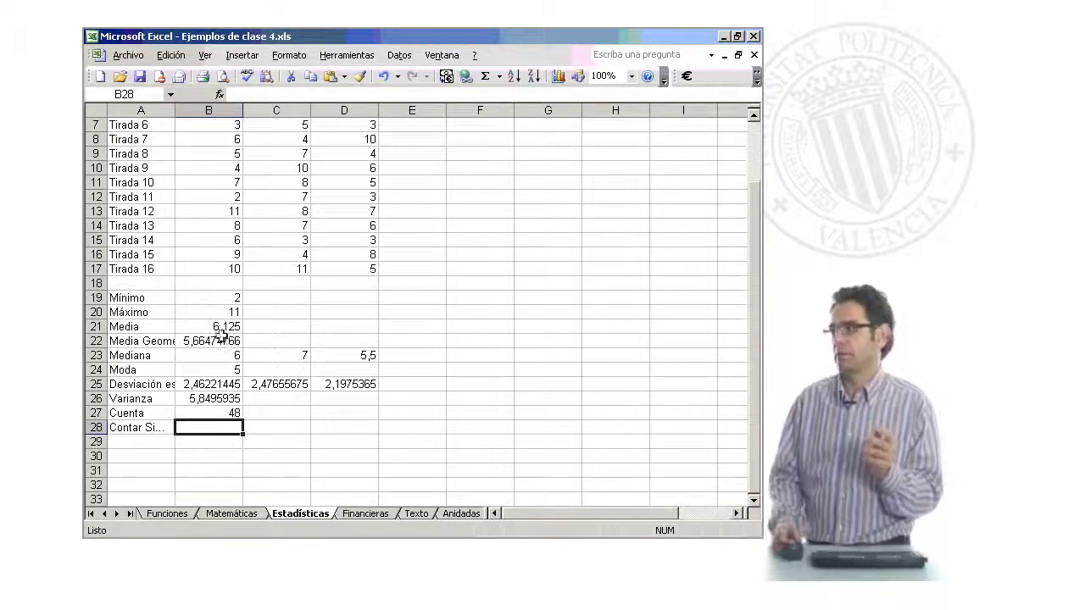
{"action": "left_click", "coordinate": [208, 370]}
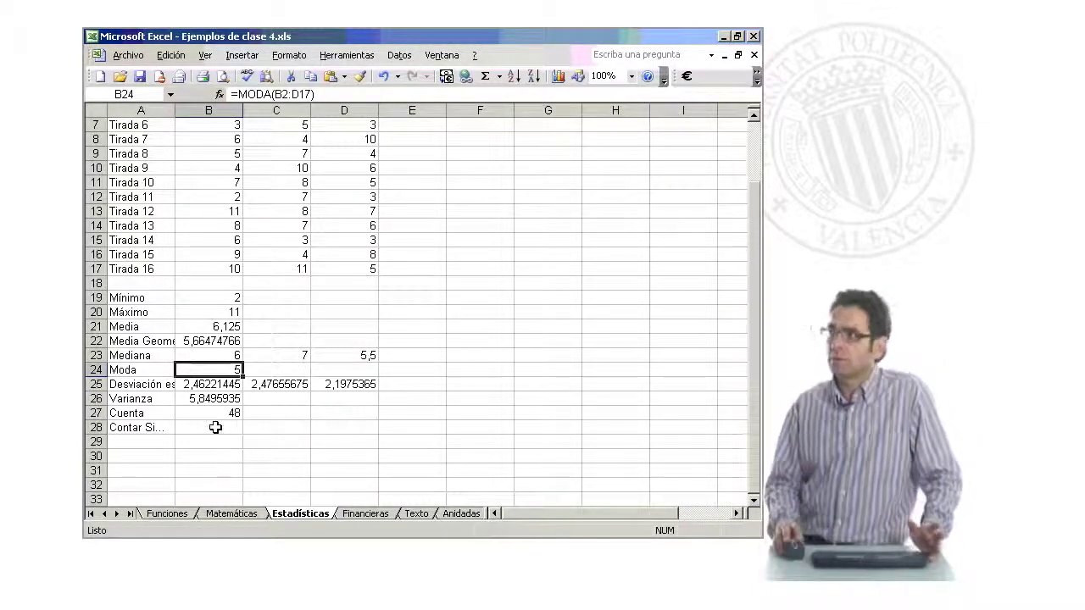
{"action": "left_click", "coordinate": [213, 426]}
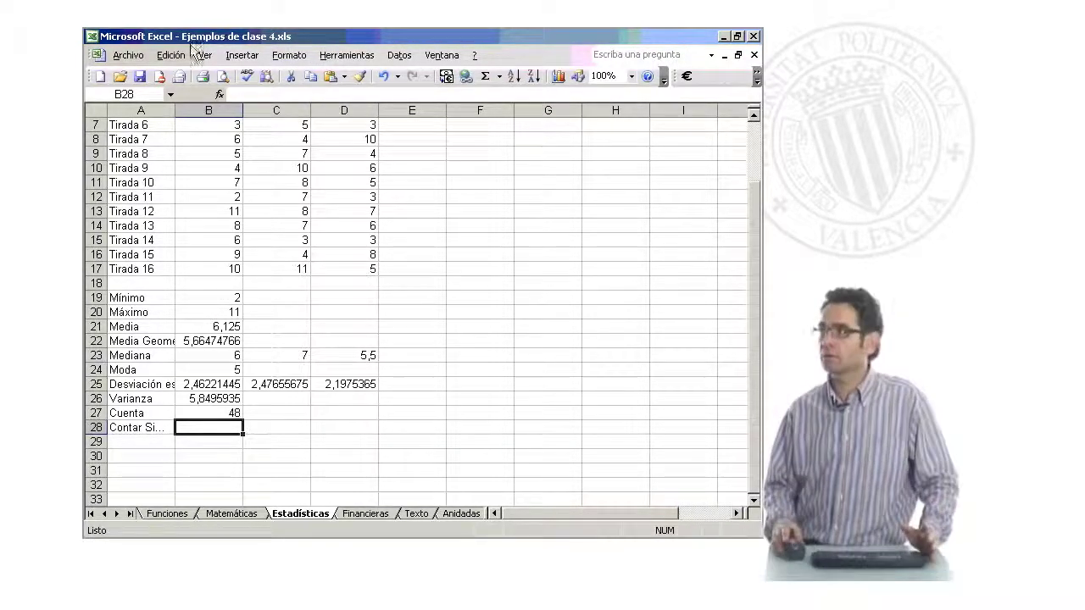
{"action": "left_click", "coordinate": [217, 94]}
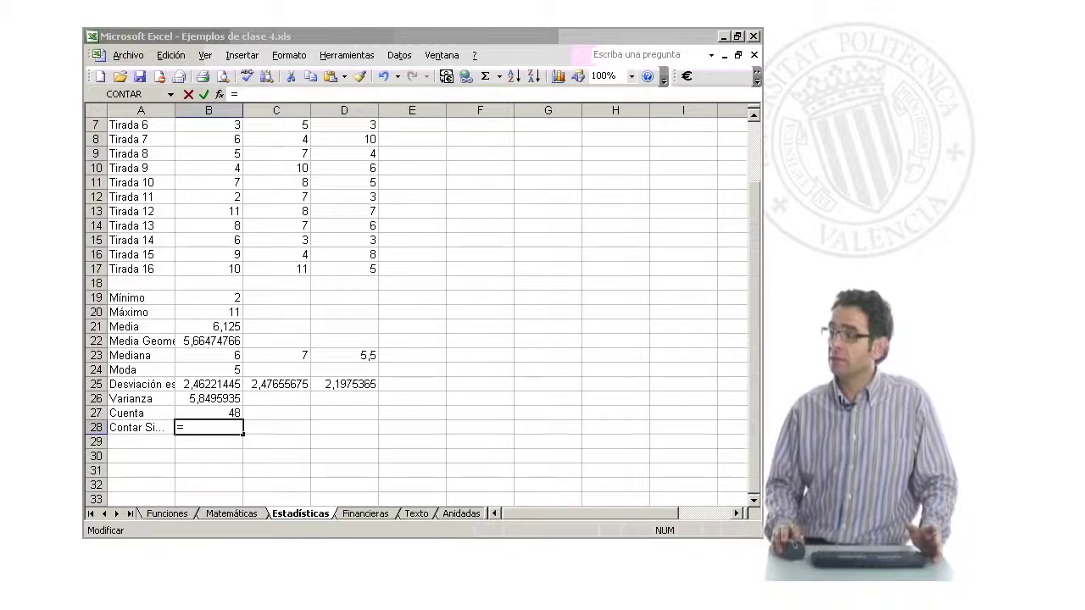
Enter =CONTAR.SI(B2:B17;"<6") in B28, counting 7 of Jugador 1's rolls below 6.
{"action": "left_click_drag", "start_coordinate": [660, 273], "coordinate": [685, 296]}
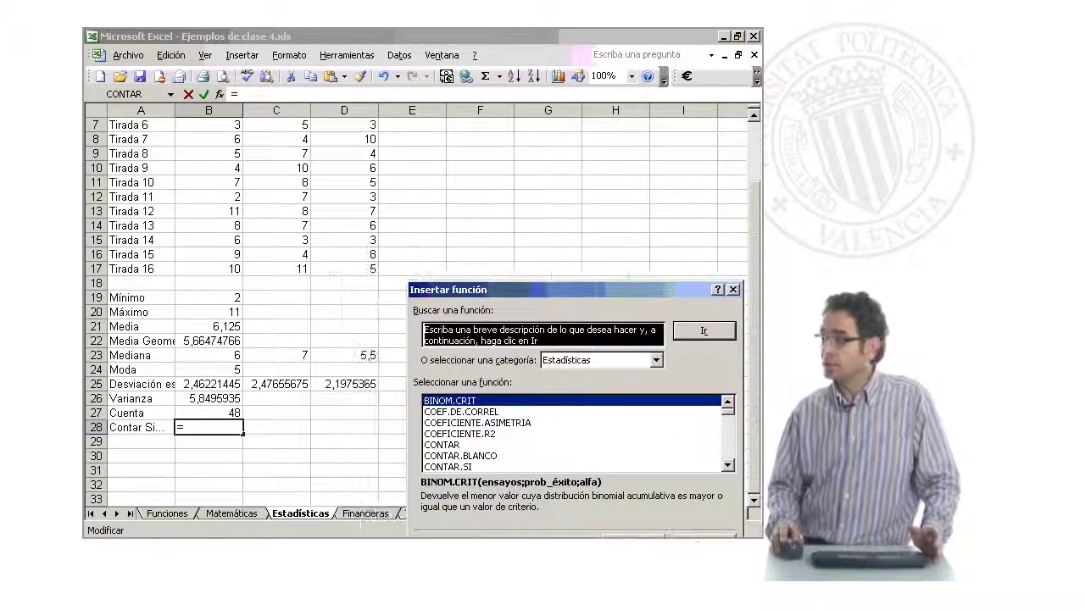
{"action": "left_click", "coordinate": [463, 467]}
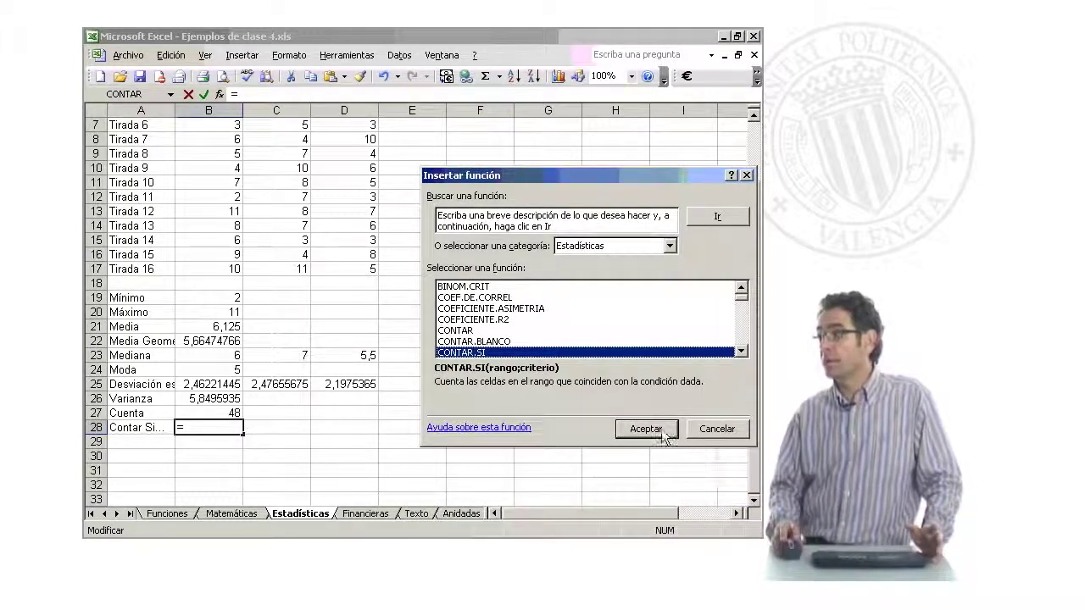
{"action": "left_click", "coordinate": [650, 427]}
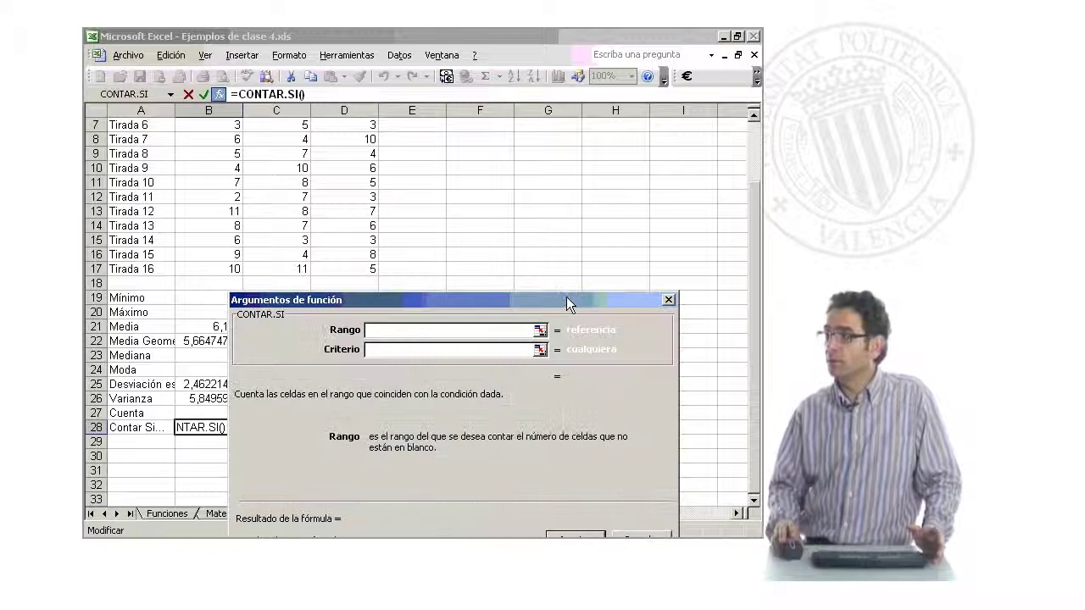
{"action": "left_click_drag", "start_coordinate": [367, 266], "coordinate": [214, 152]}
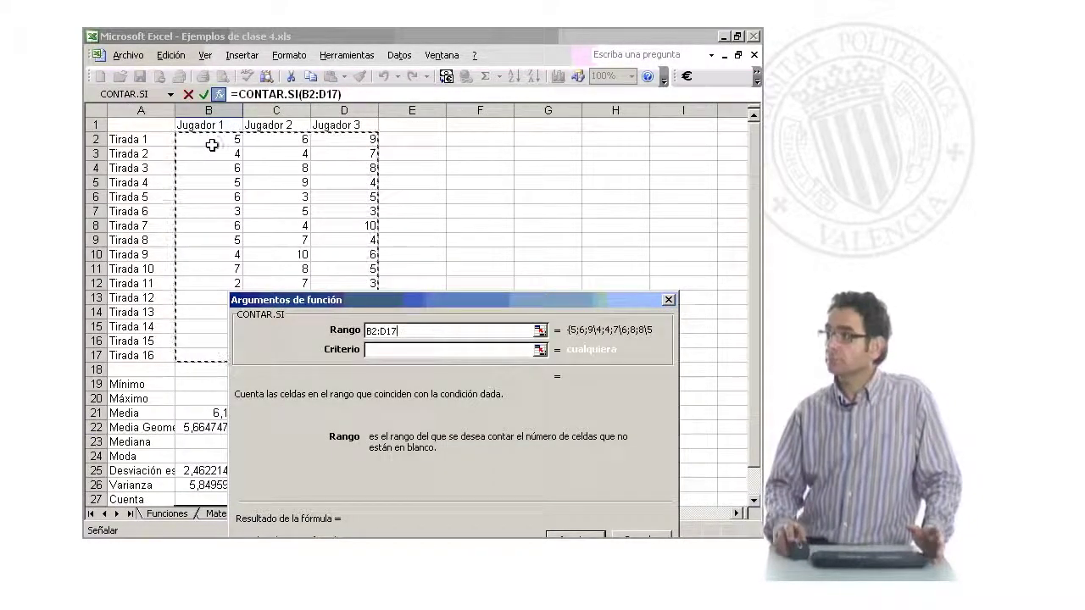
{"action": "left_click_drag", "start_coordinate": [201, 353], "coordinate": [211, 140]}
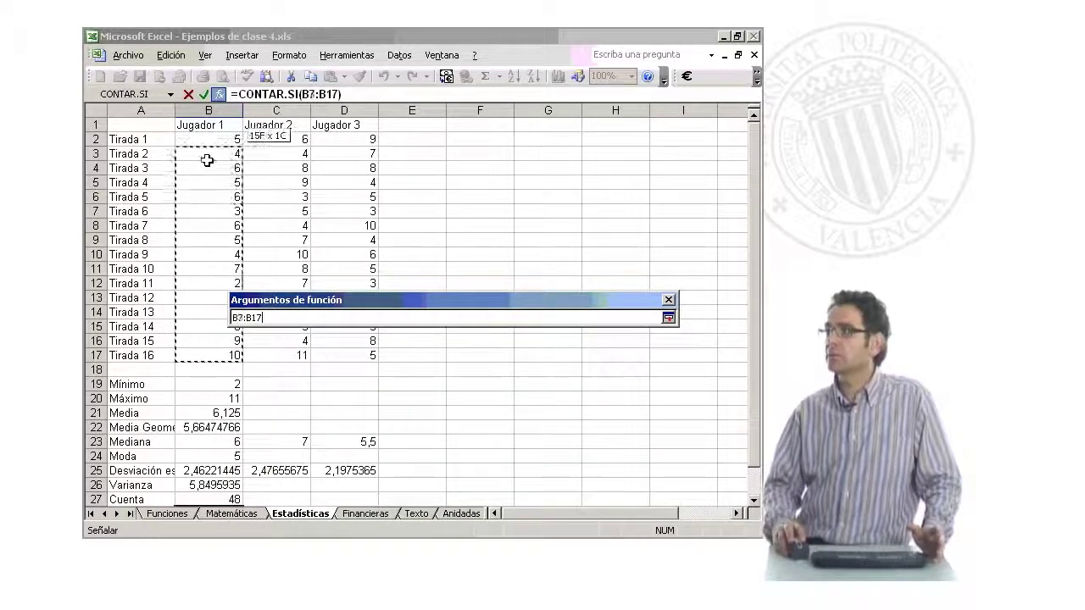
{"action": "left_click", "coordinate": [433, 351]}
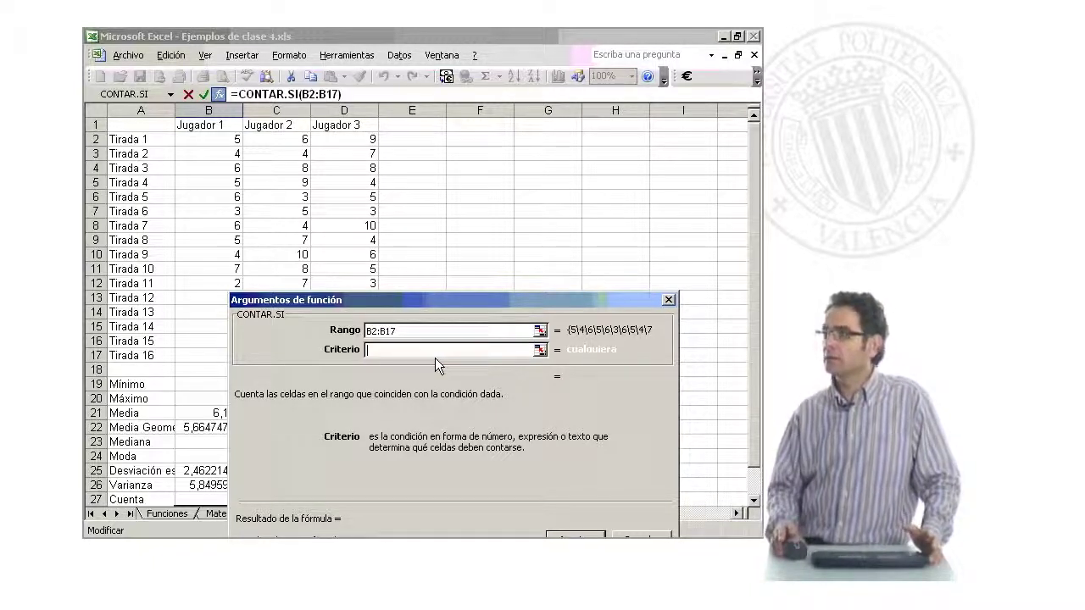
{"action": "type", "text": "<6"}
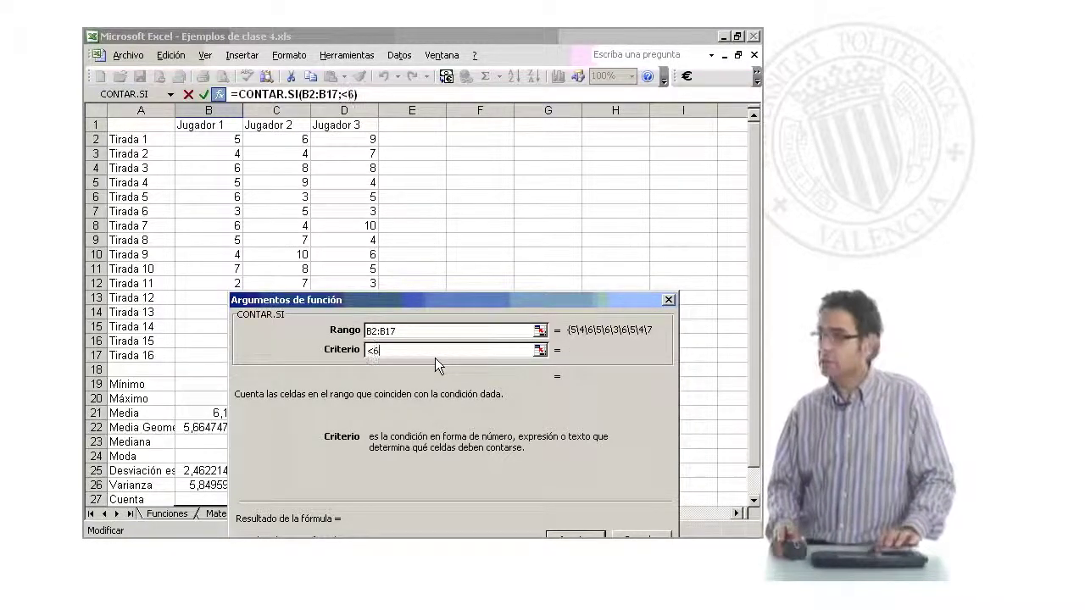
{"action": "key", "text": "Tab"}
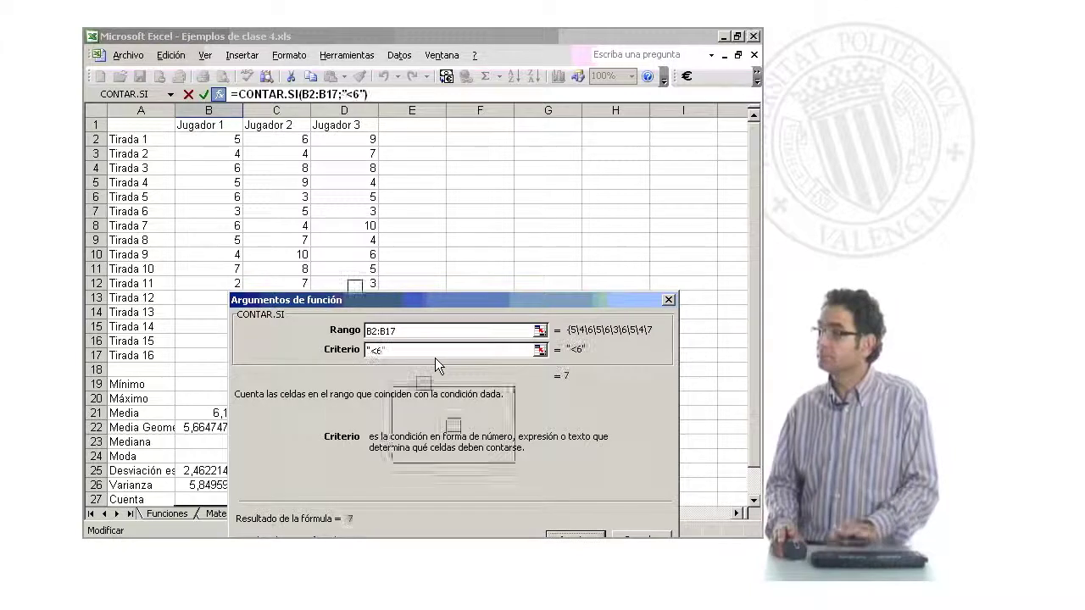
{"action": "key", "text": "Return"}
{"action": "scroll", "coordinate": [456, 400], "scroll_direction": "down", "scroll_amount": 1}
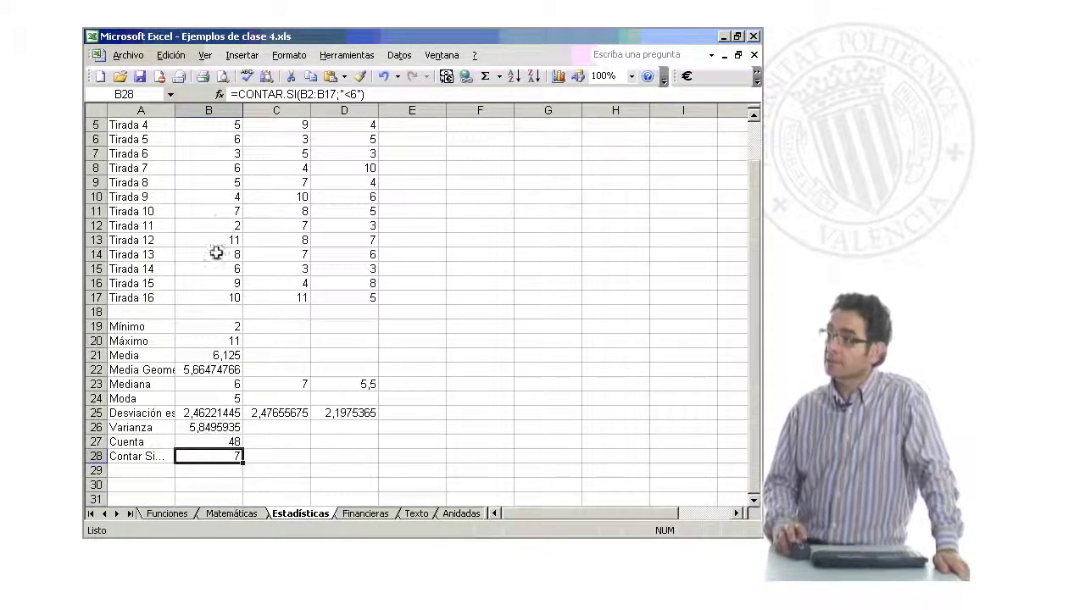
Fill the below-6 count across to D28 (6 and 8), then start a formula in A28.
{"action": "left_click_drag", "start_coordinate": [249, 456], "coordinate": [373, 458]}
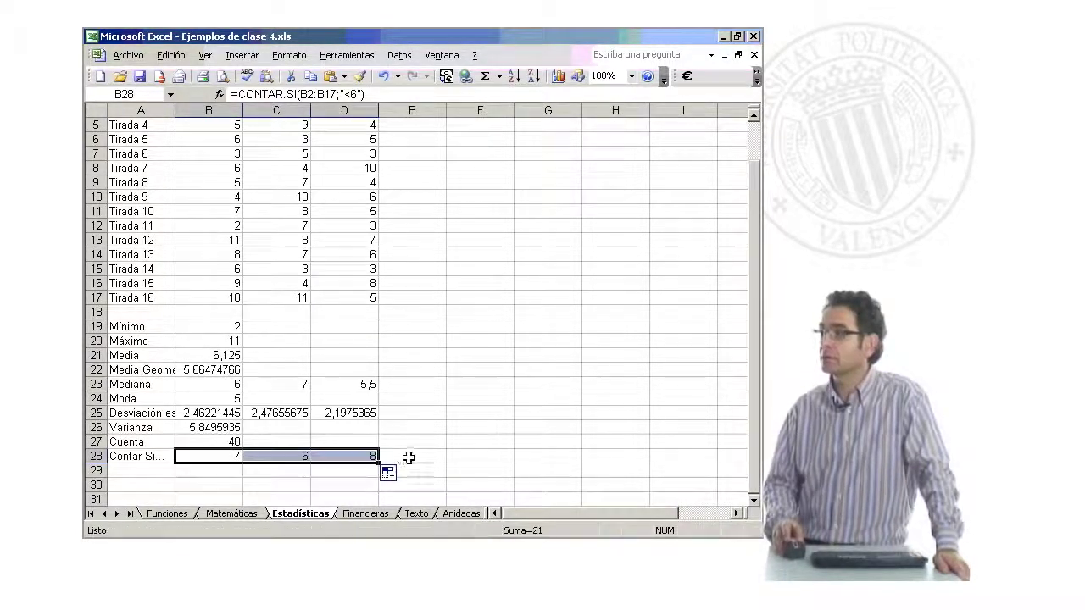
{"action": "left_click", "coordinate": [440, 442]}
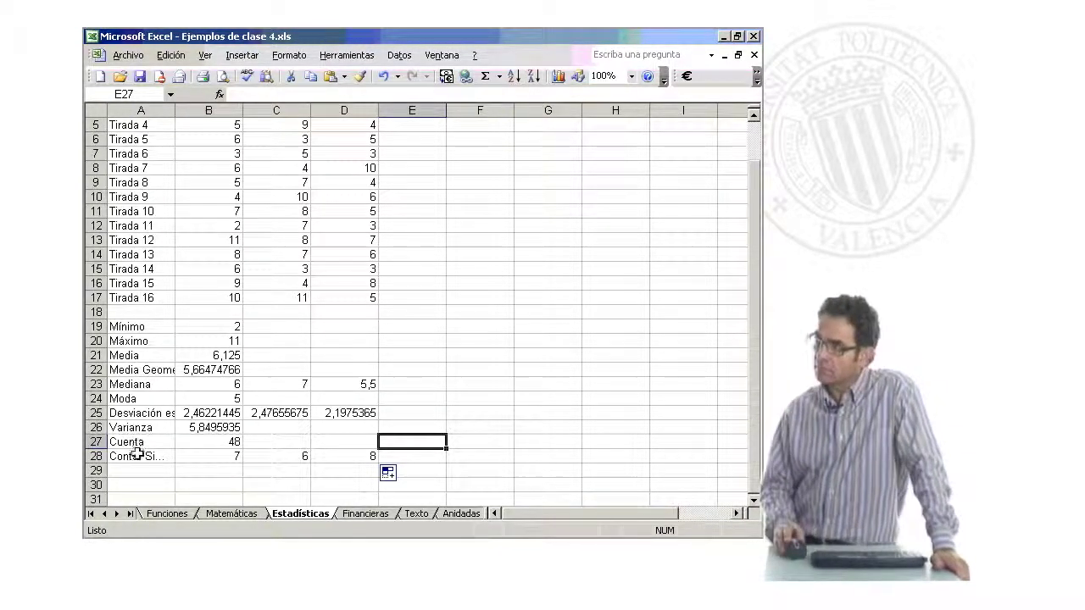
{"action": "left_click", "coordinate": [136, 456]}
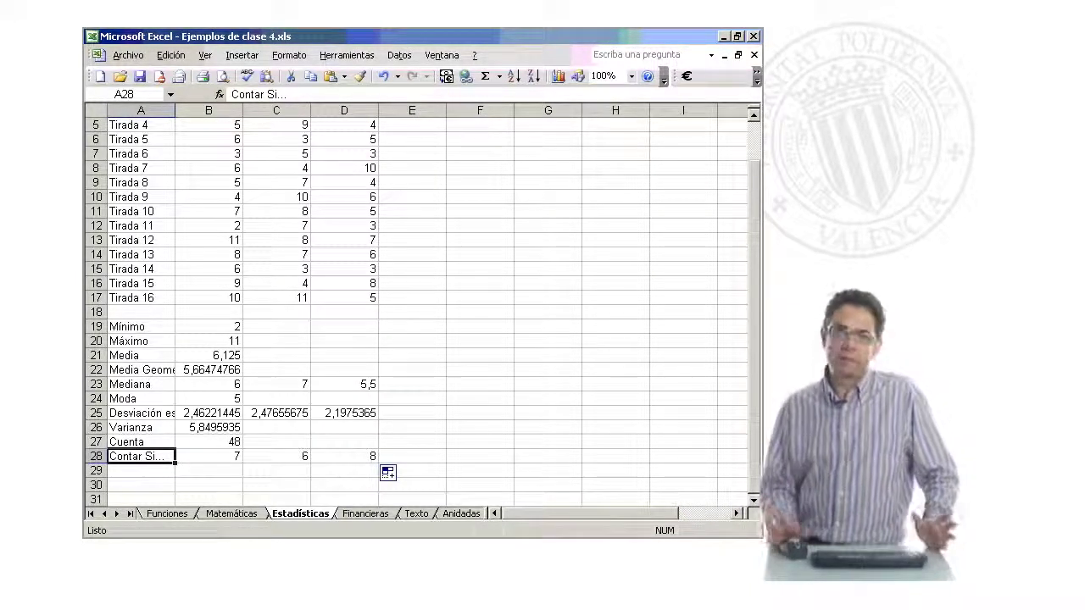
{"action": "type", "text": "="}
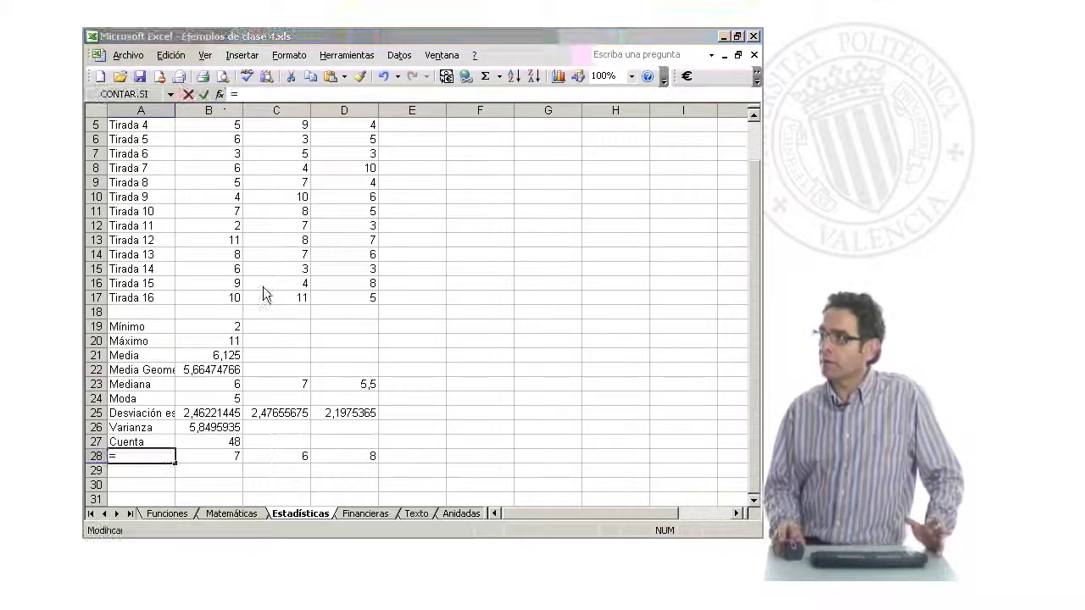
{"action": "left_click", "coordinate": [219, 94]}
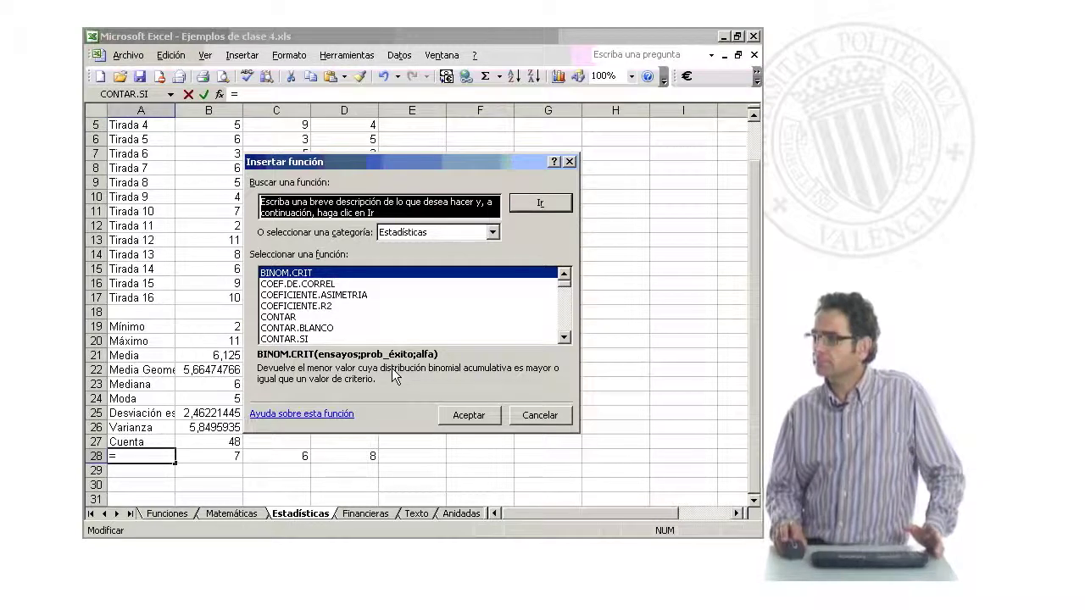
Change B28's CONTAR.SI criterion from "<6" to 5, giving 3 for Jugador 1.
{"action": "left_click", "coordinate": [238, 456]}
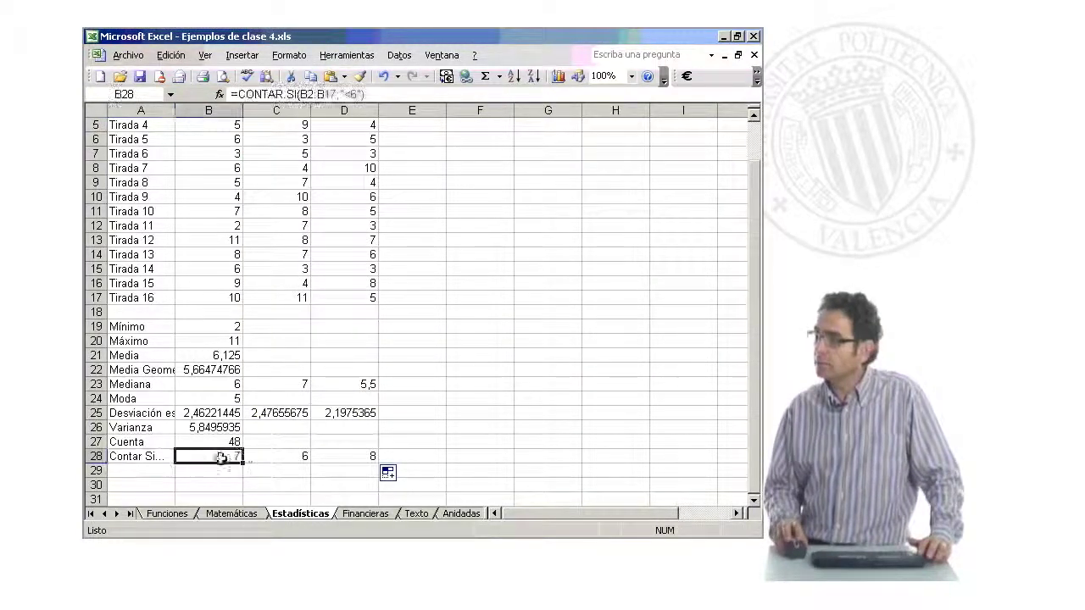
{"action": "left_click", "coordinate": [219, 95]}
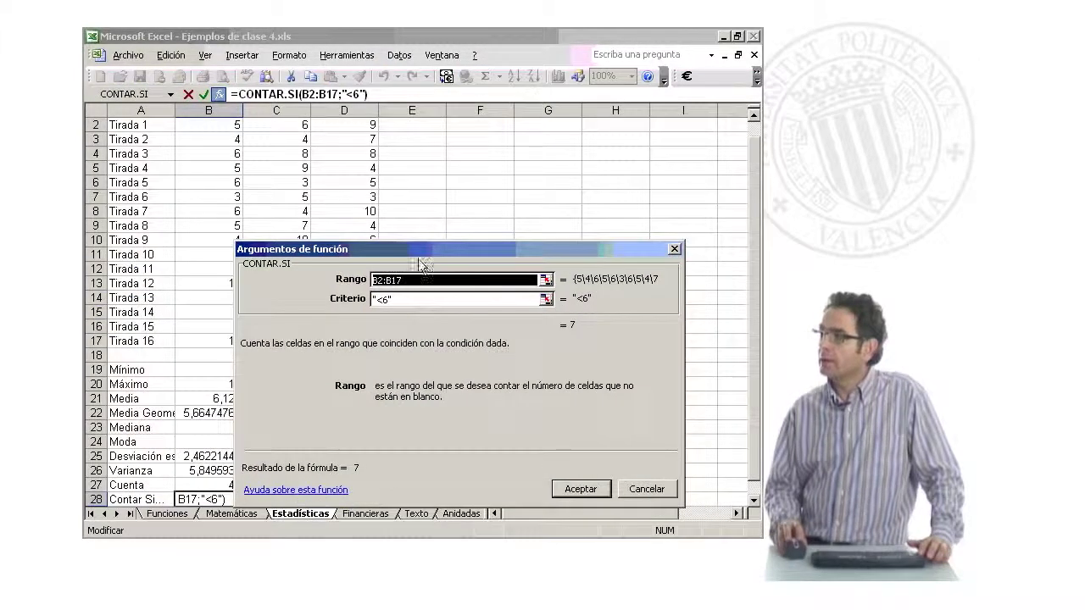
{"action": "left_click", "coordinate": [398, 296]}
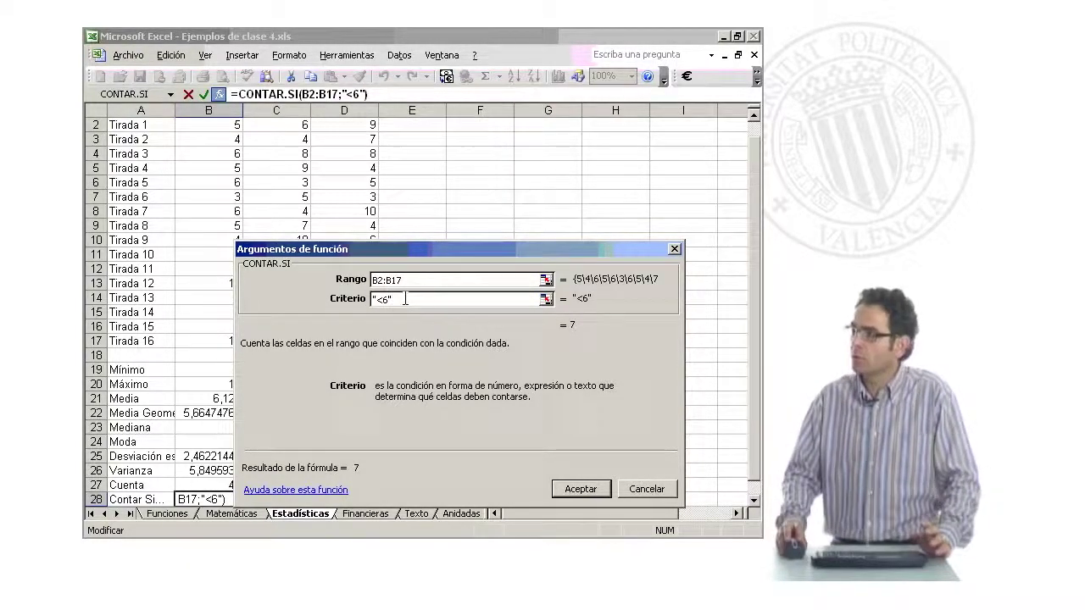
{"action": "left_click_drag", "start_coordinate": [405, 299], "coordinate": [374, 299]}
{"action": "type", "text": "5"}
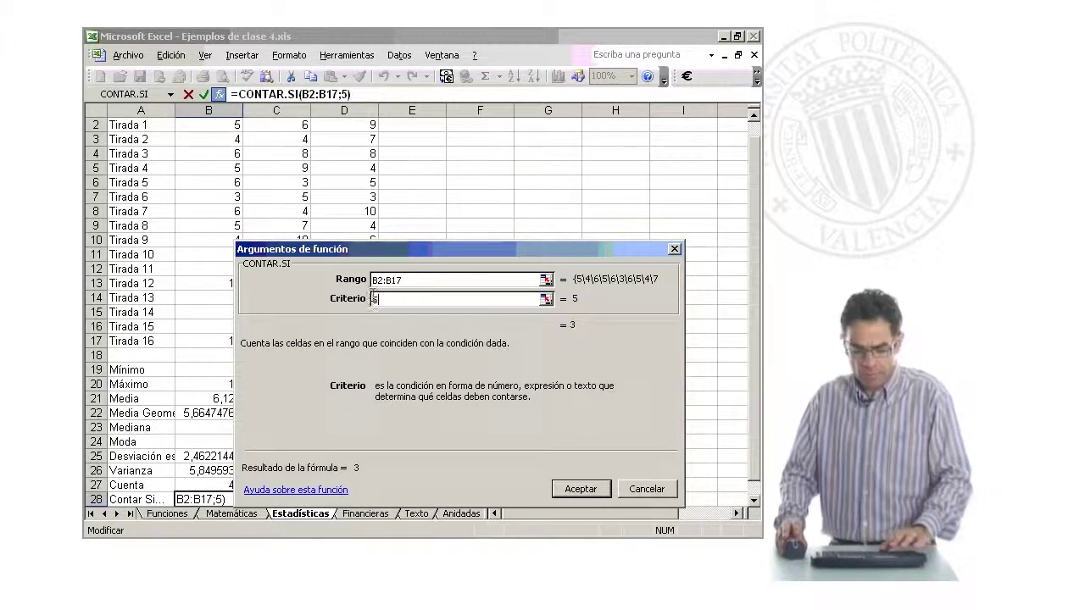
{"action": "key", "text": "Return"}
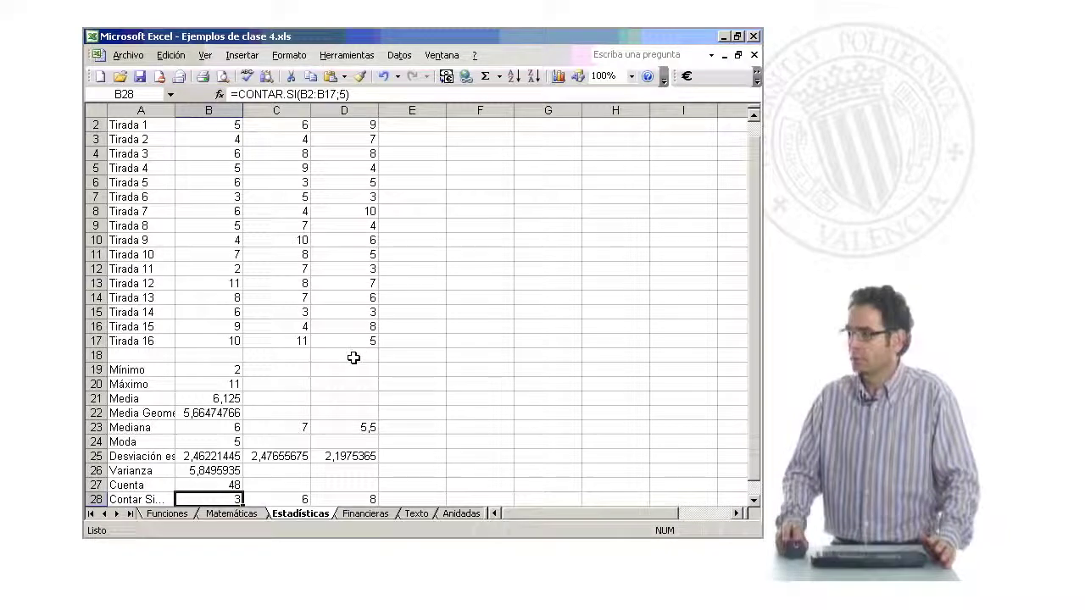
Fill the equals-5 count from B28 across to D28, giving 1 and 3.
{"action": "left_click", "coordinate": [355, 358]}
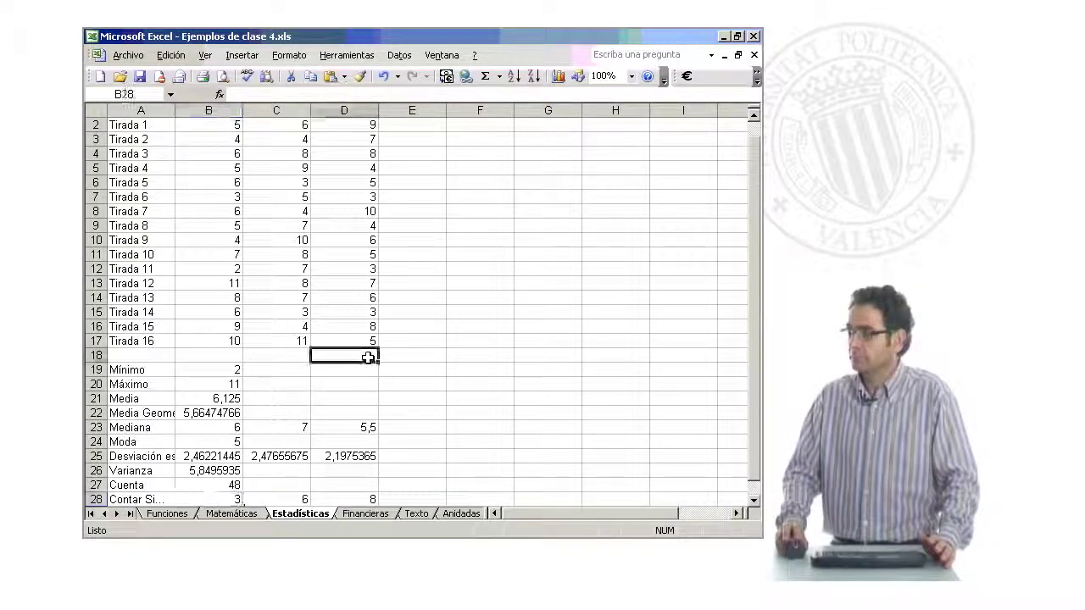
{"action": "left_click", "coordinate": [236, 498]}
{"action": "left_click_drag", "start_coordinate": [244, 508], "coordinate": [373, 473]}
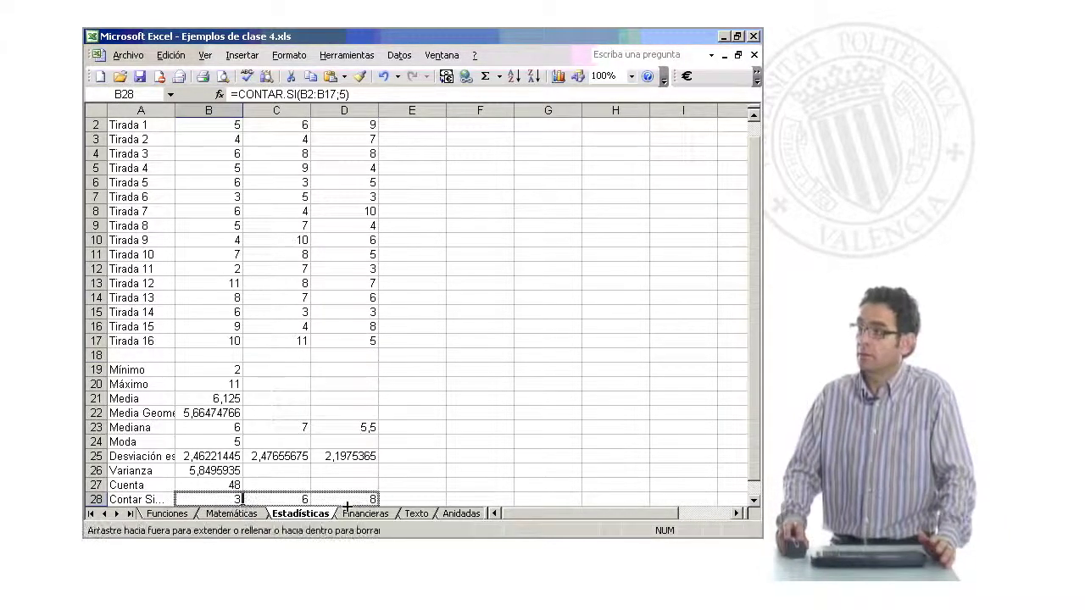
{"action": "left_click", "coordinate": [416, 429]}
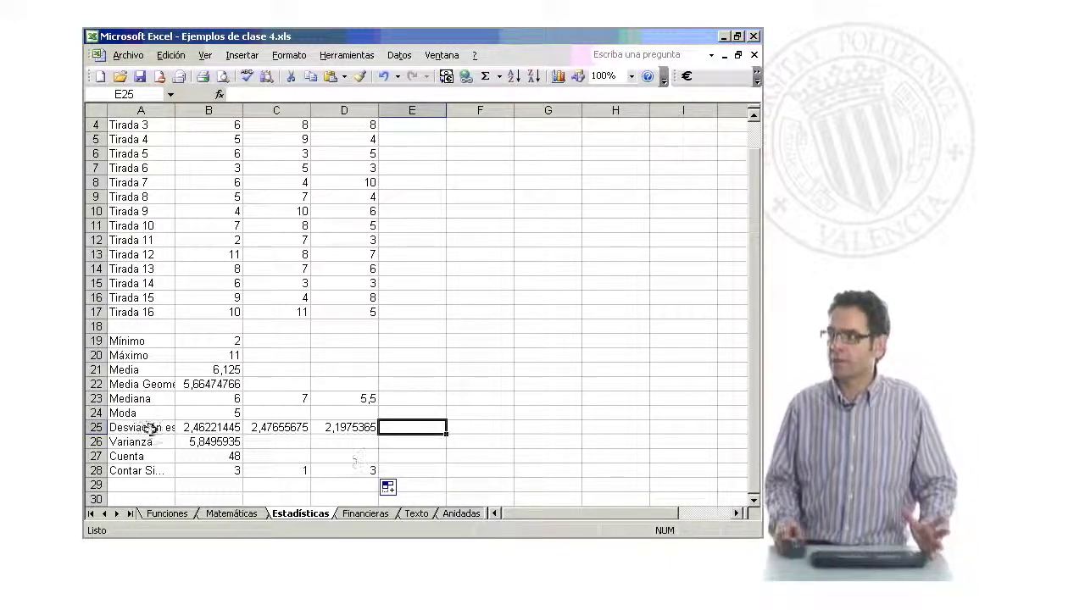
{"action": "left_click_drag", "start_coordinate": [131, 340], "coordinate": [127, 470]}
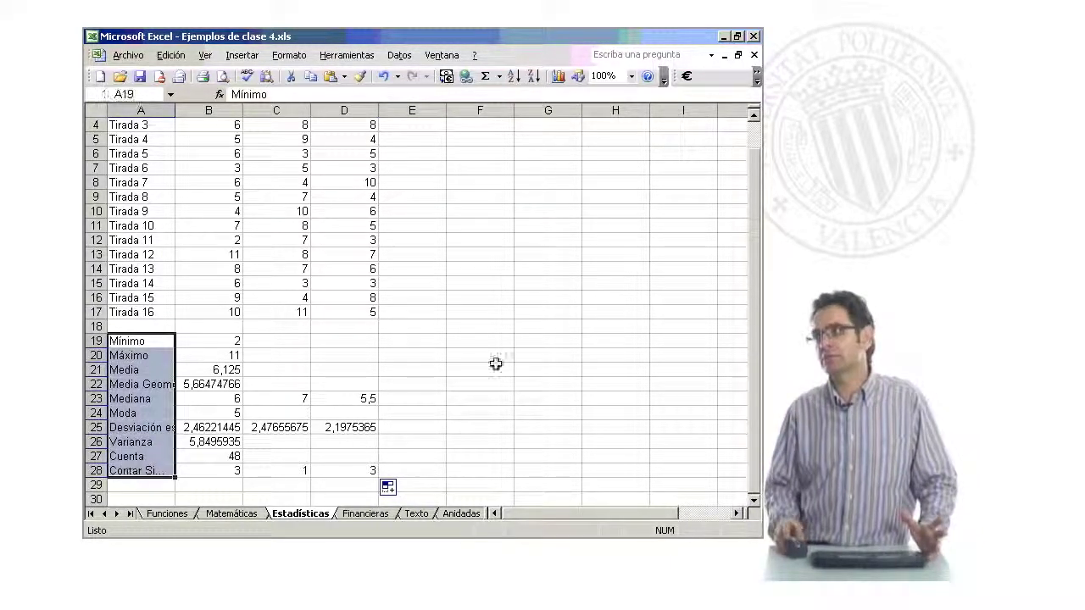
{"action": "left_click", "coordinate": [337, 354]}
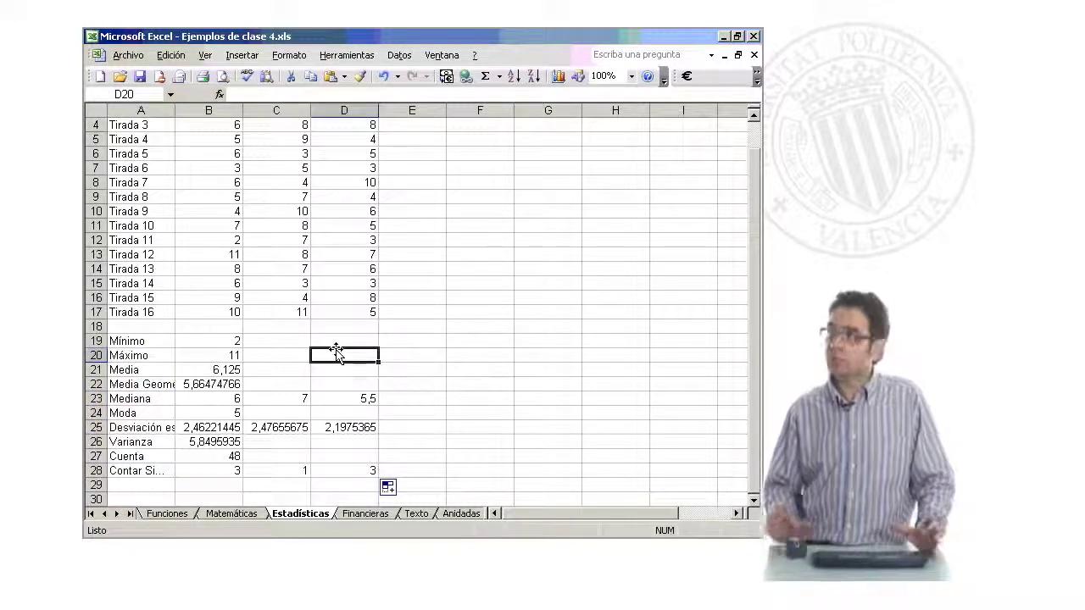